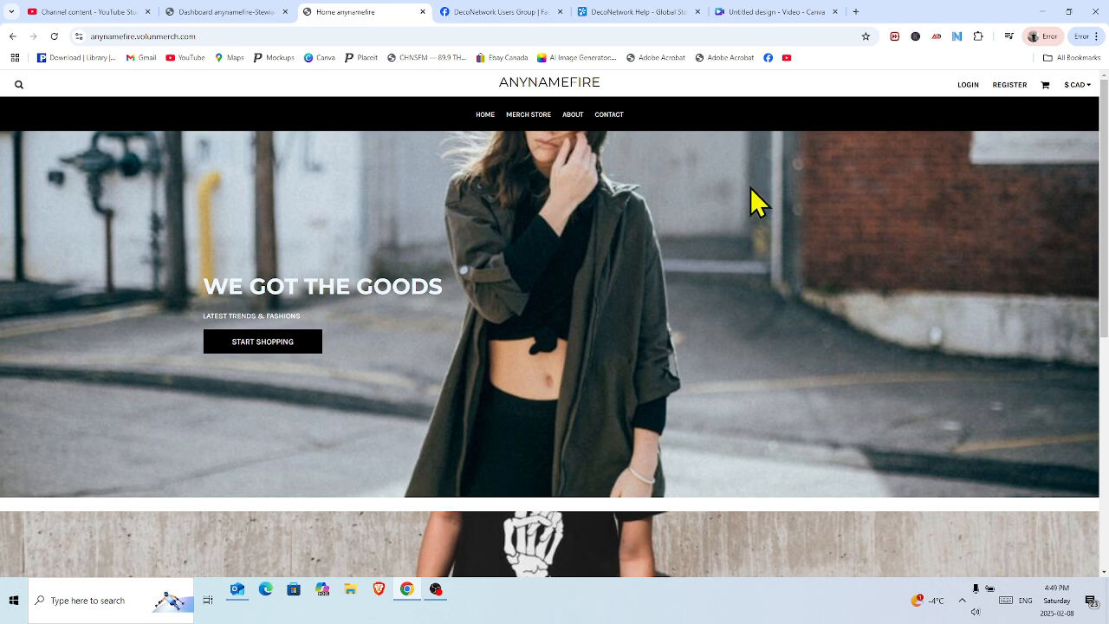
Log in to the store with the account username and password, and dismiss the offer to save the password
click(969, 87)
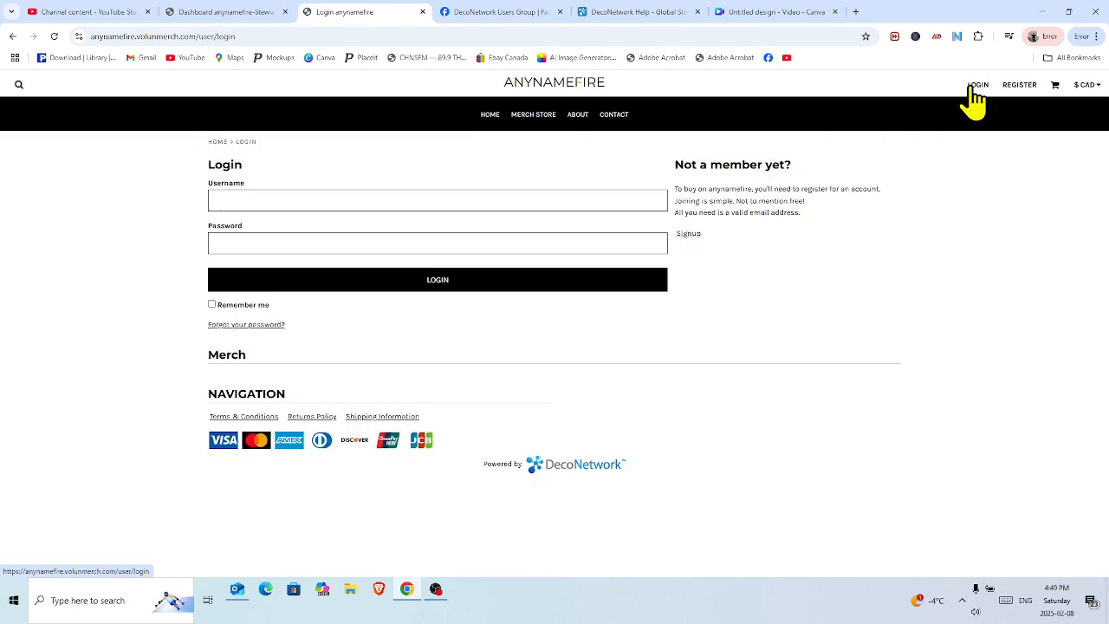
click(324, 202)
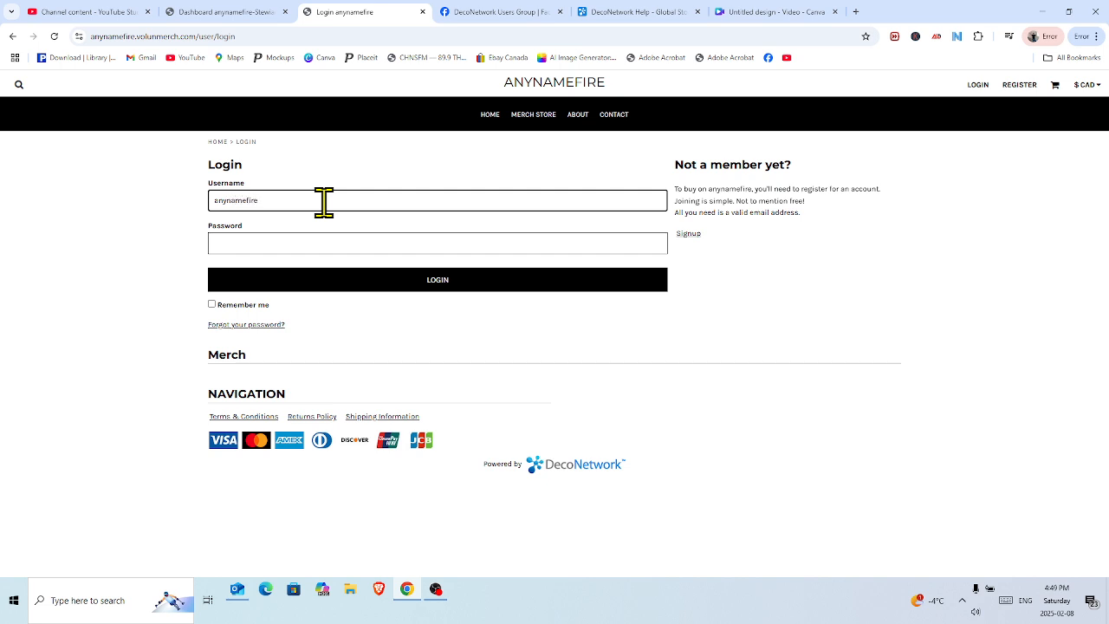
click(264, 244)
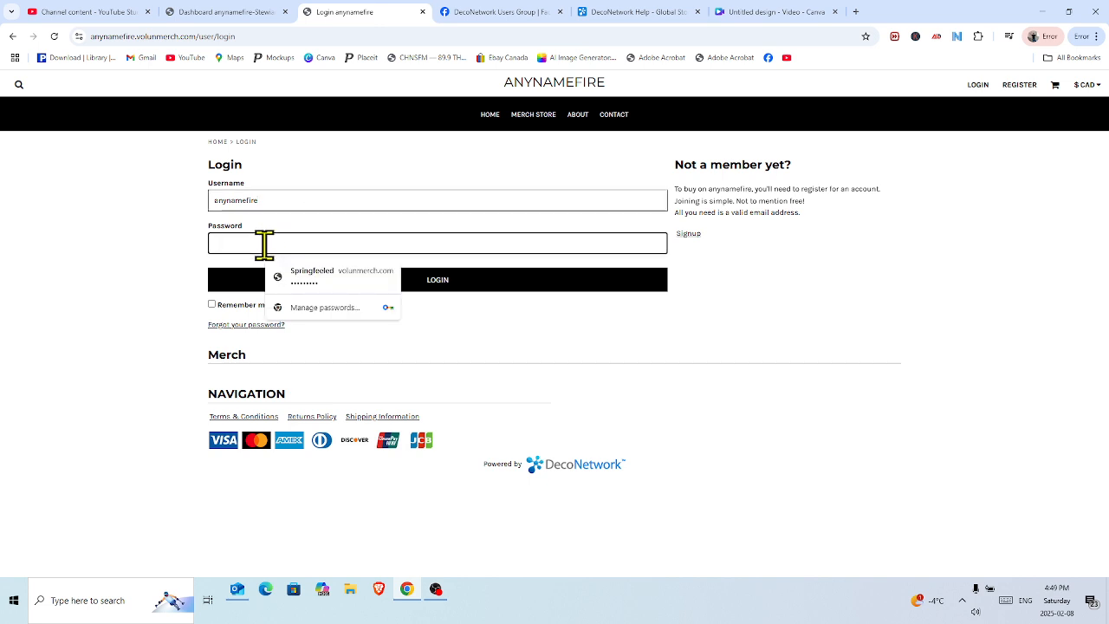
text(a)
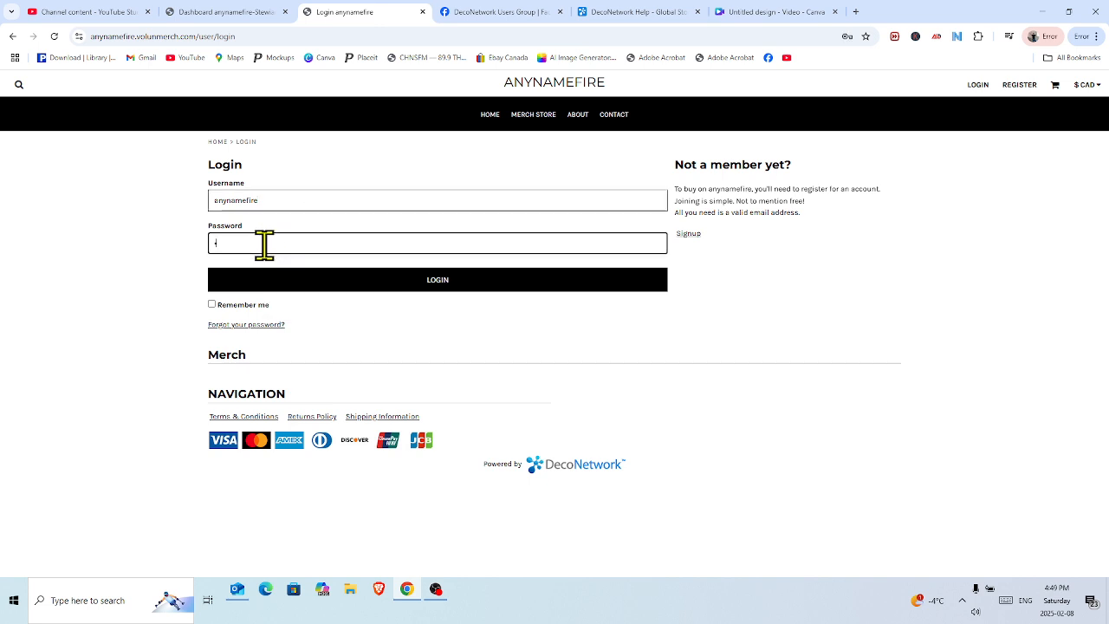
text(••)
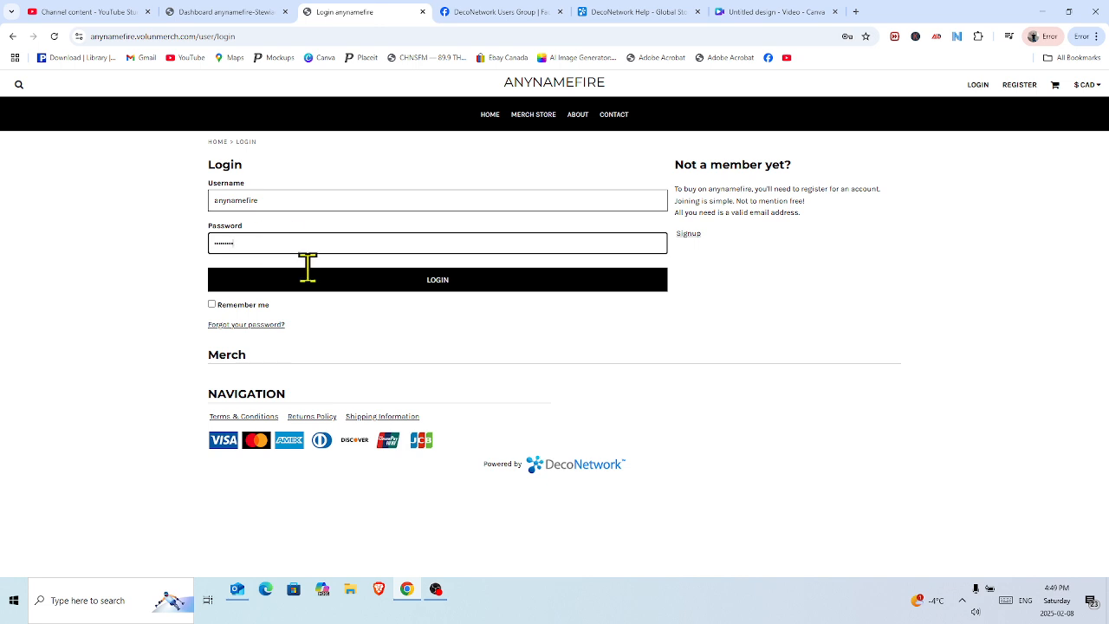
click(335, 290)
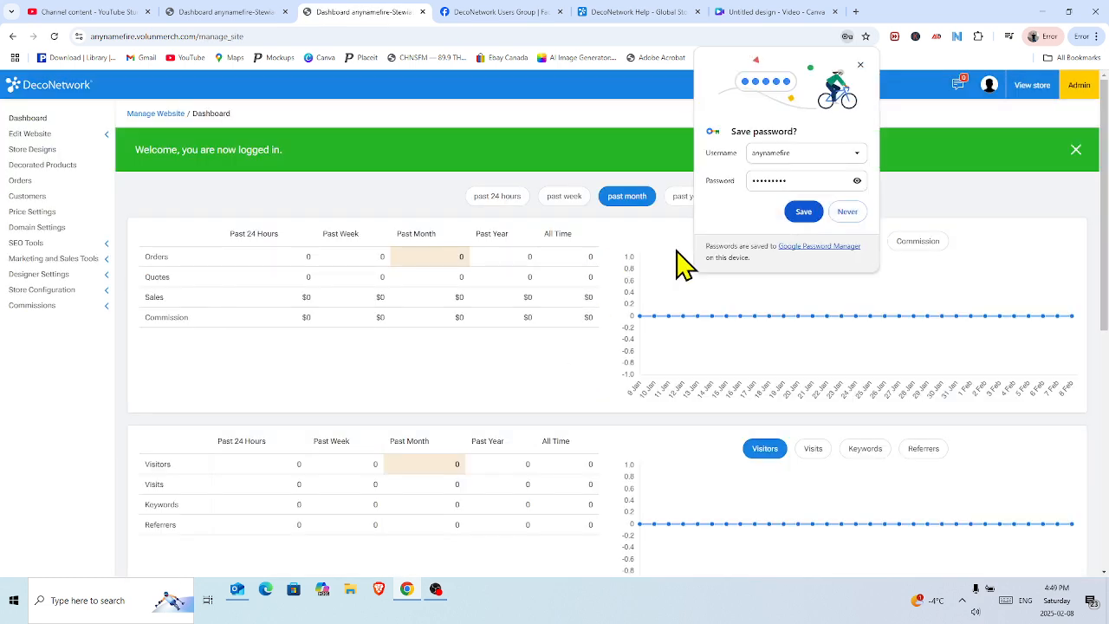
click(860, 66)
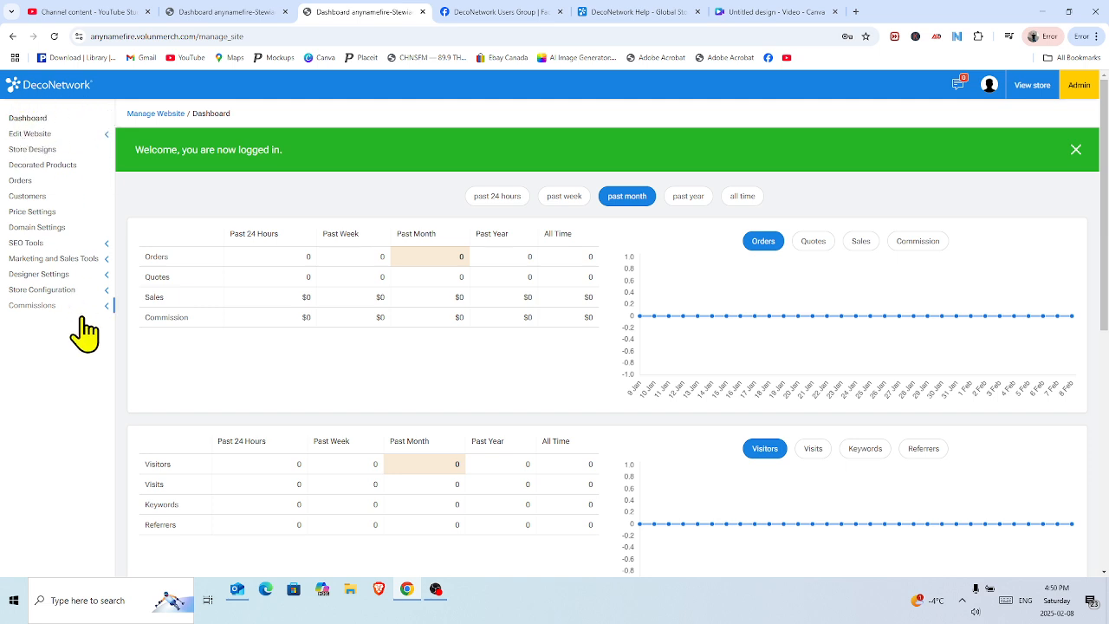
Open the website pages for editing and show the Logo & Title design settings
click(41, 135)
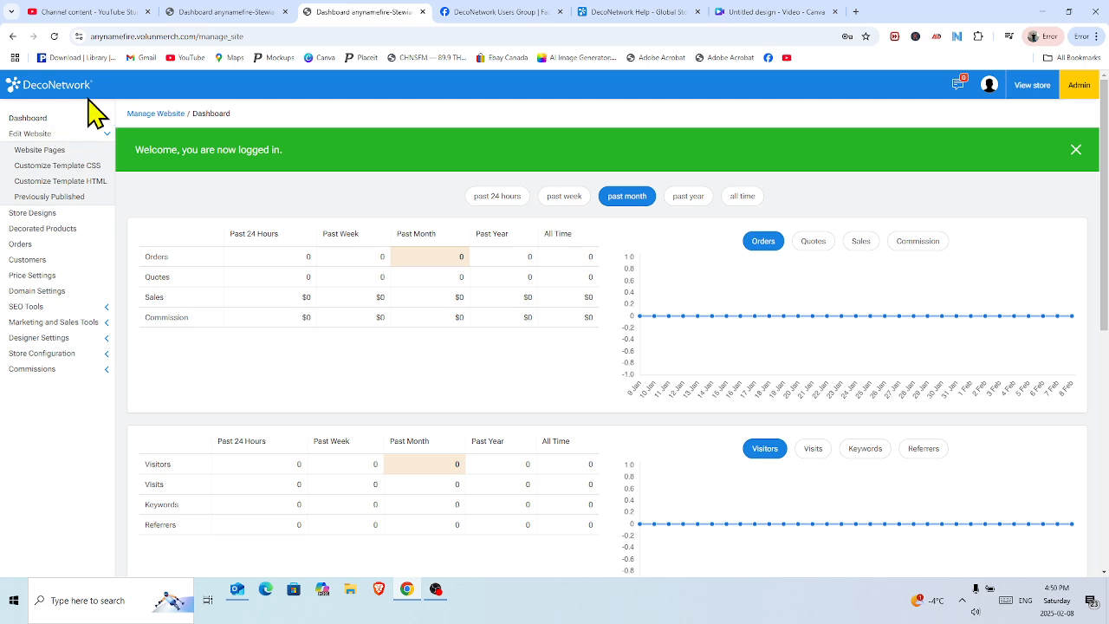
click(52, 152)
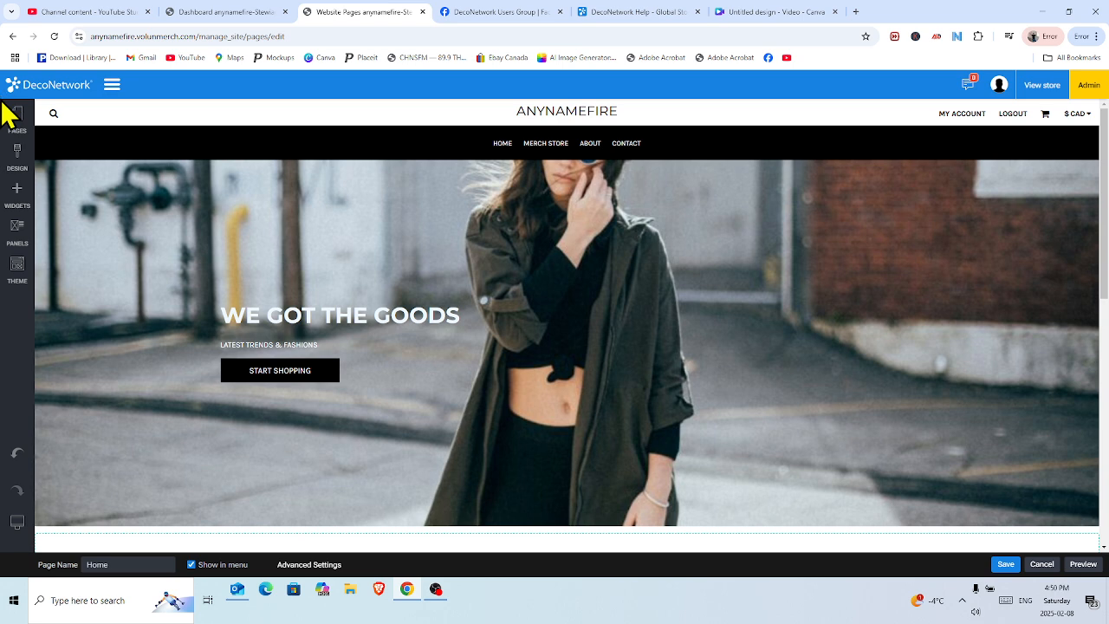
click(18, 154)
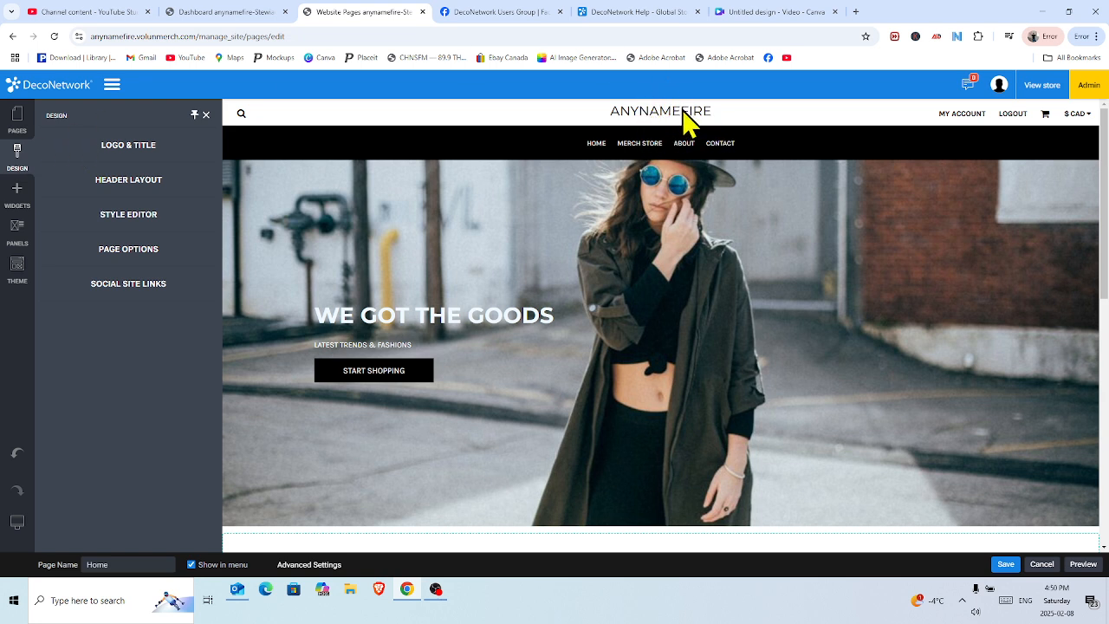
click(128, 156)
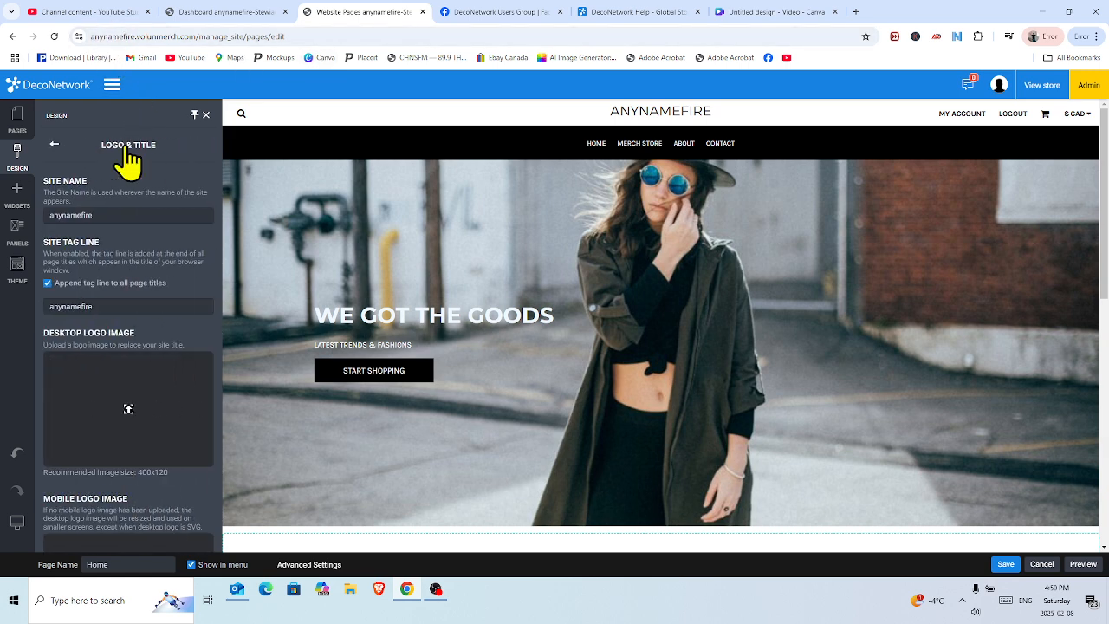
Change the site name to "anyname Fire Department"
click(65, 216)
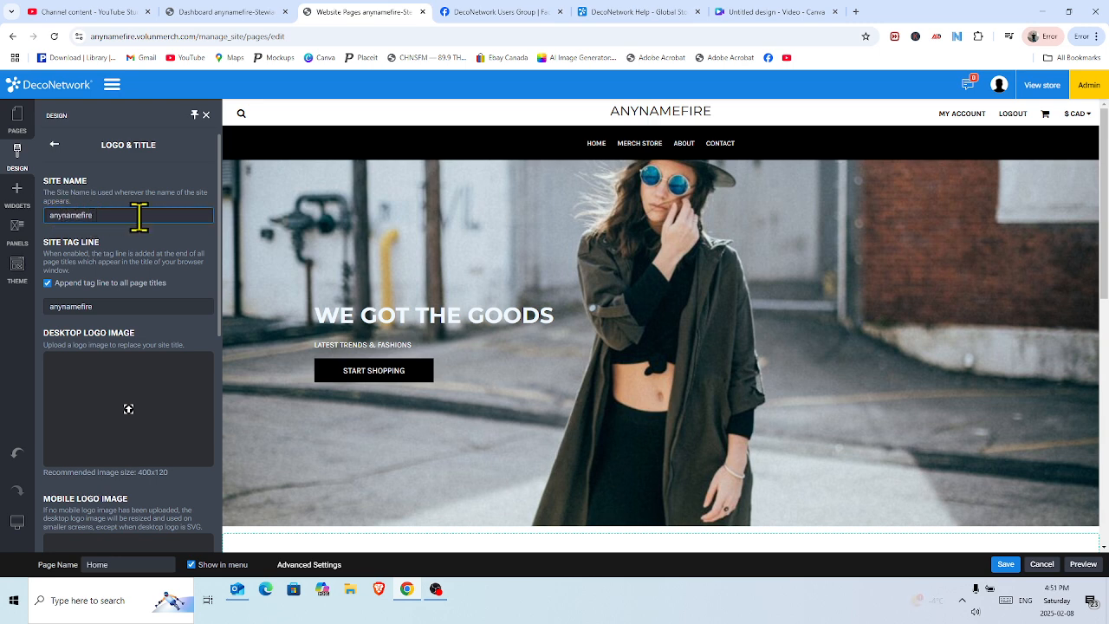
text(Fire)
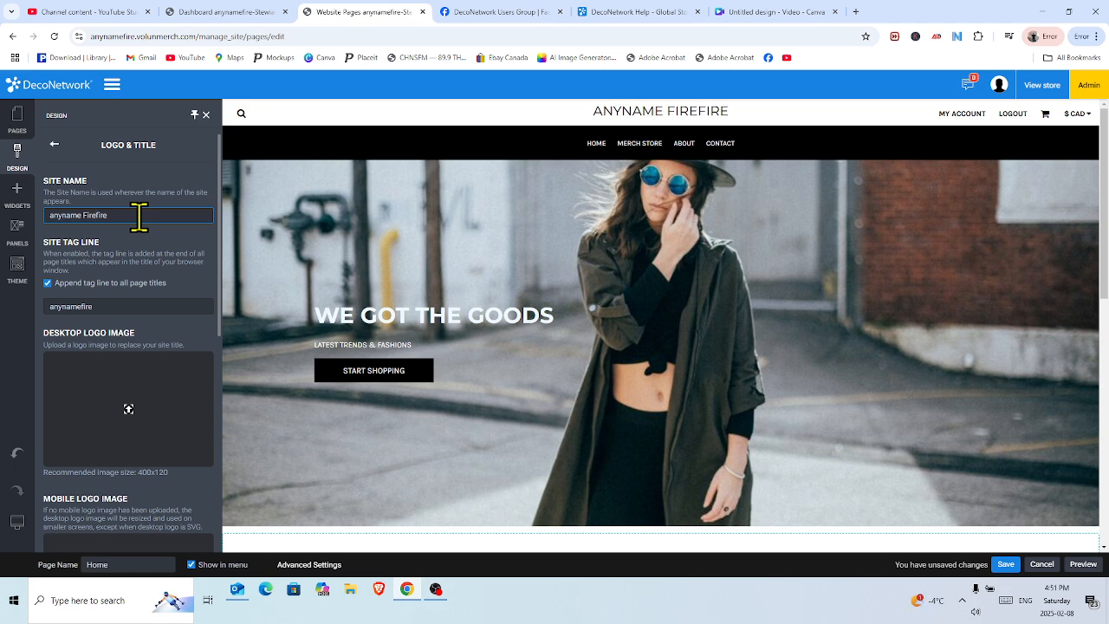
key(Right)
key(Right)
key(Right)
key(BackSpace)
key(BackSpace)
key(BackSpace)
key(BackSpace)
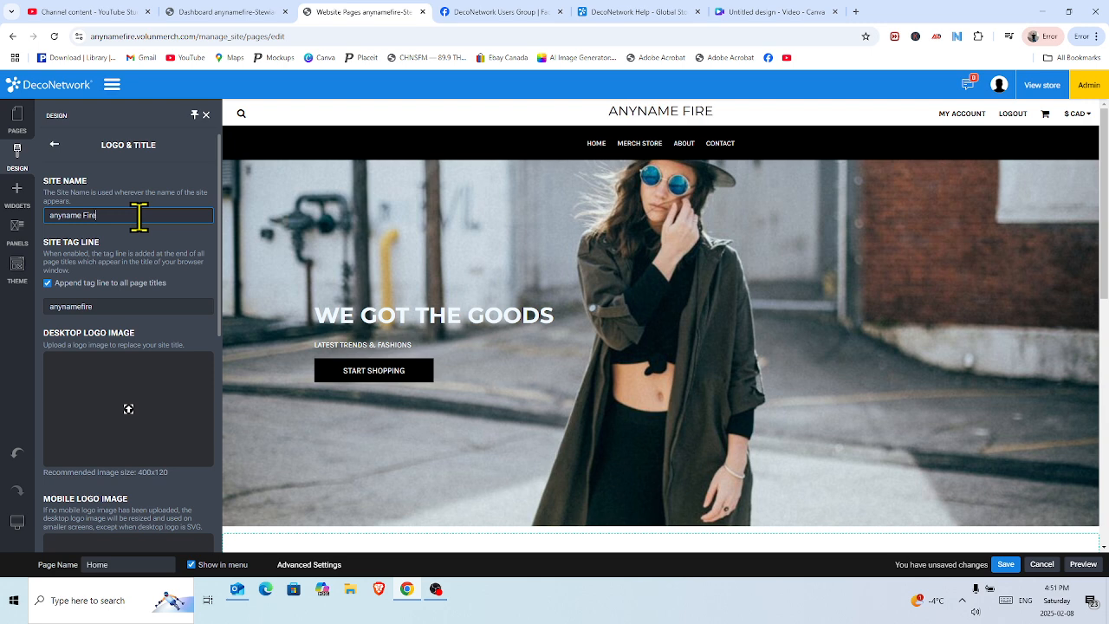
text(De)
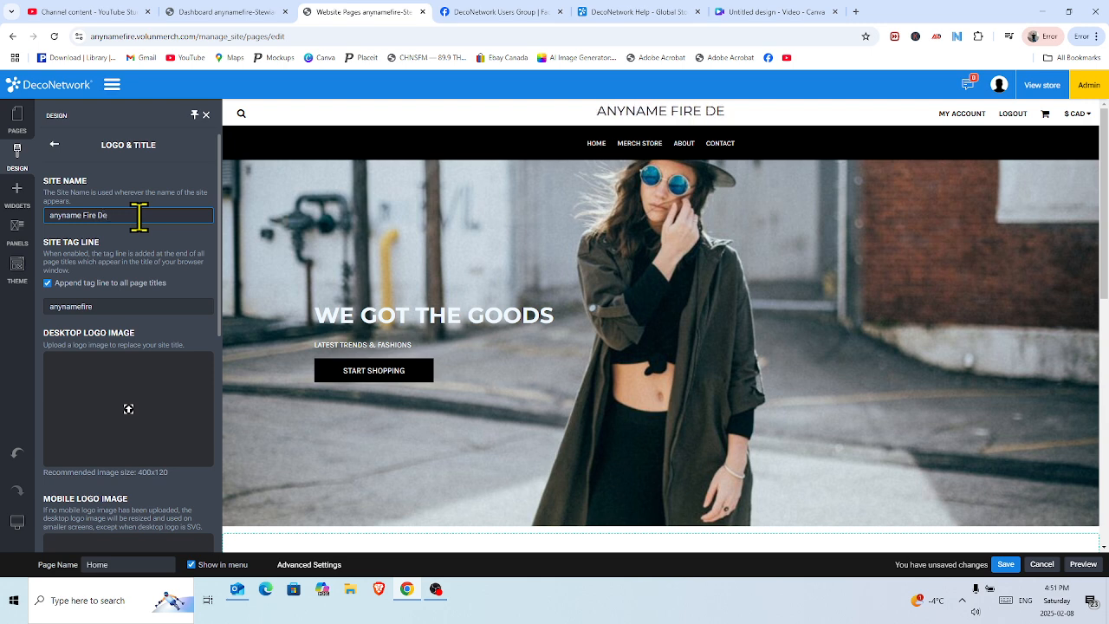
text(partmen)
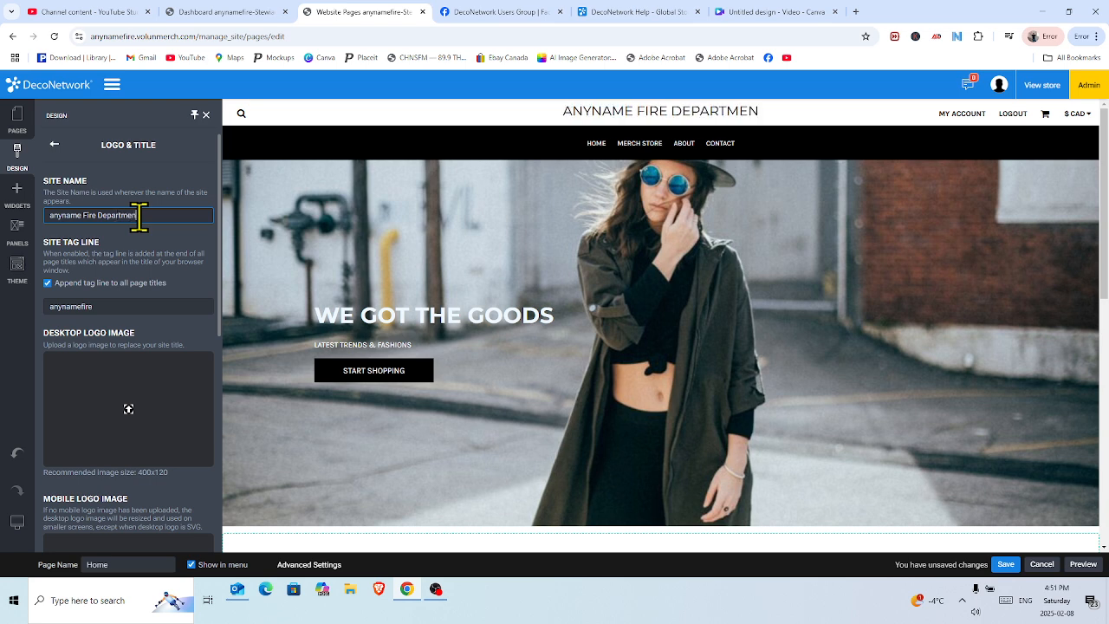
text(t)
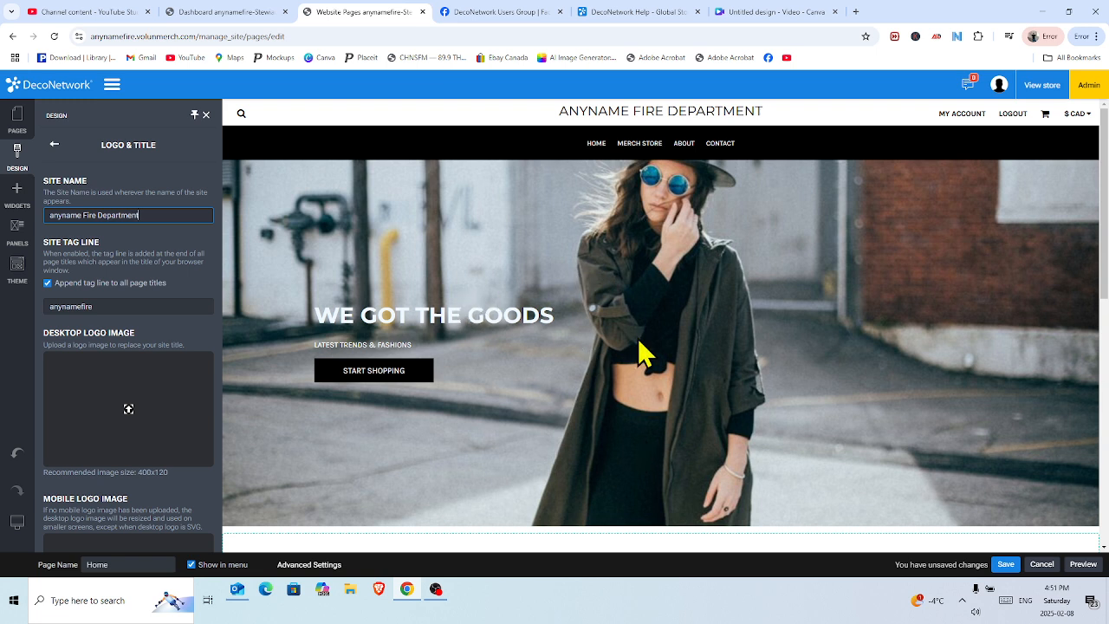
Save the Home page and publish the website, confirming both completion dialogs
click(1005, 565)
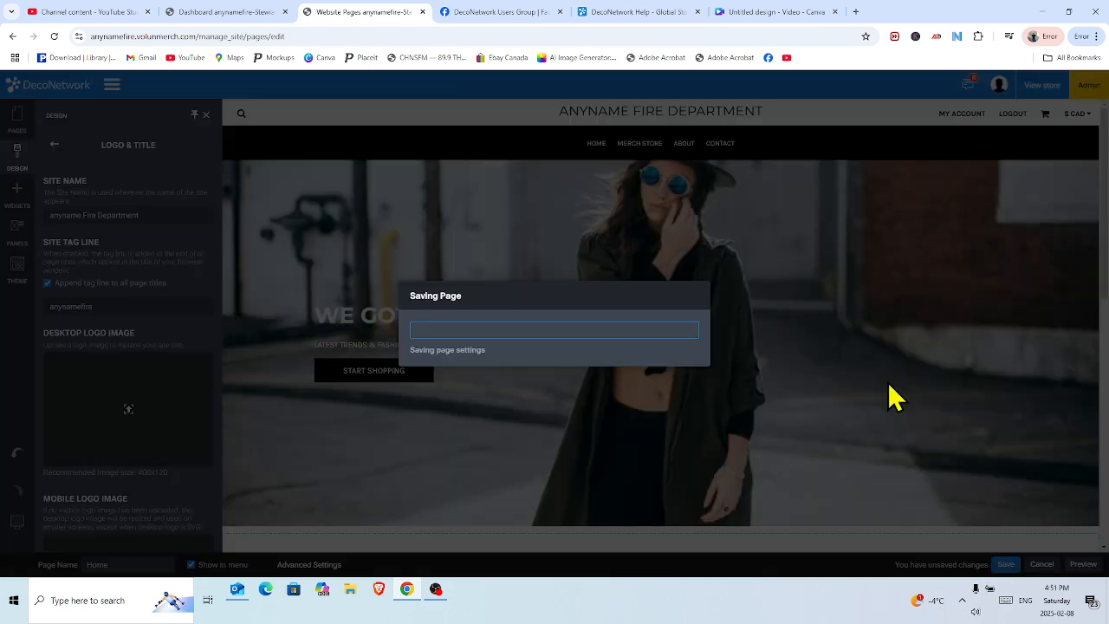
click(684, 369)
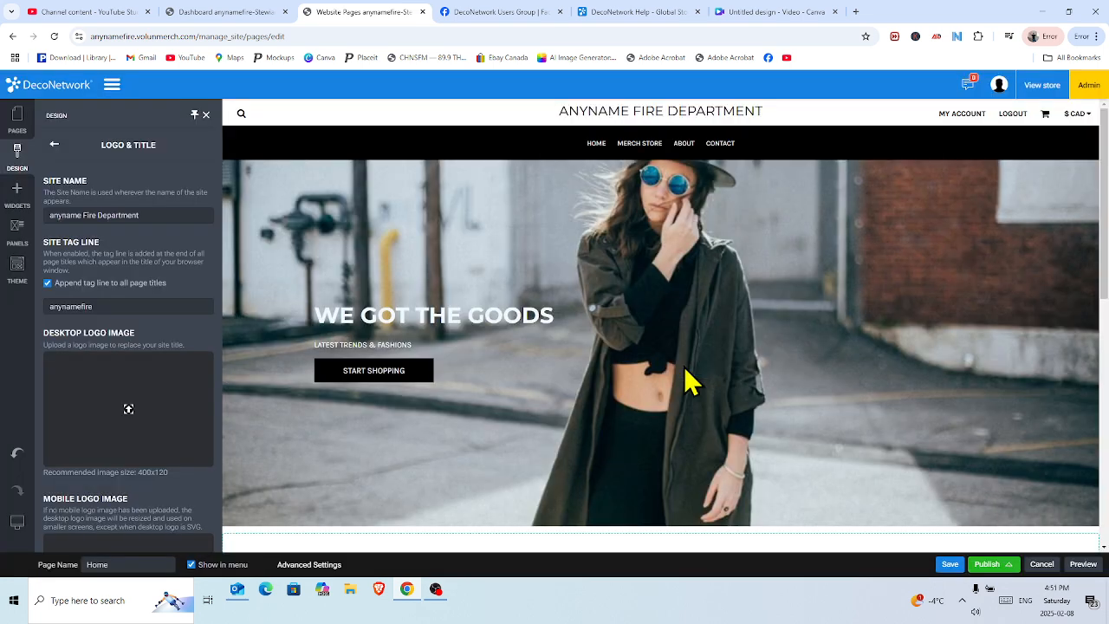
click(995, 567)
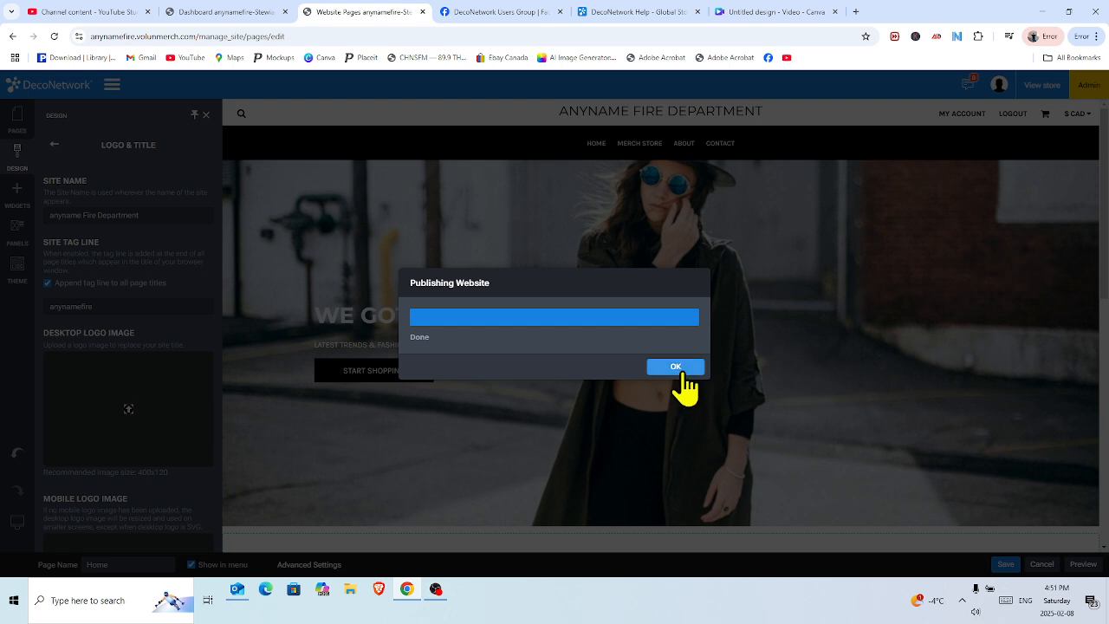
click(680, 368)
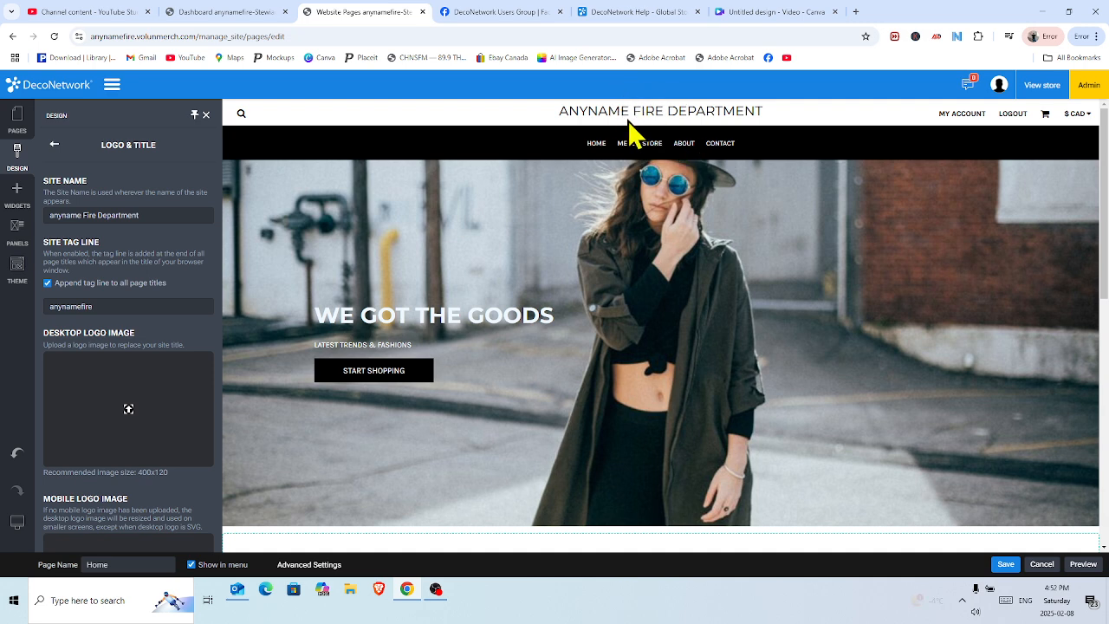
Close the design settings and check the Home page in the mobile phone view, returning to the wide monitor view
click(206, 116)
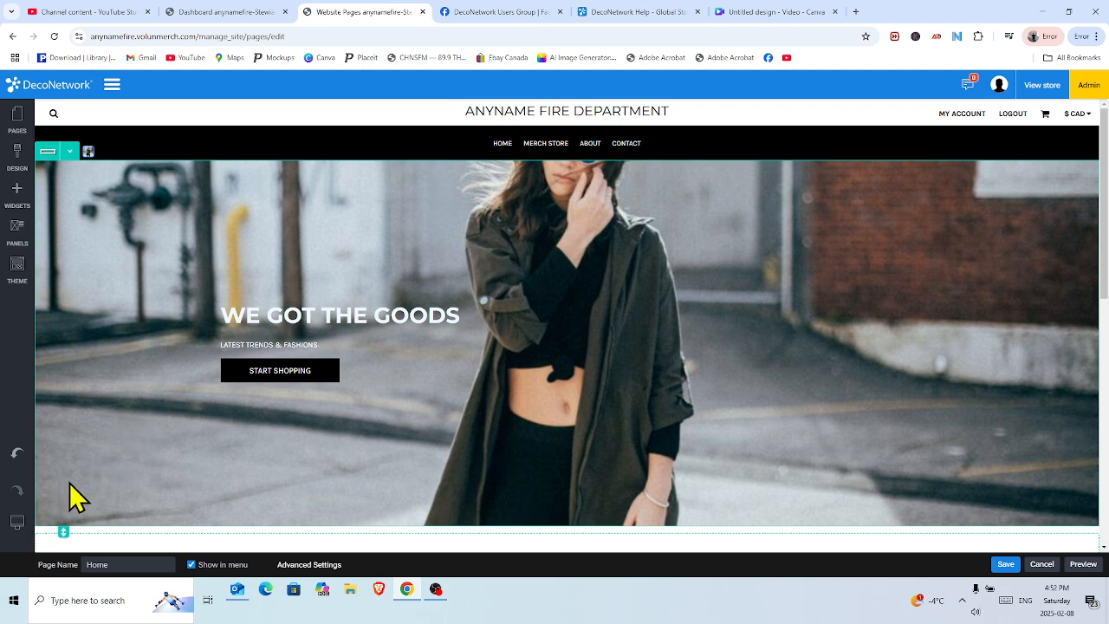
mouse_move(19, 525)
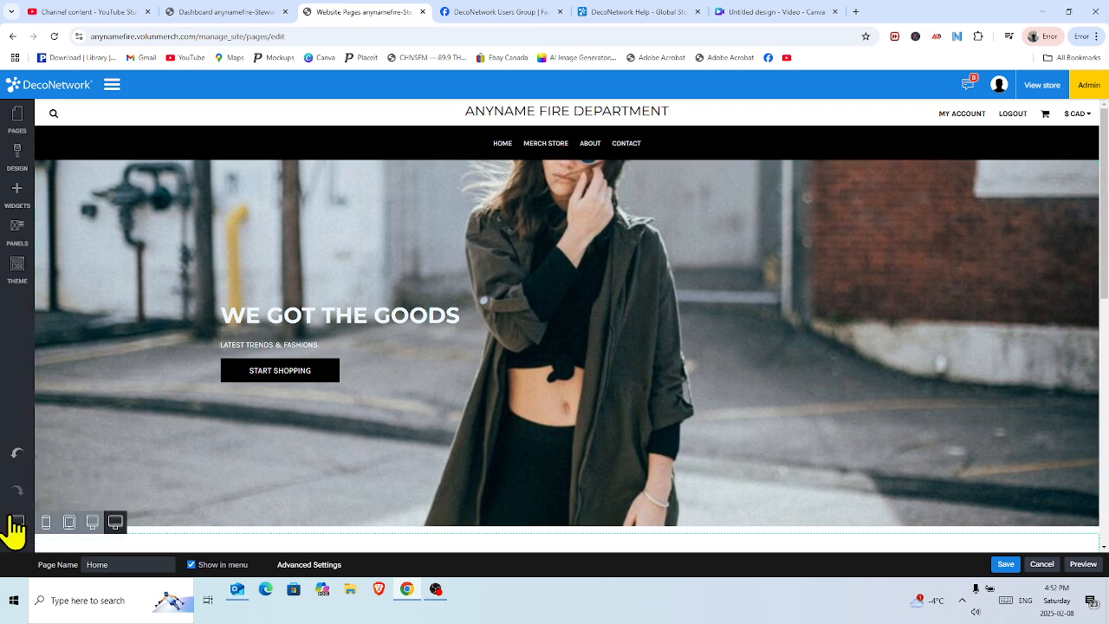
click(47, 523)
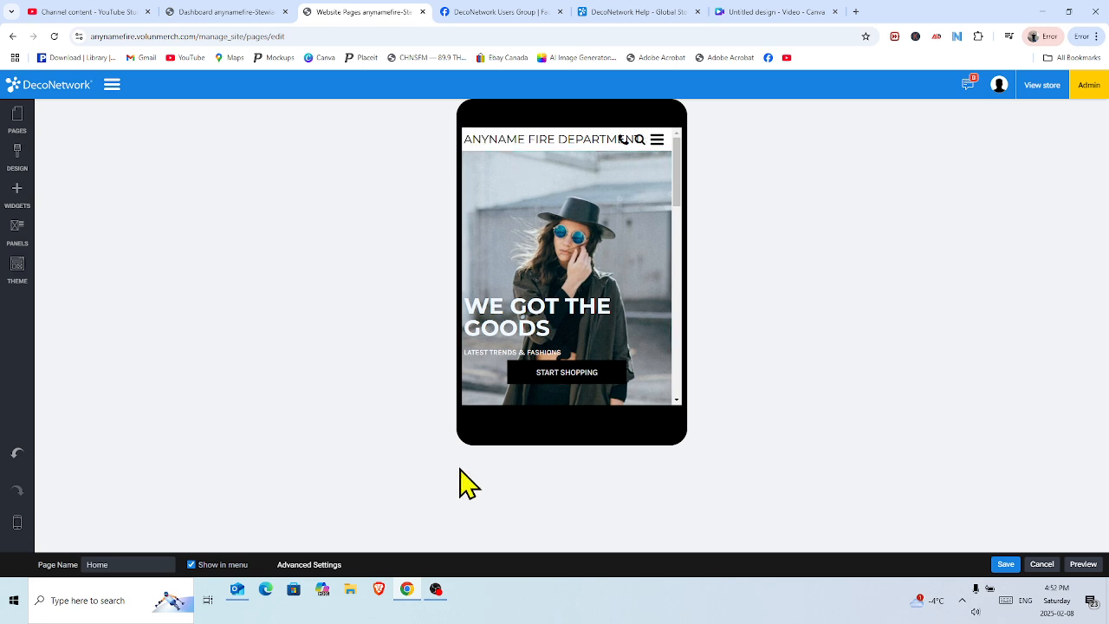
mouse_move(17, 535)
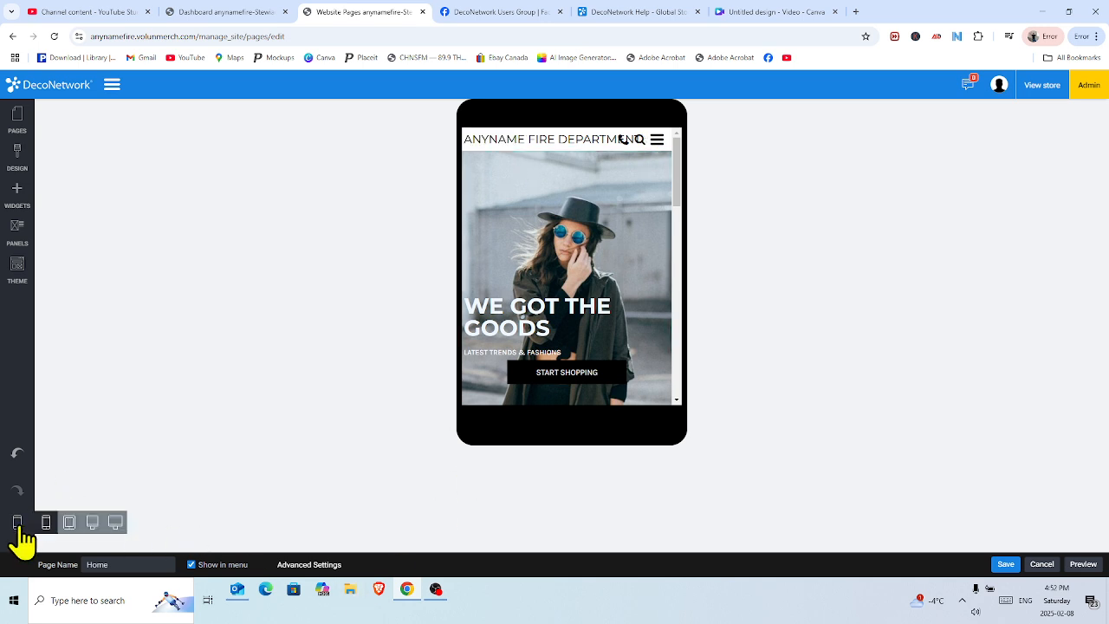
click(115, 523)
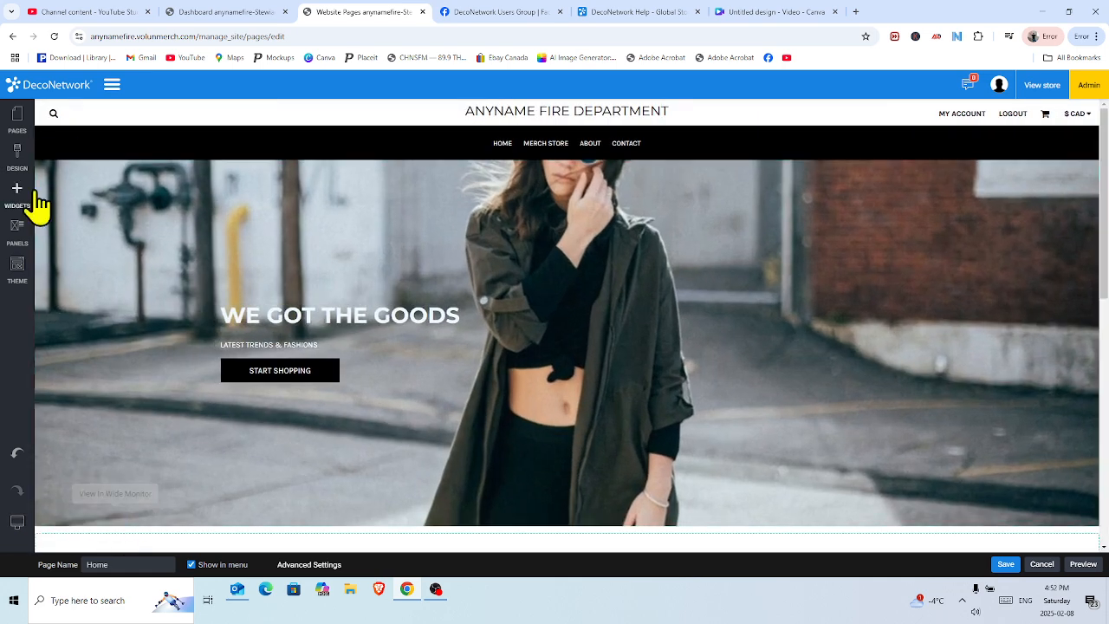
Shorten the site name to "anyname Fire Dept." in the Logo & Title settings and save the page
click(18, 121)
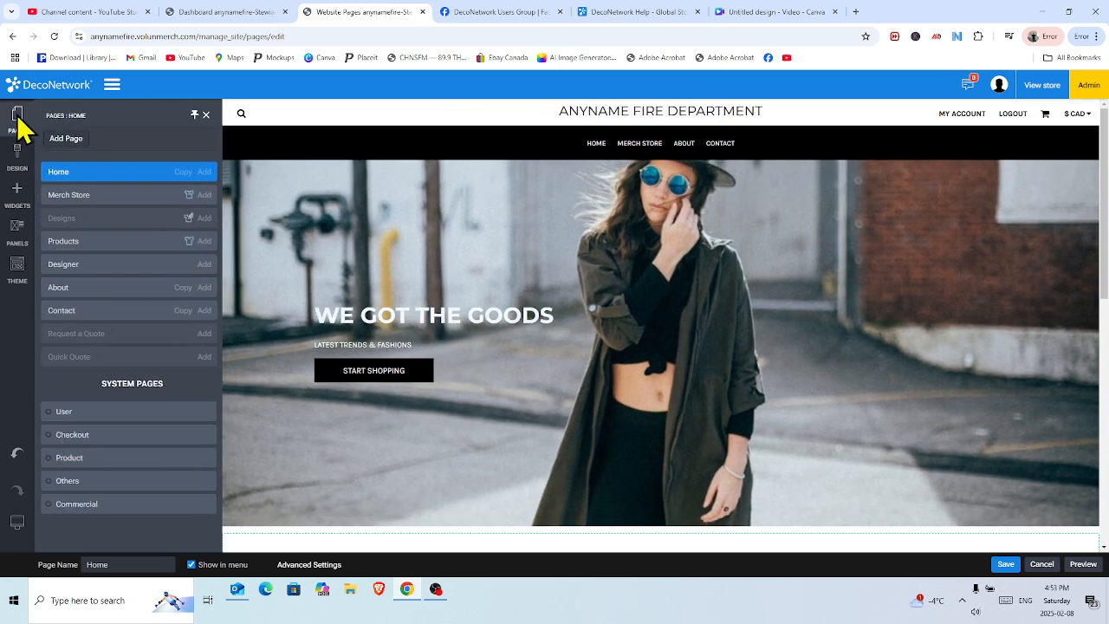
click(19, 153)
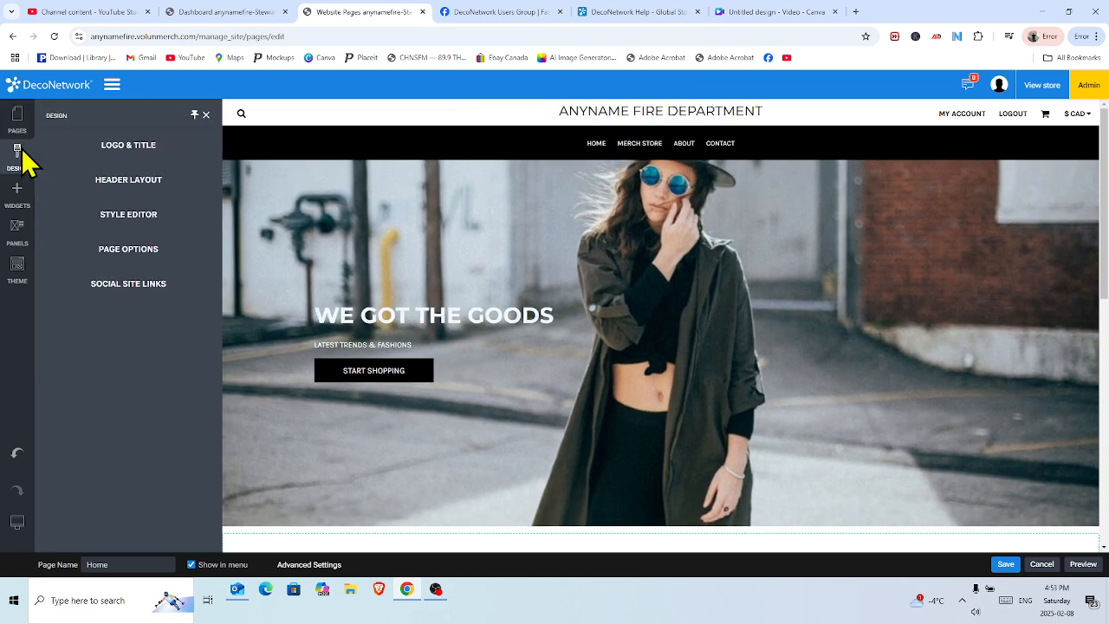
click(130, 148)
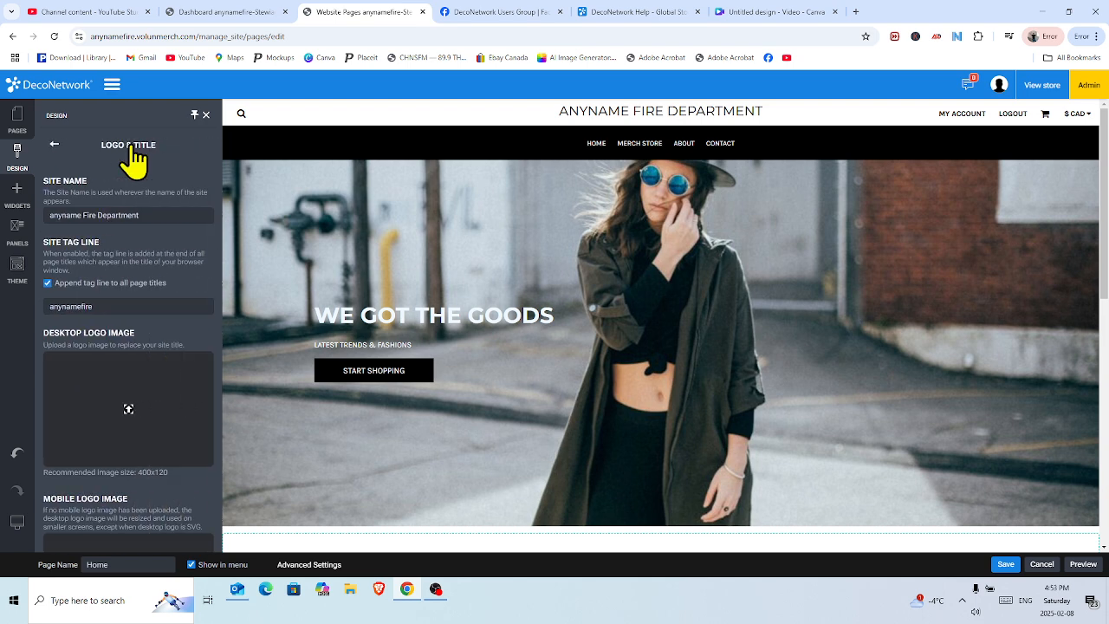
click(142, 215)
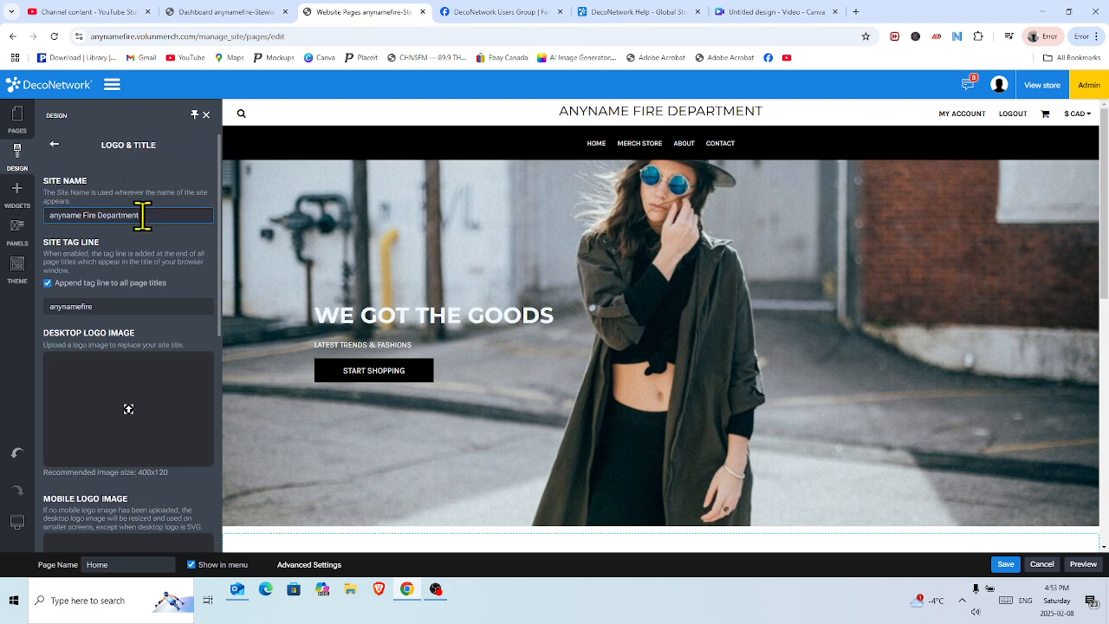
key(BackSpace)
key(BackSpace)
key(BackSpace)
key(BackSpace)
key(BackSpace)
key(BackSpace)
key(BackSpace)
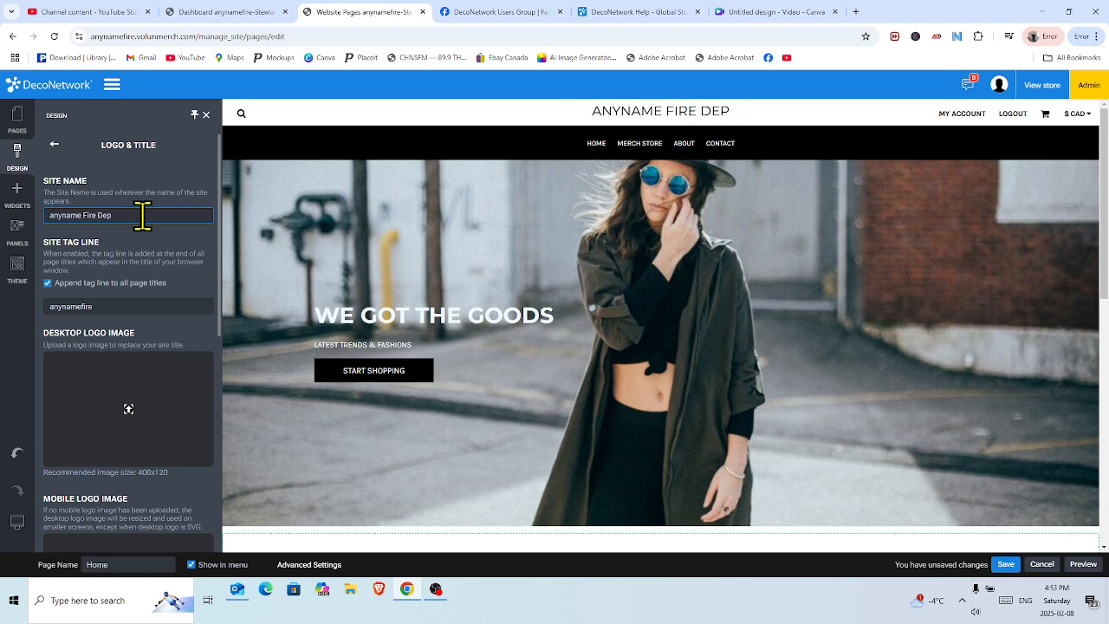
text(.)
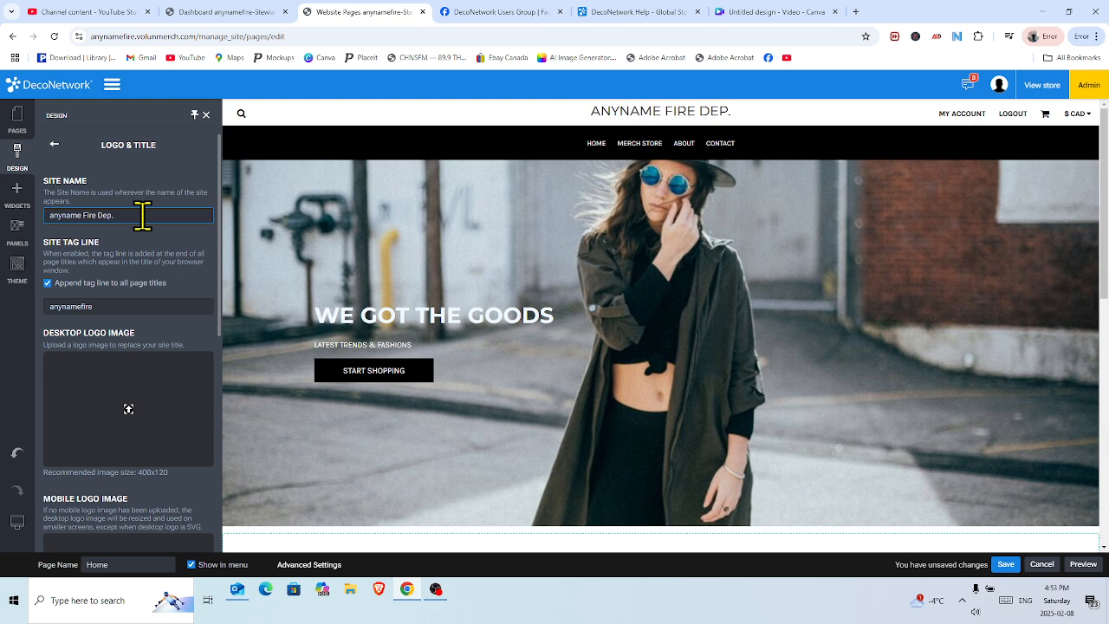
key(BackSpace)
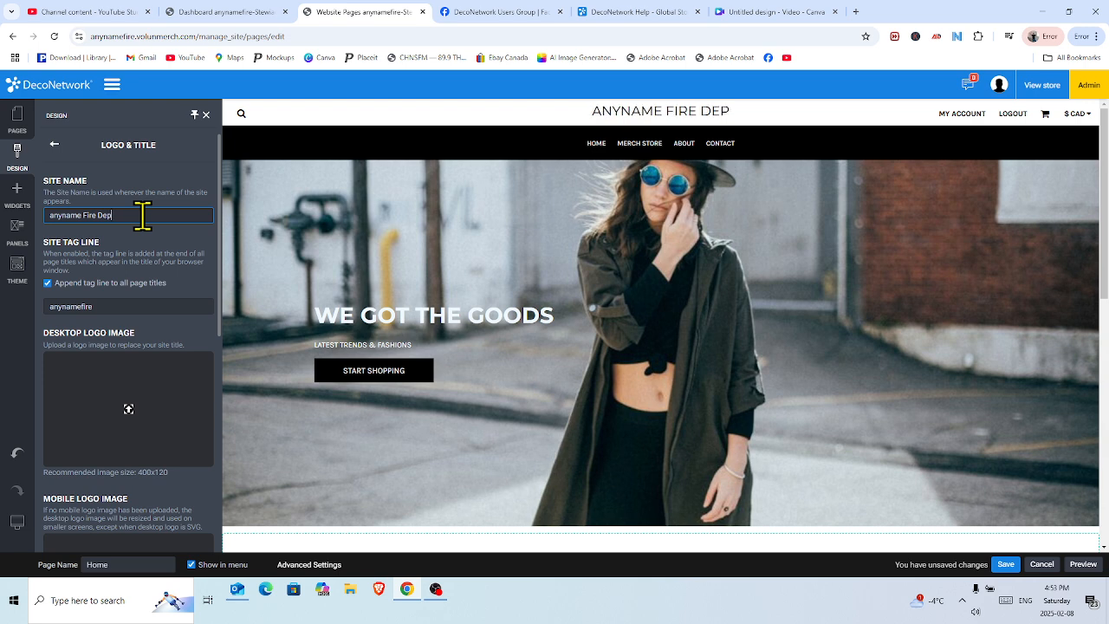
text(t.)
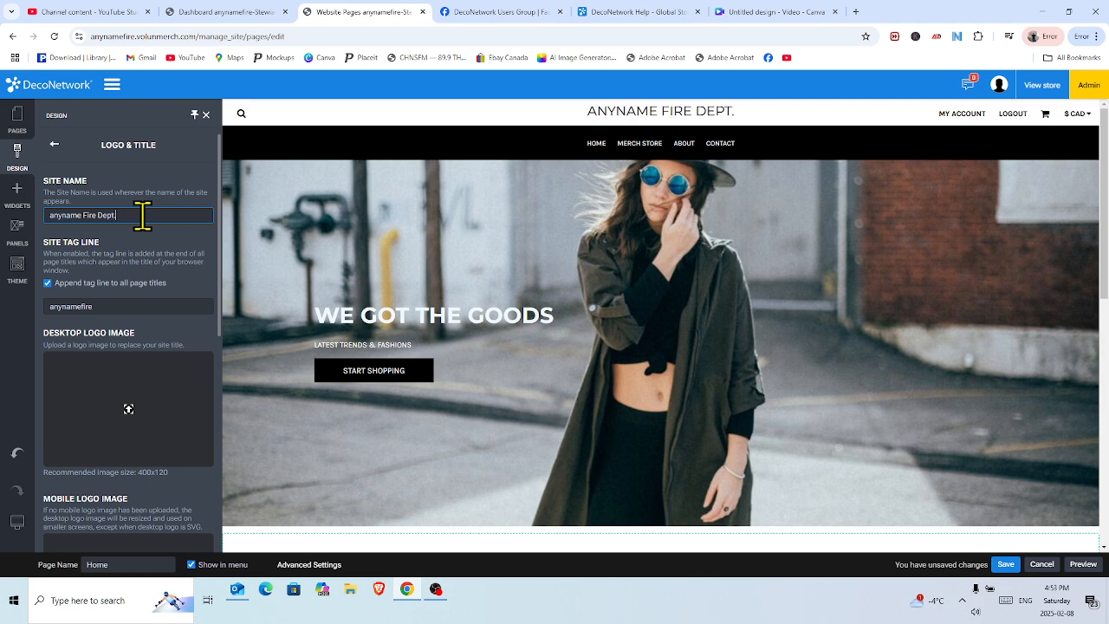
click(1006, 565)
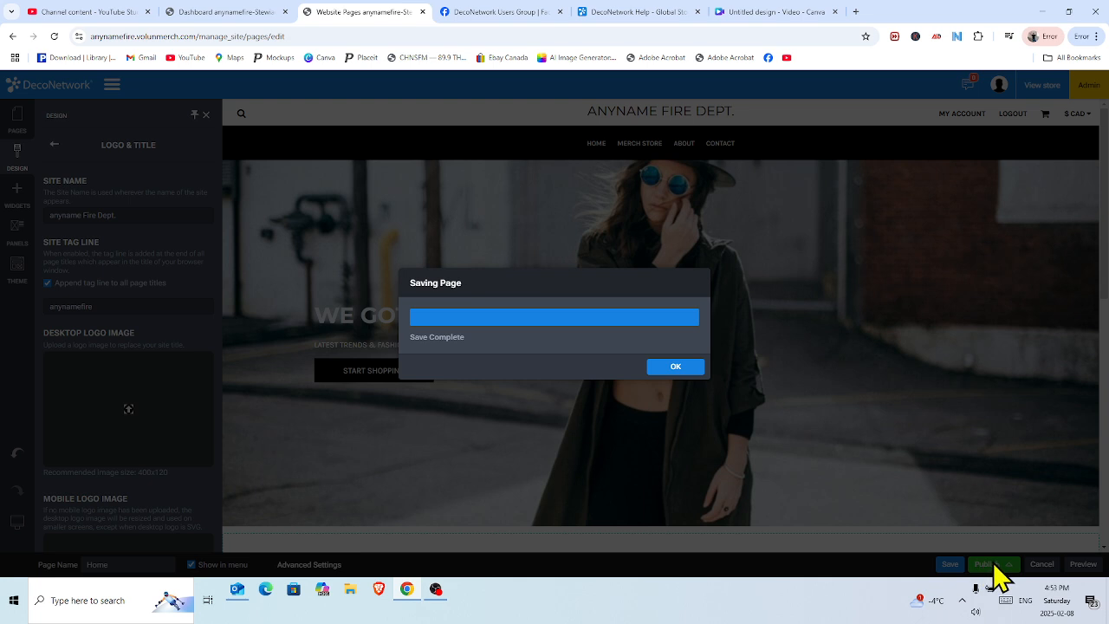
Publish the website, closing both the save and publishing completion dialogs
click(684, 367)
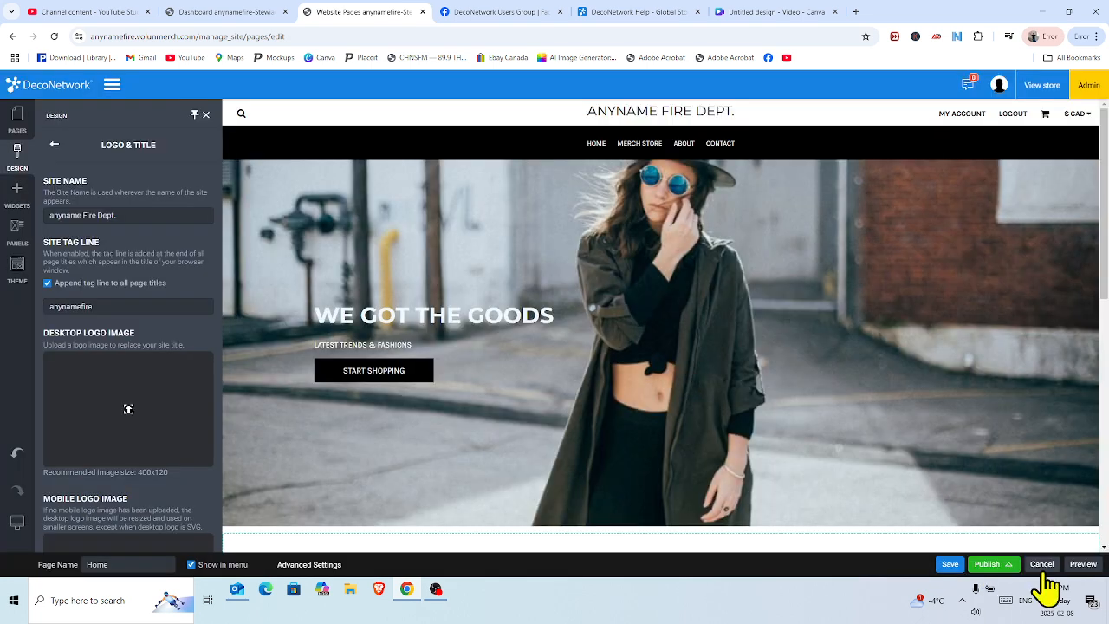
click(992, 564)
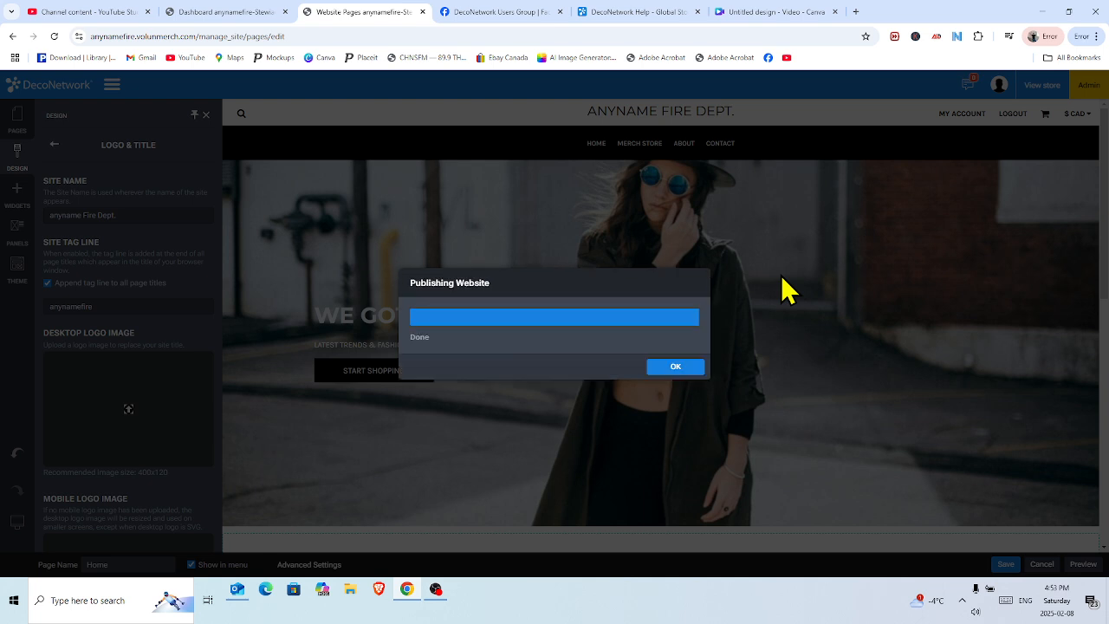
click(677, 368)
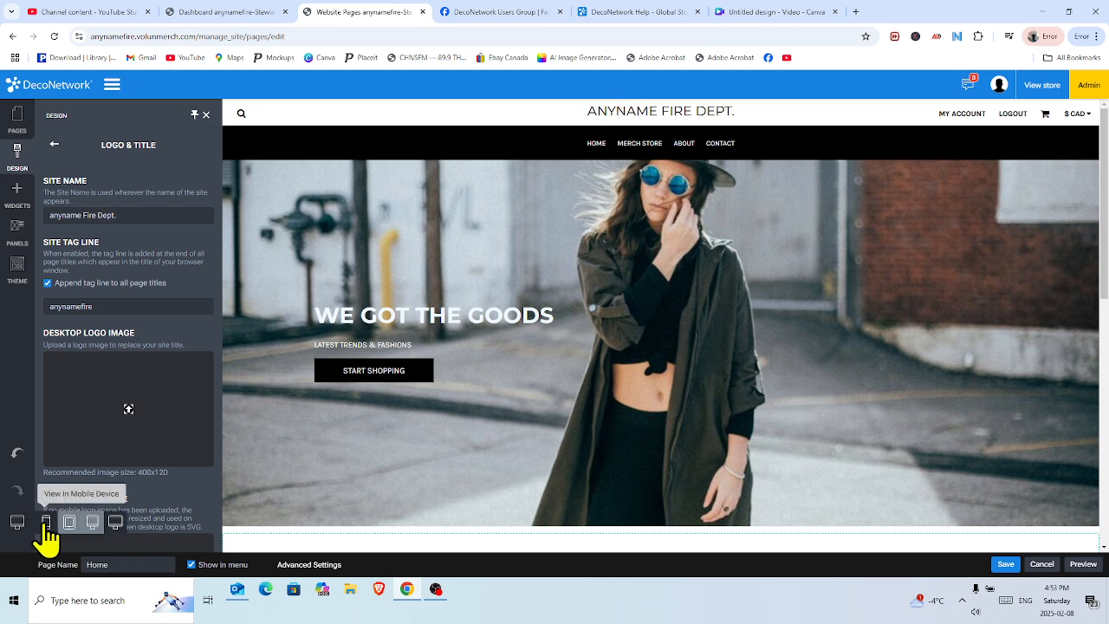
Check the Home page with the shortened site name in the mobile device view, returning to the wide monitor view
click(46, 522)
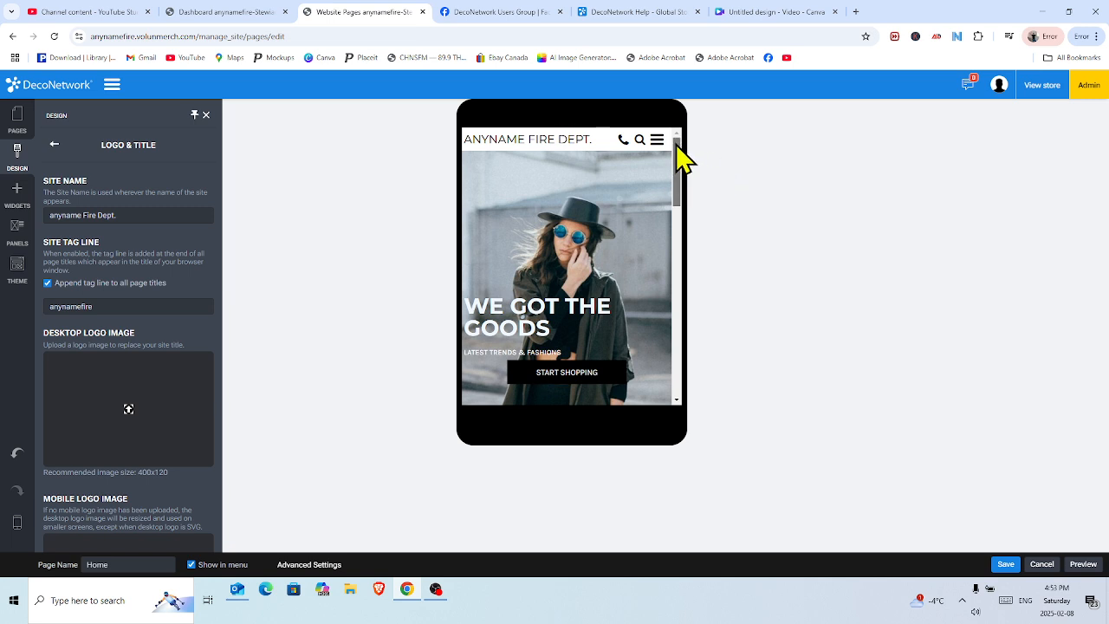
mouse_move(678, 158)
mouse_down()
mouse_move(700, 353)
mouse_move(681, 158)
mouse_up()
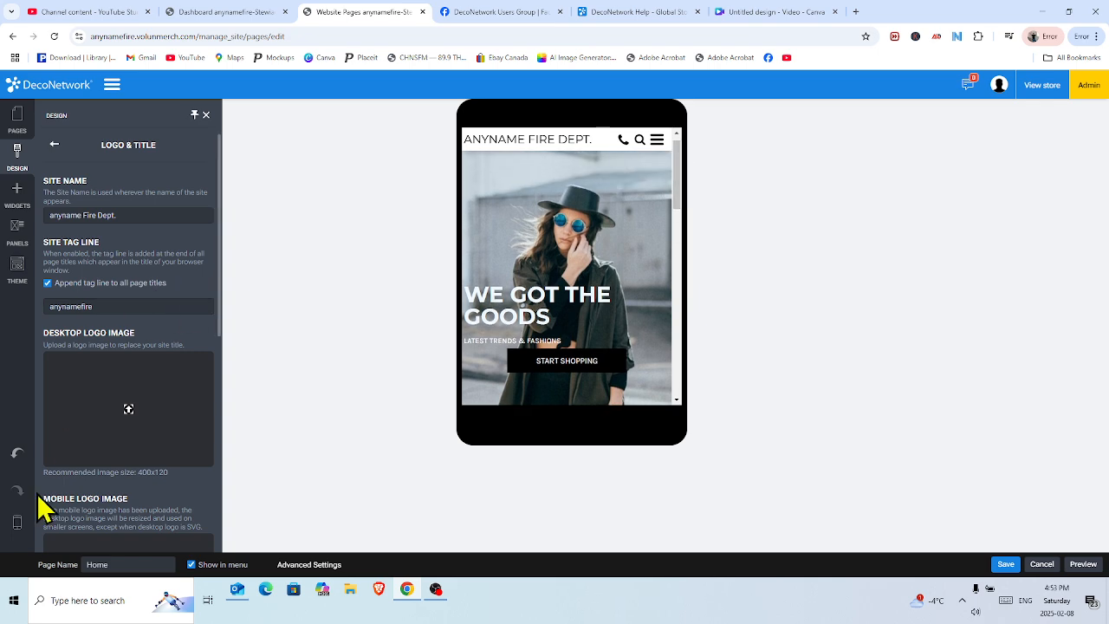
mouse_move(7, 530)
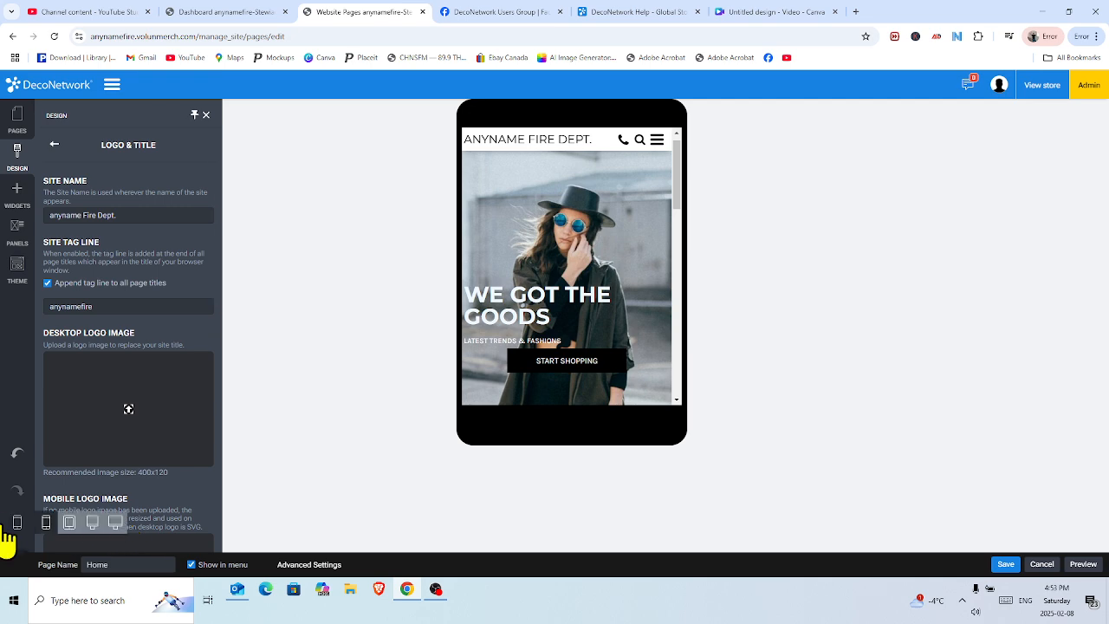
click(113, 523)
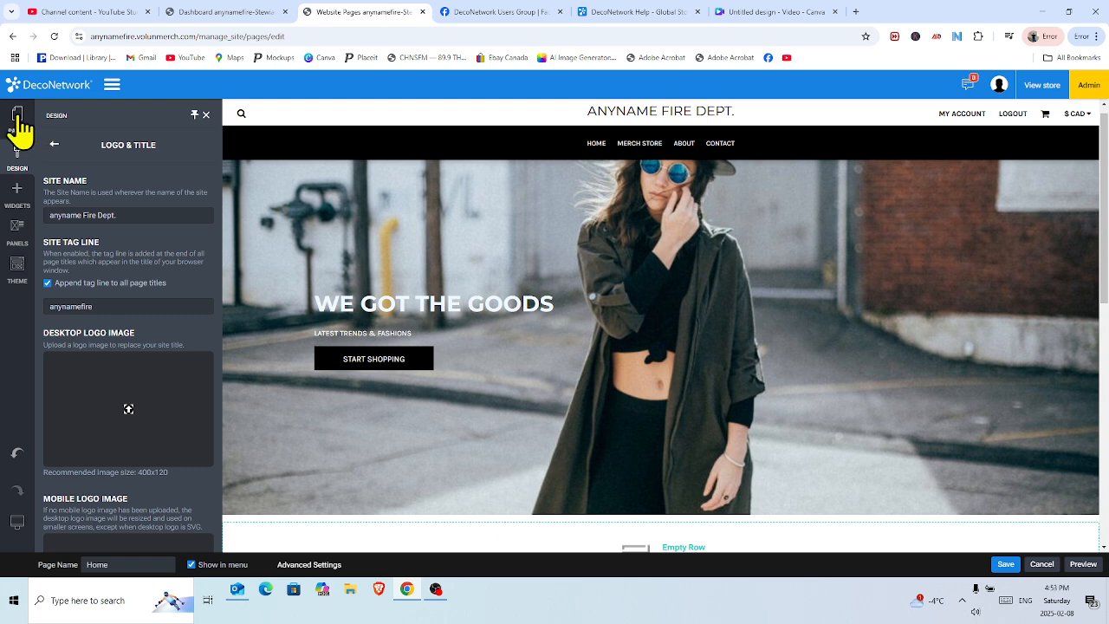
Open the Home page from the site's page list and look through its banner sections
click(18, 121)
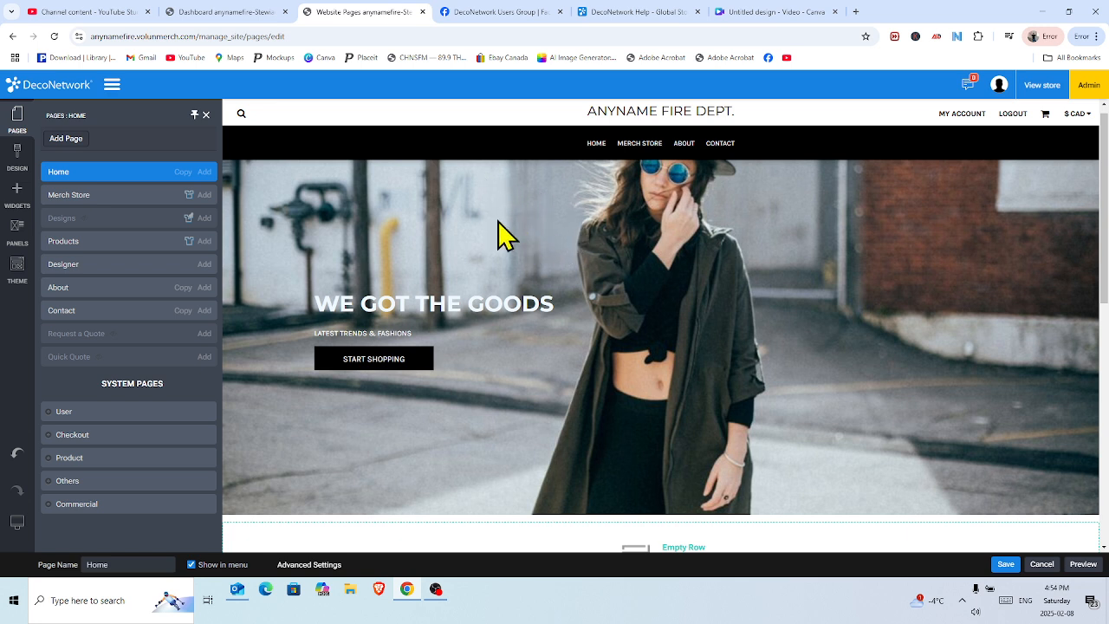
click(66, 173)
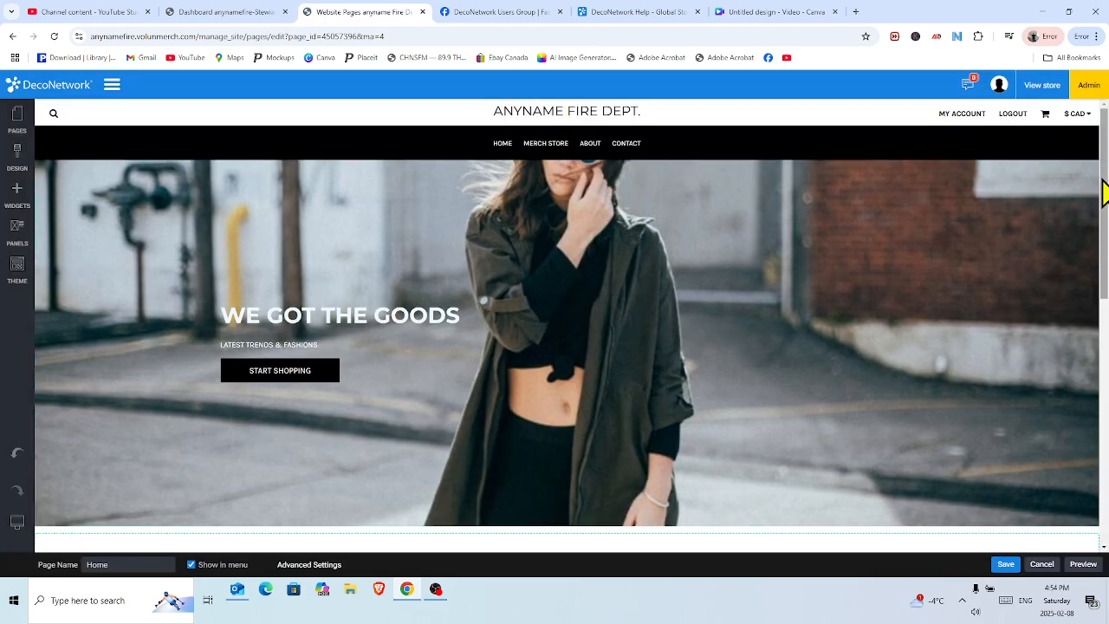
drag(1105, 195, 1106, 372)
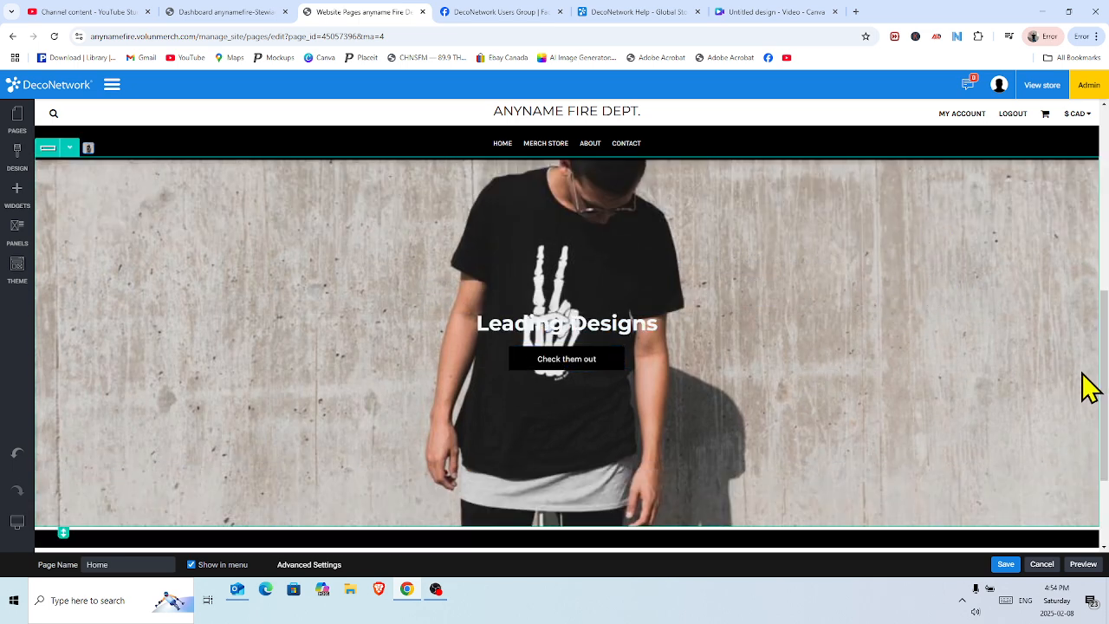
drag(1103, 347, 1092, 116)
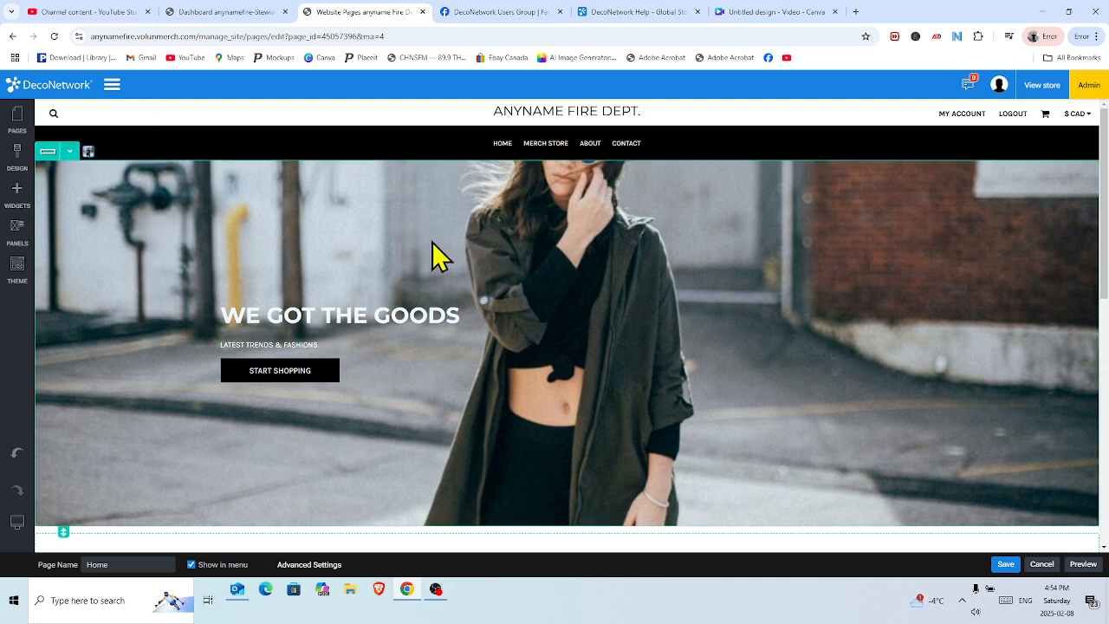
Open the image selection for the Home page's top banner and search the free image libraries for "fire department"
click(87, 152)
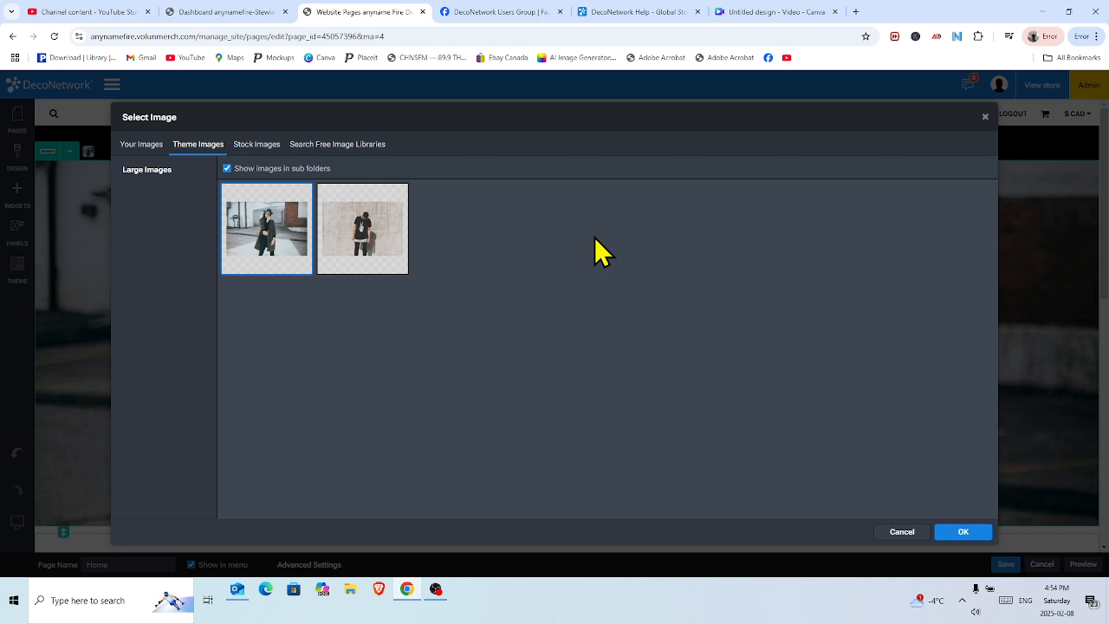
click(151, 147)
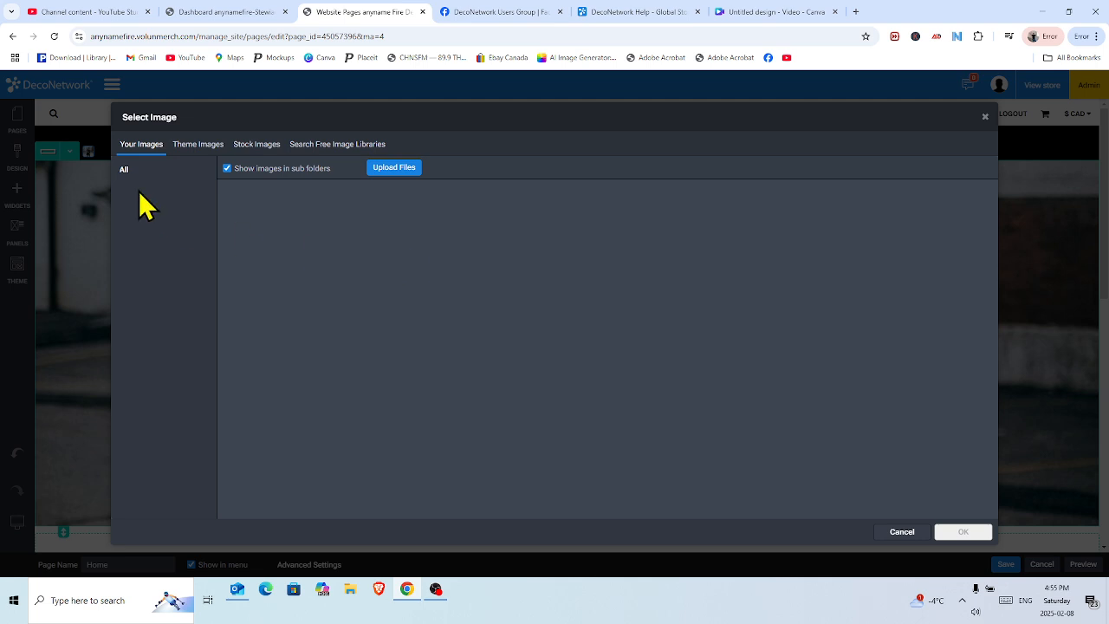
click(344, 156)
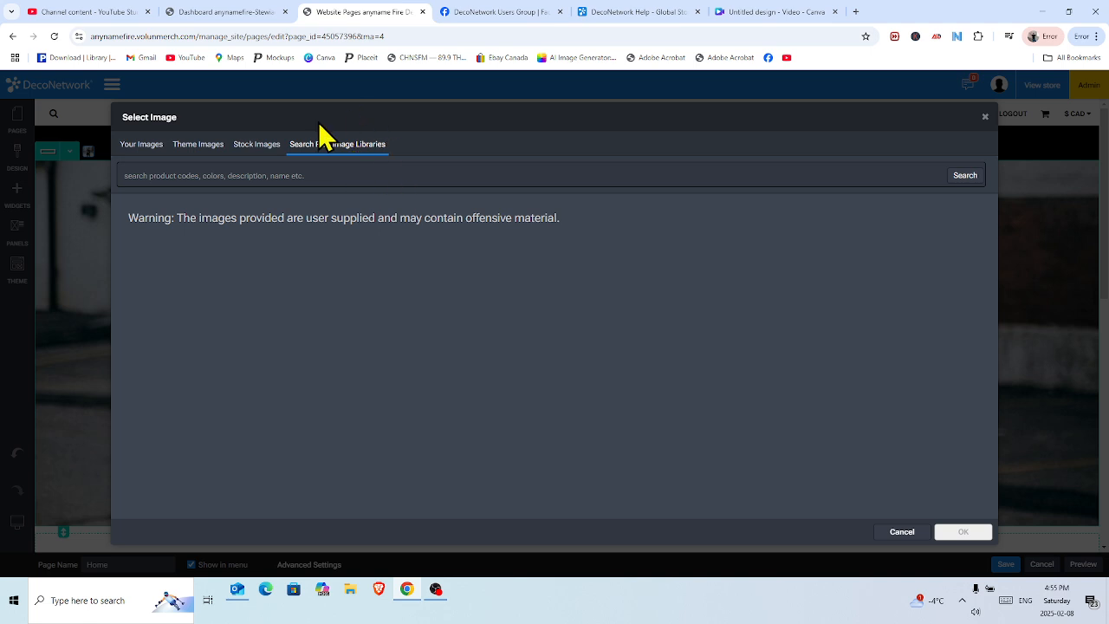
click(164, 177)
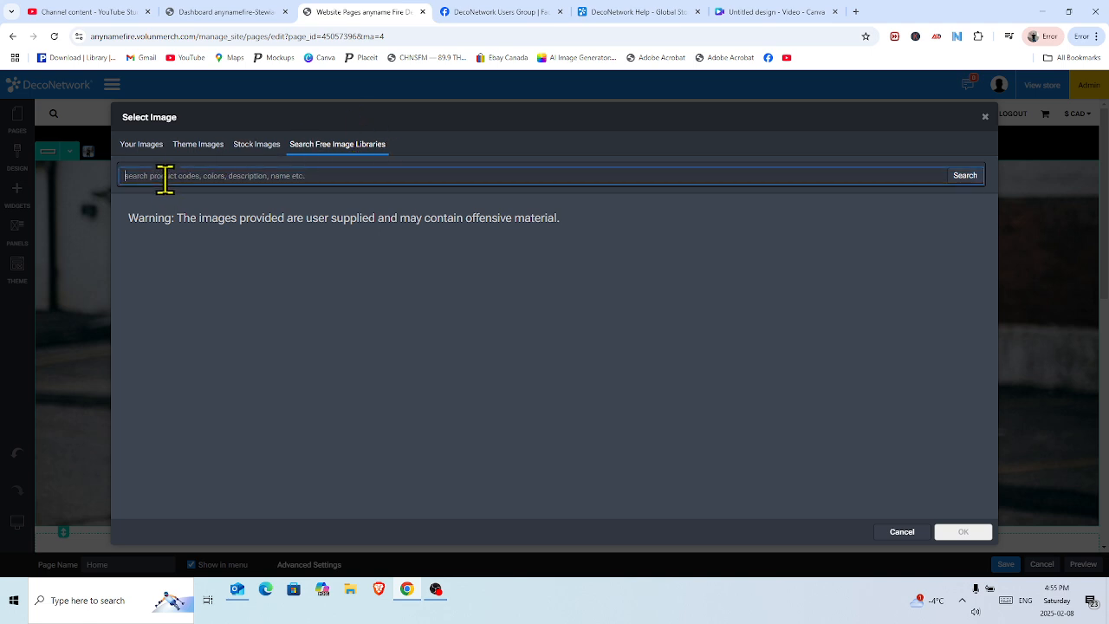
text(tment)
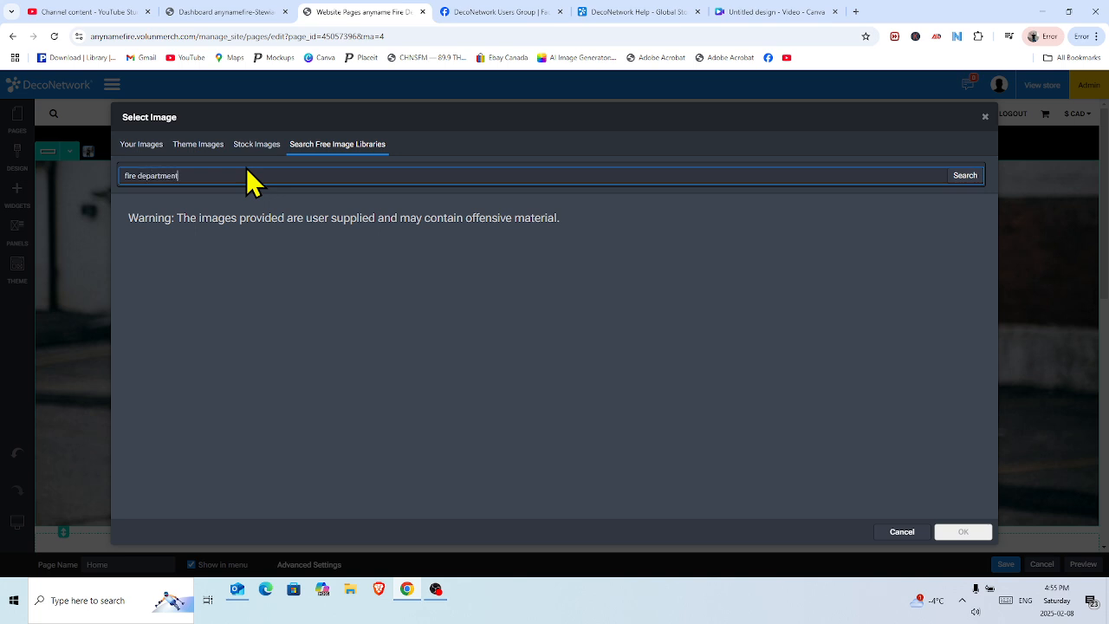
key(Return)
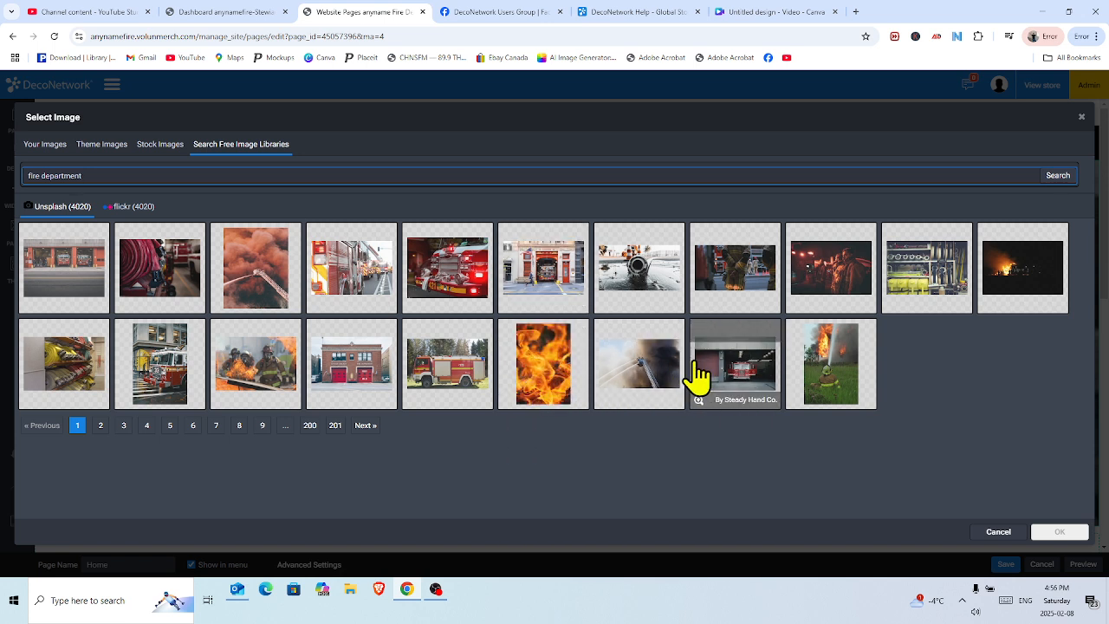
Set the Unsplash photo of the brick fire station with two red doors as the top banner's background
click(581, 447)
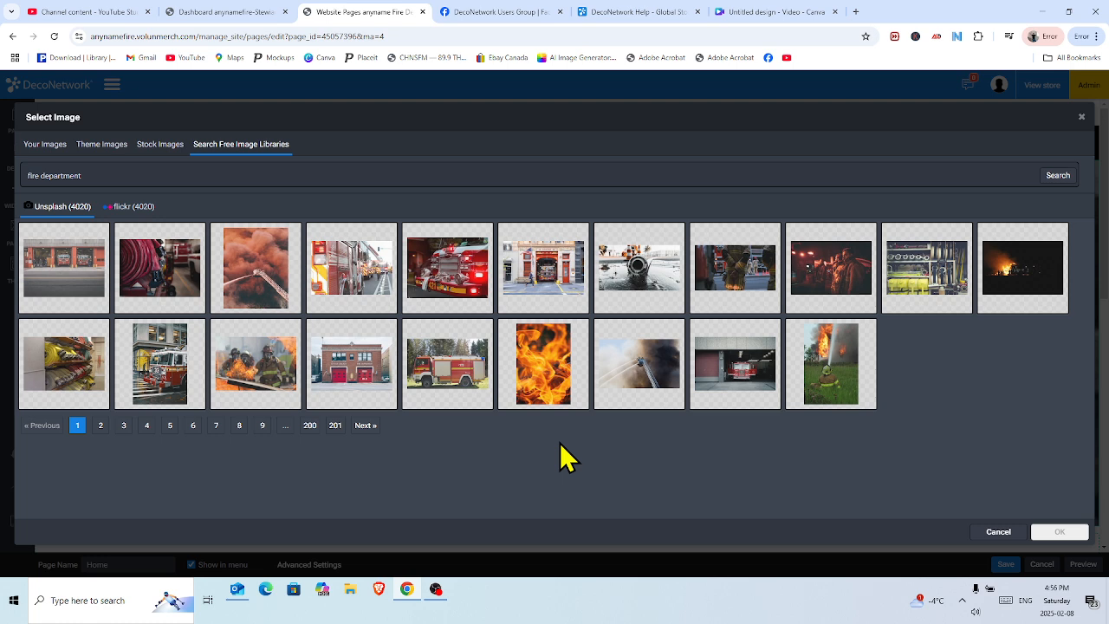
click(345, 373)
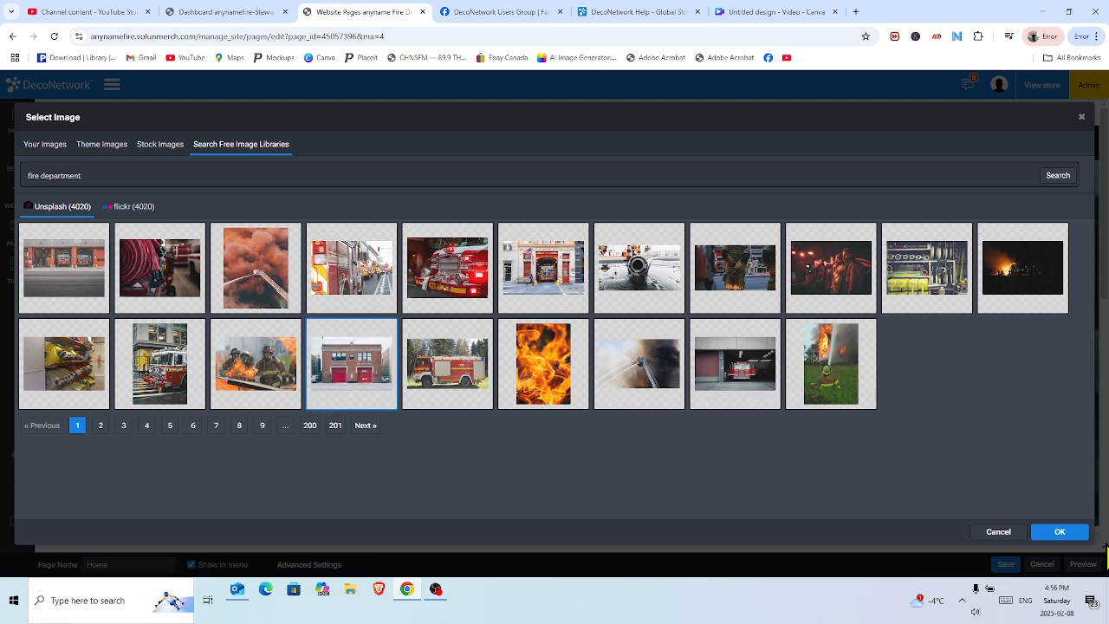
click(1064, 532)
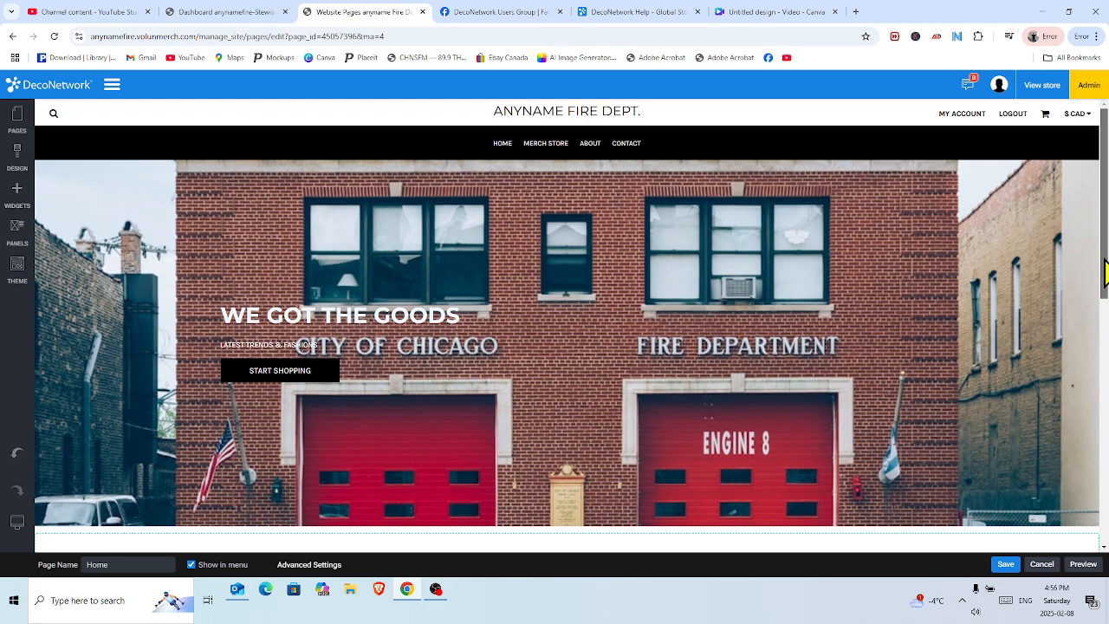
Replace the "Leading Designs" banner's background with the red fire truck front close-up from page 2 of the Unsplash "fire department" results
drag(1106, 274, 1106, 435)
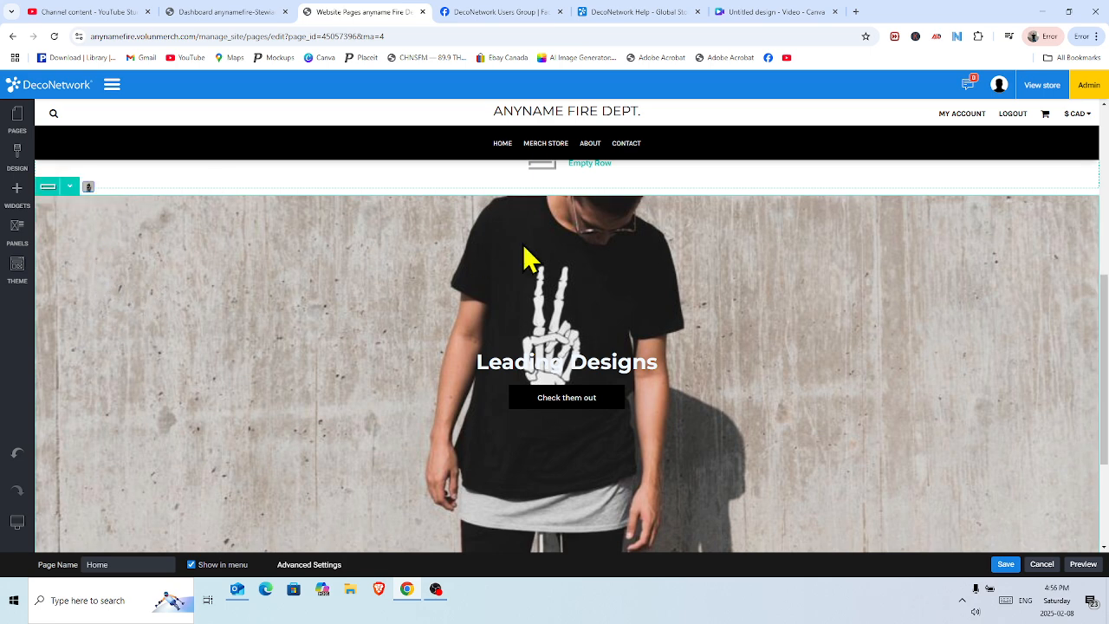
click(87, 189)
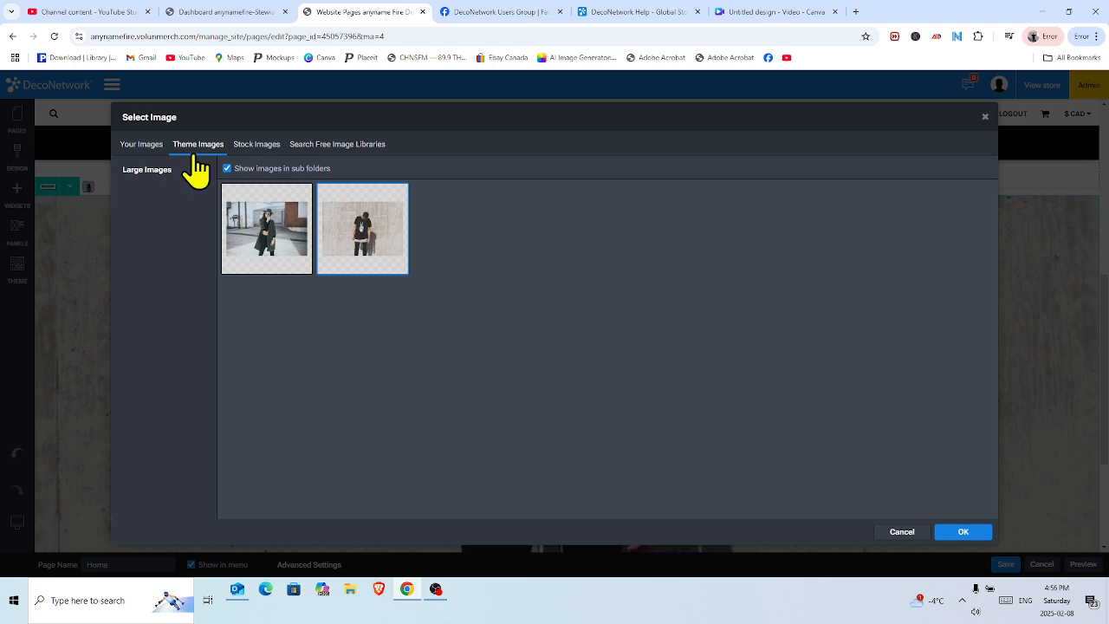
click(141, 146)
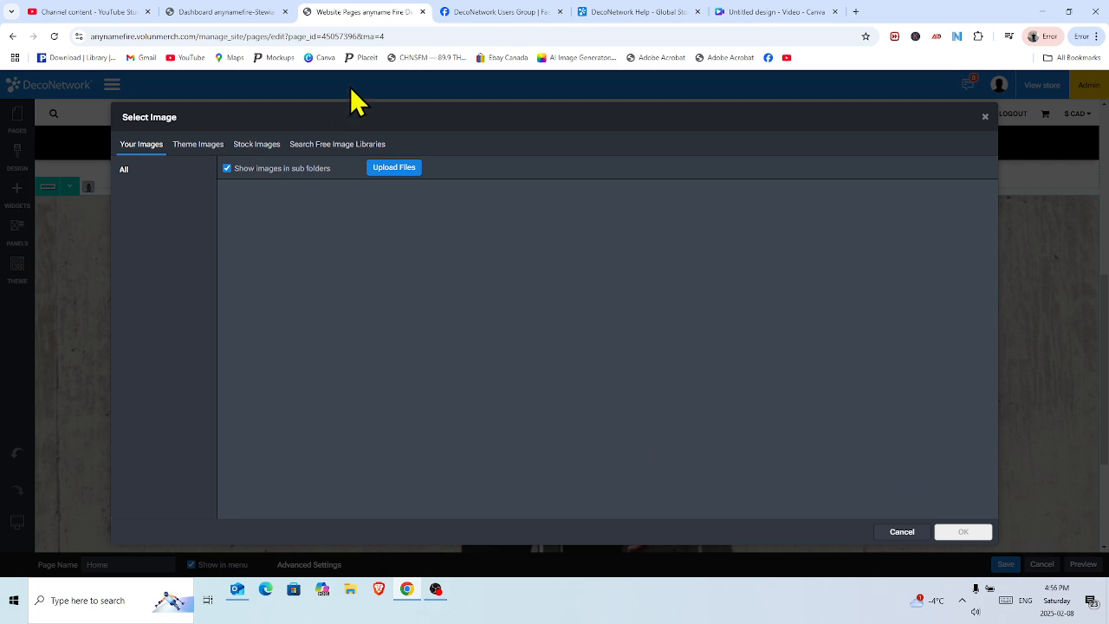
click(327, 145)
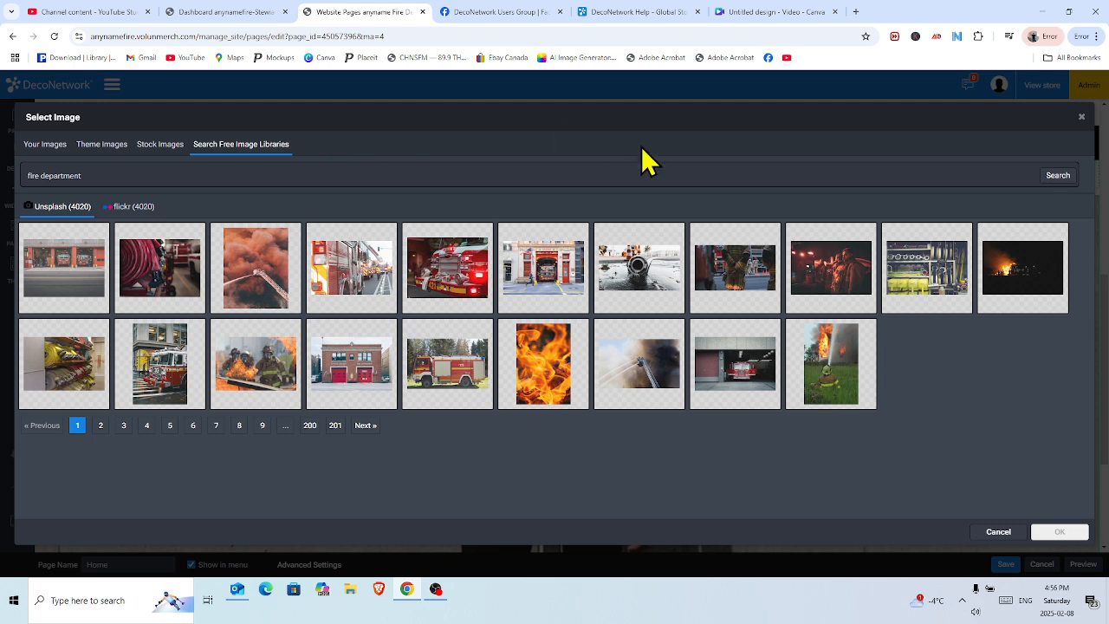
click(102, 426)
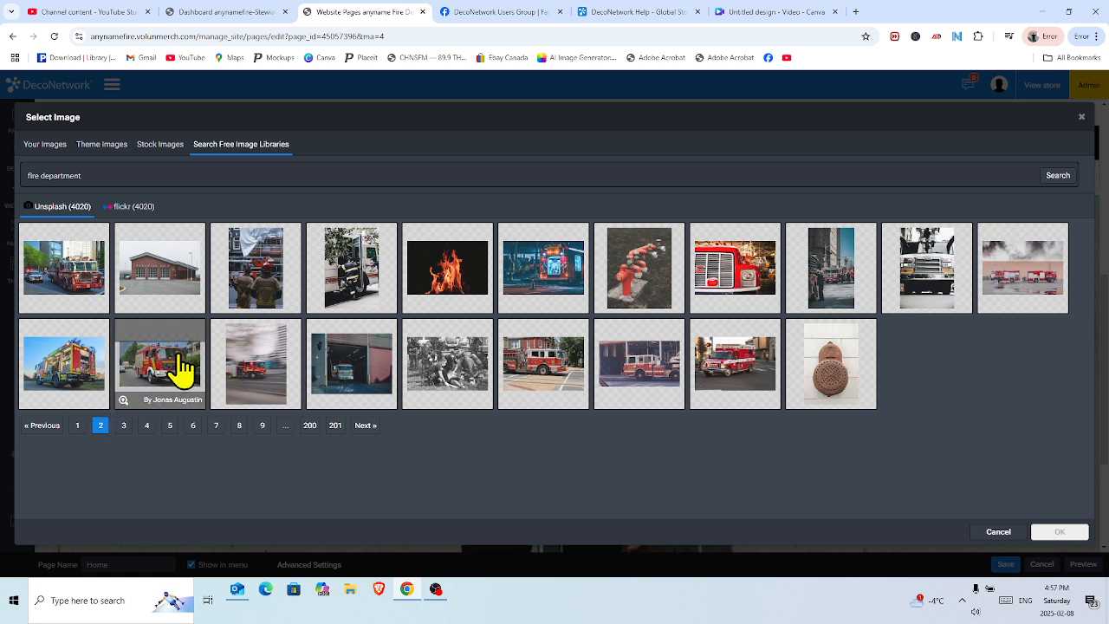
click(750, 257)
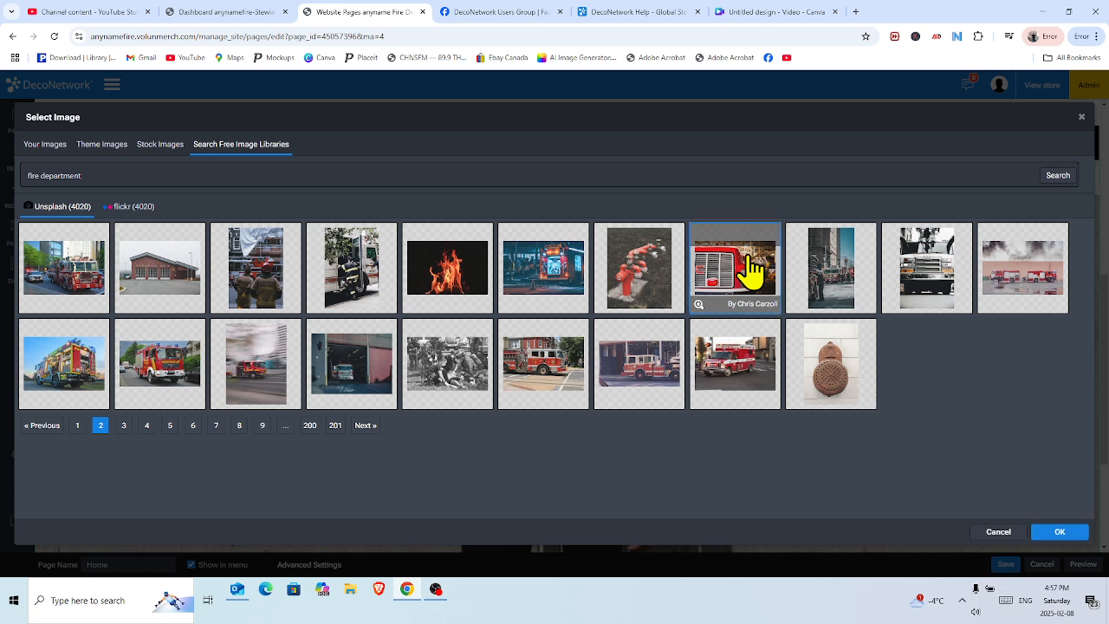
click(1059, 532)
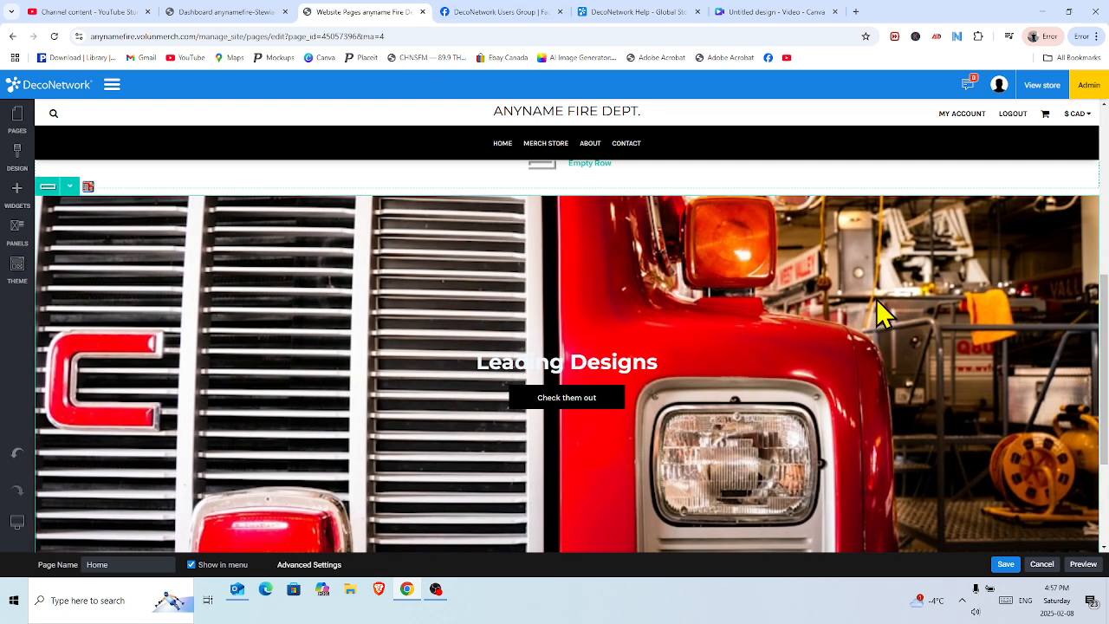
Replace the top banner's heading "WE GOT THE GOODS" with "WELCOME TO ANYNAME FIRE"
drag(1106, 342, 1090, 110)
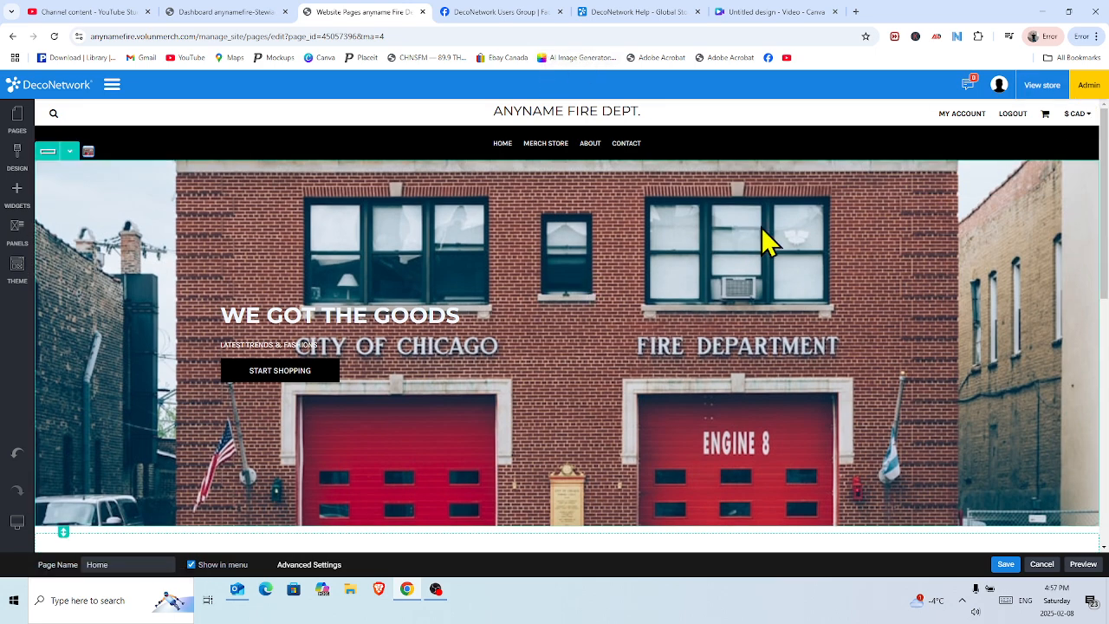
drag(1107, 217, 1042, 87)
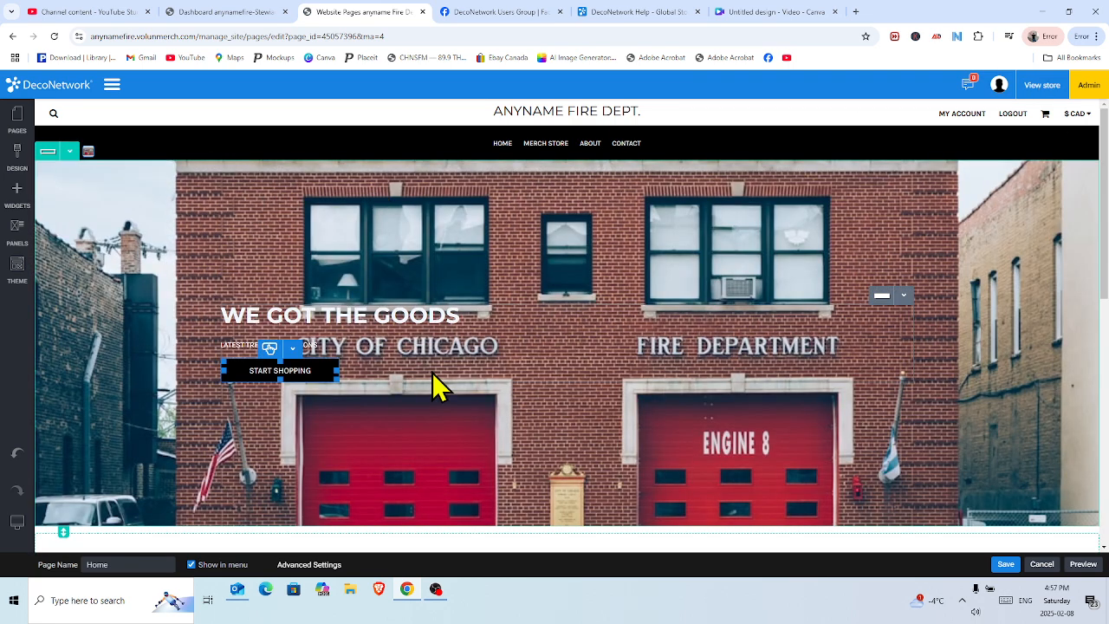
click(377, 305)
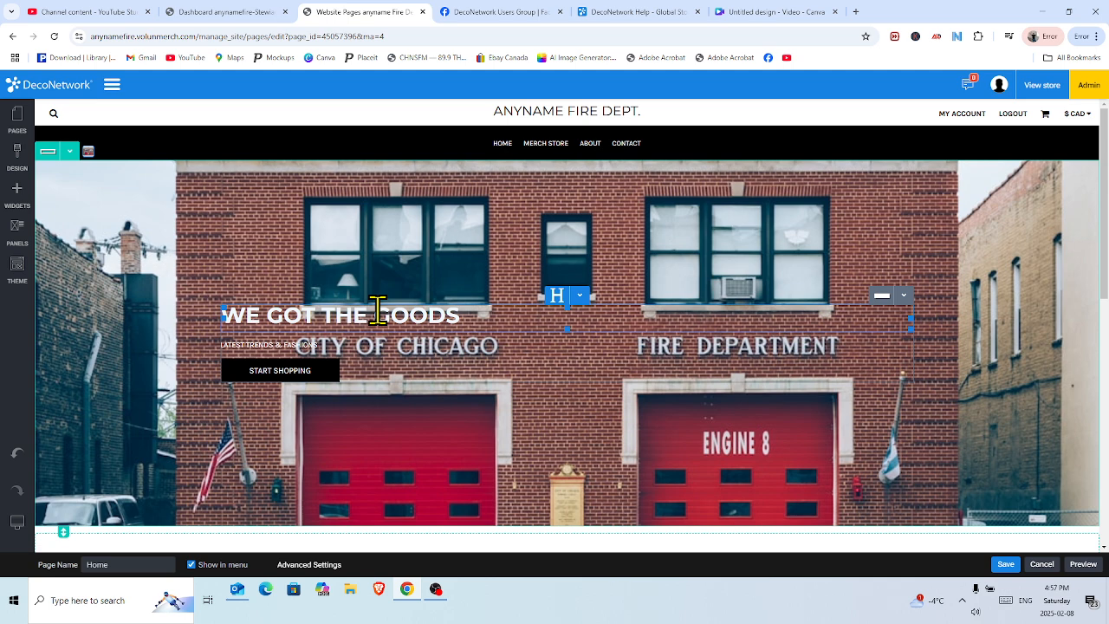
click(315, 381)
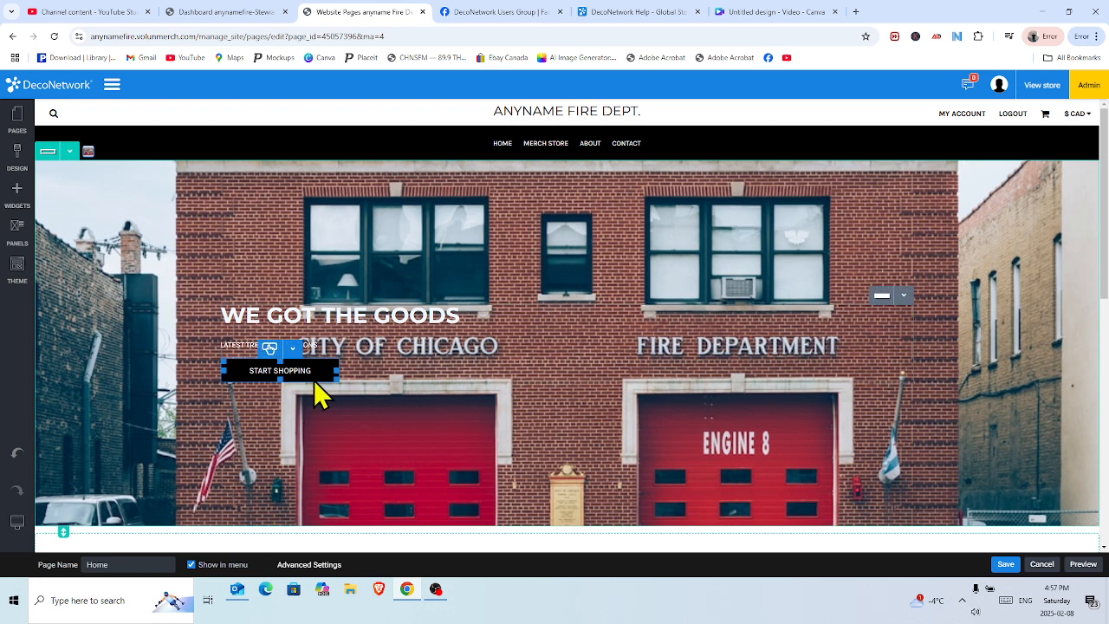
click(429, 315)
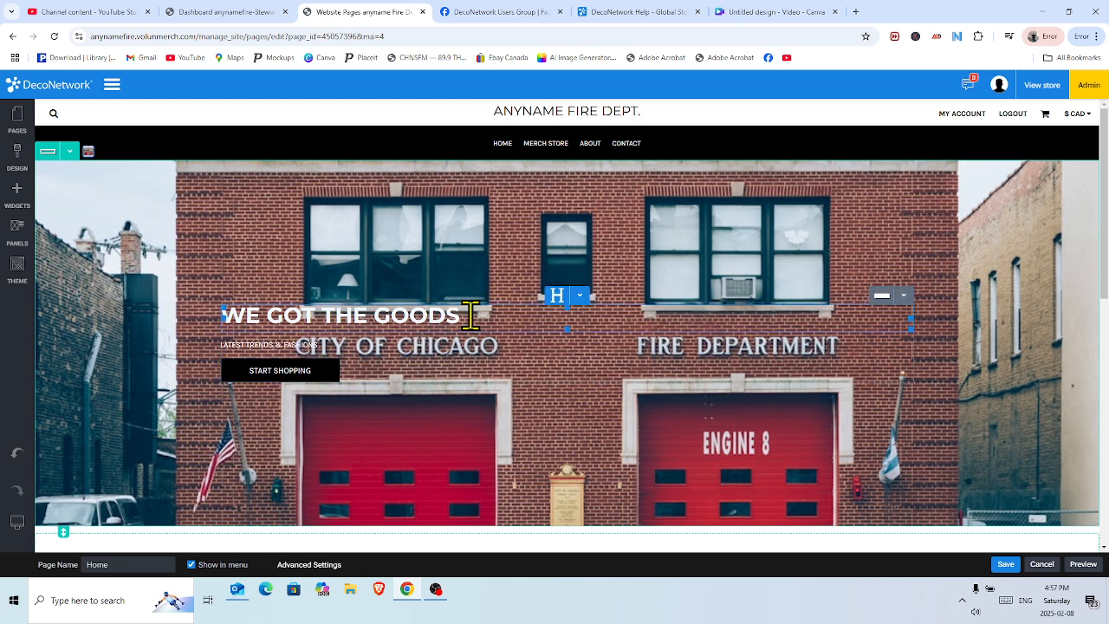
drag(469, 315, 447, 315)
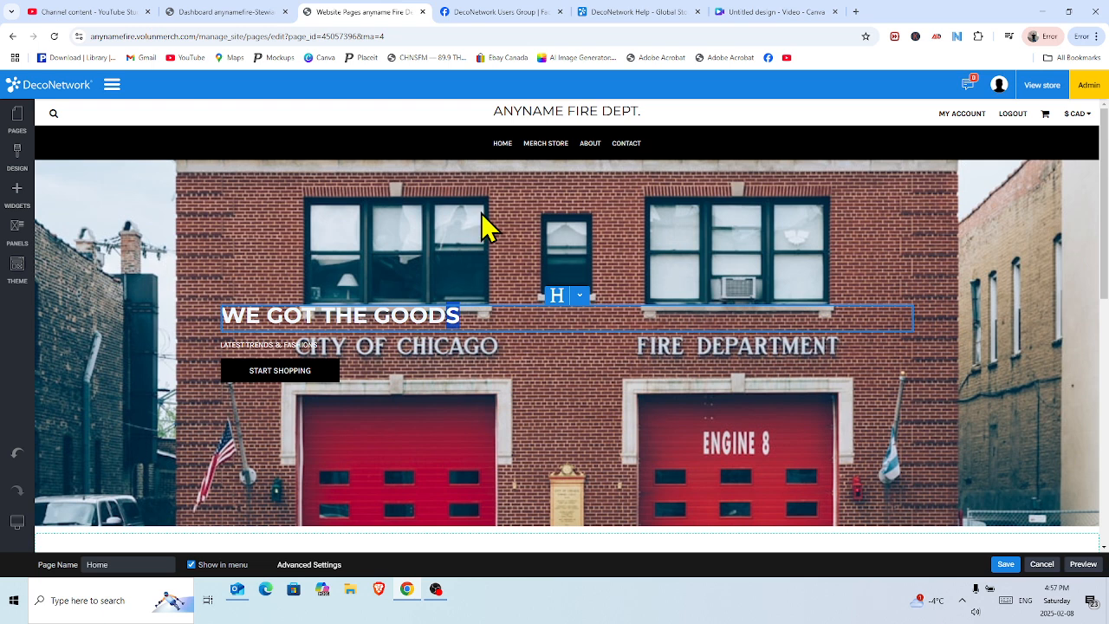
click(419, 99)
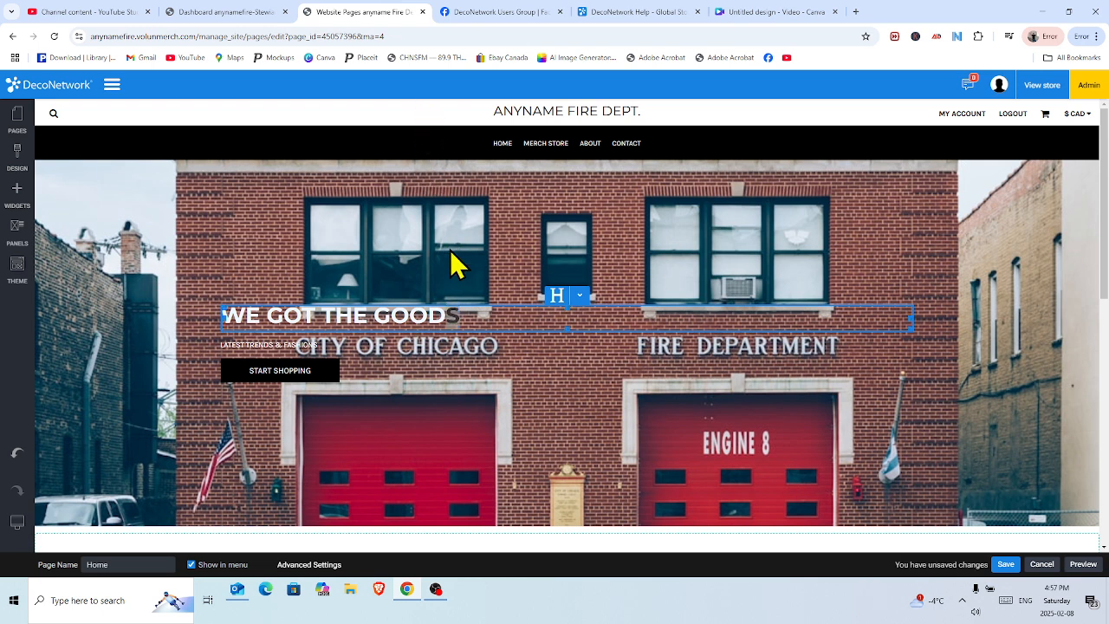
click(400, 124)
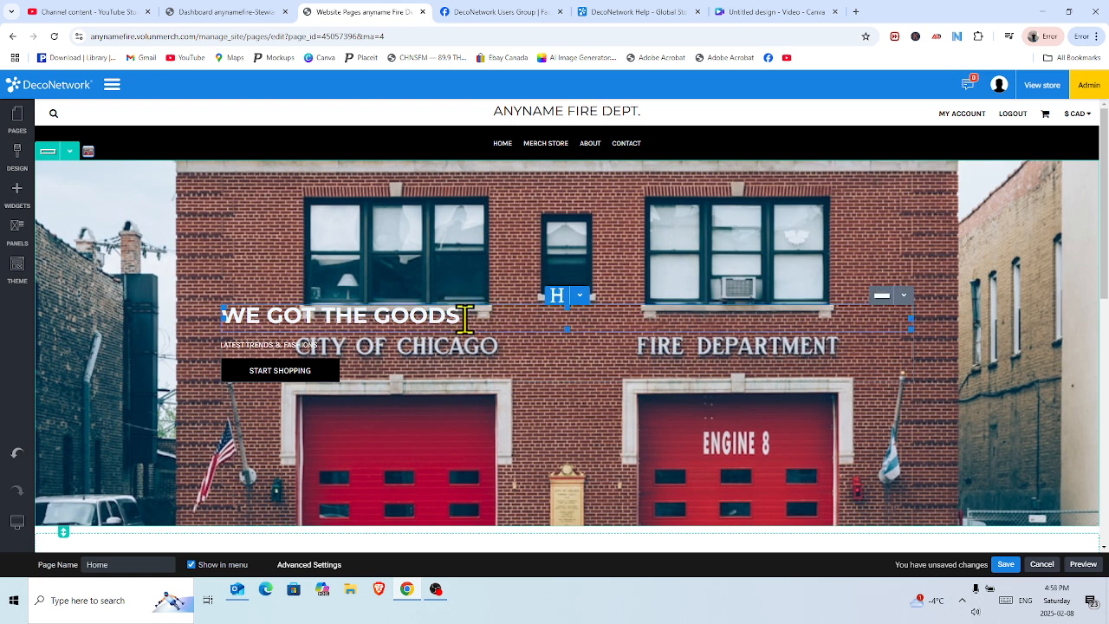
drag(462, 317, 220, 332)
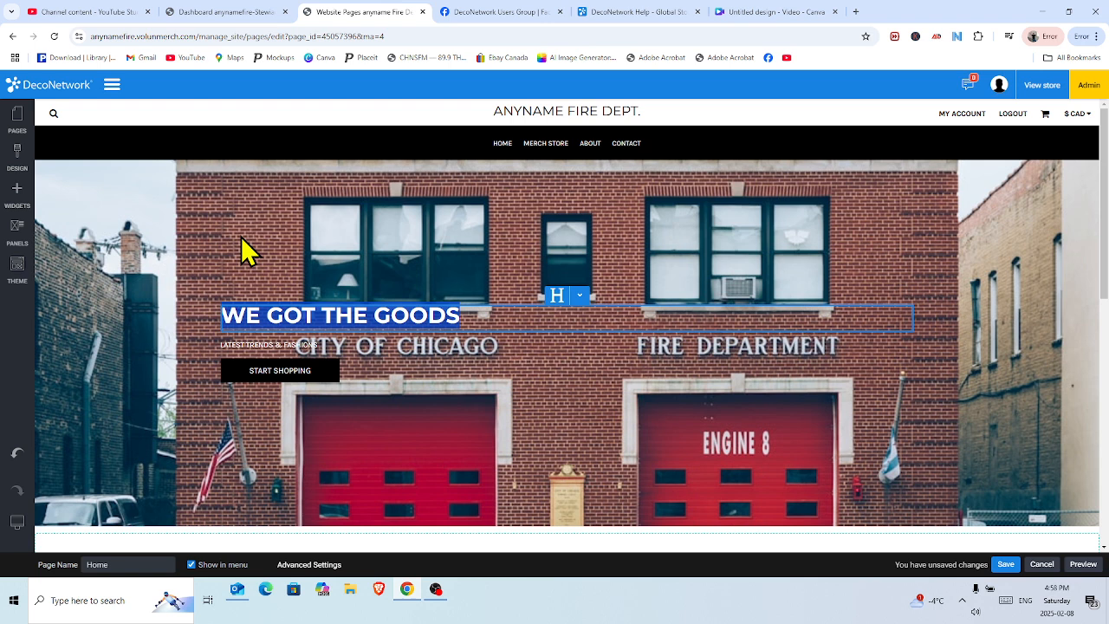
text(WELCOME TO A)
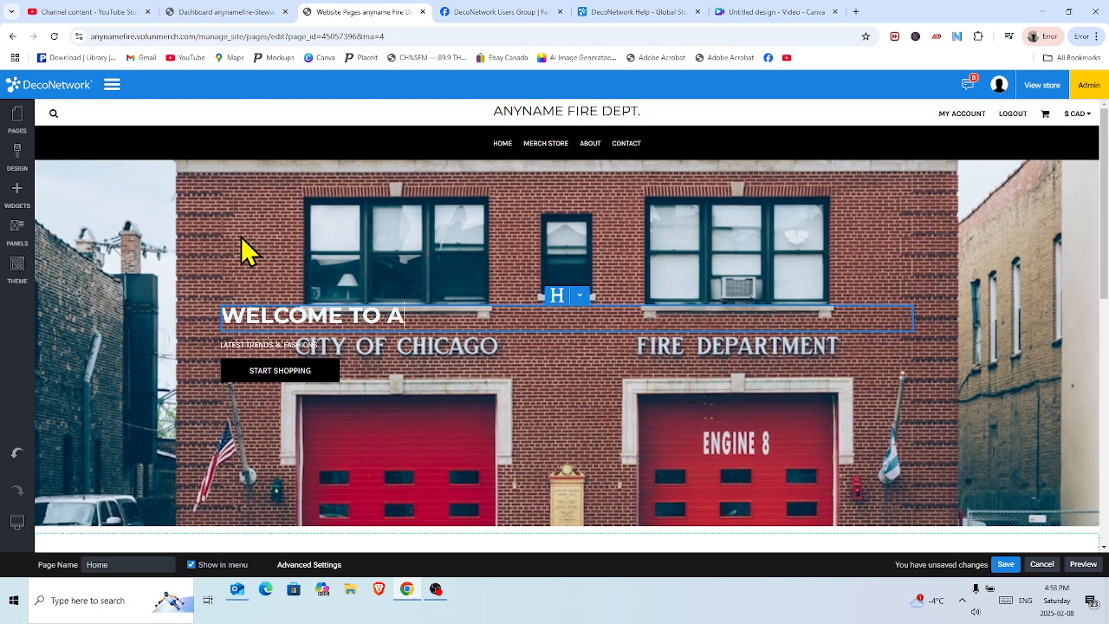
text(NYN)
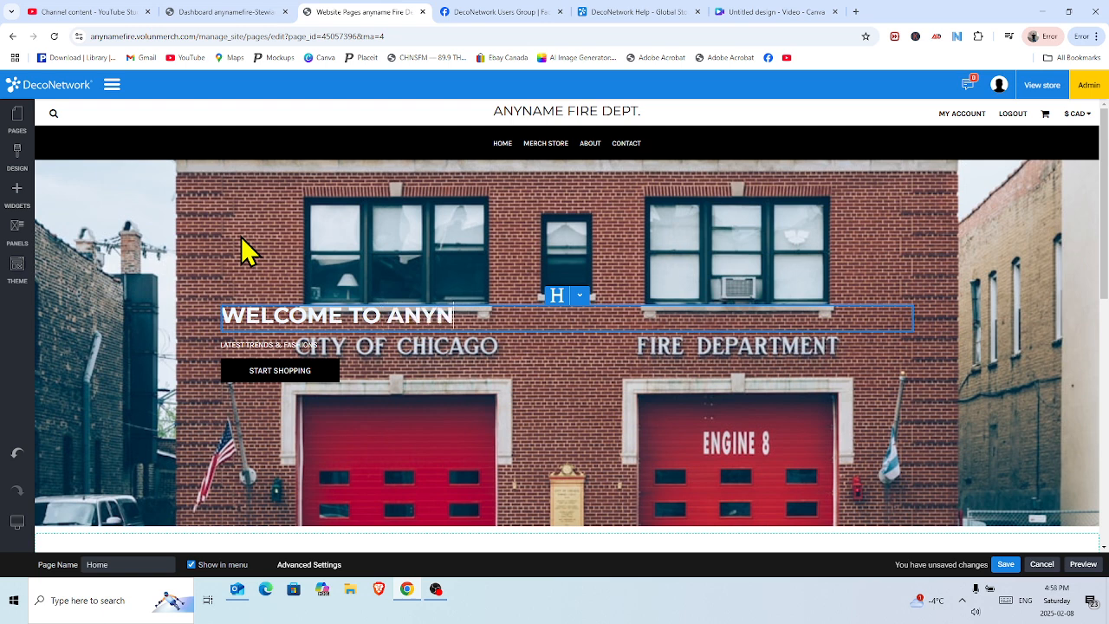
text(AME F)
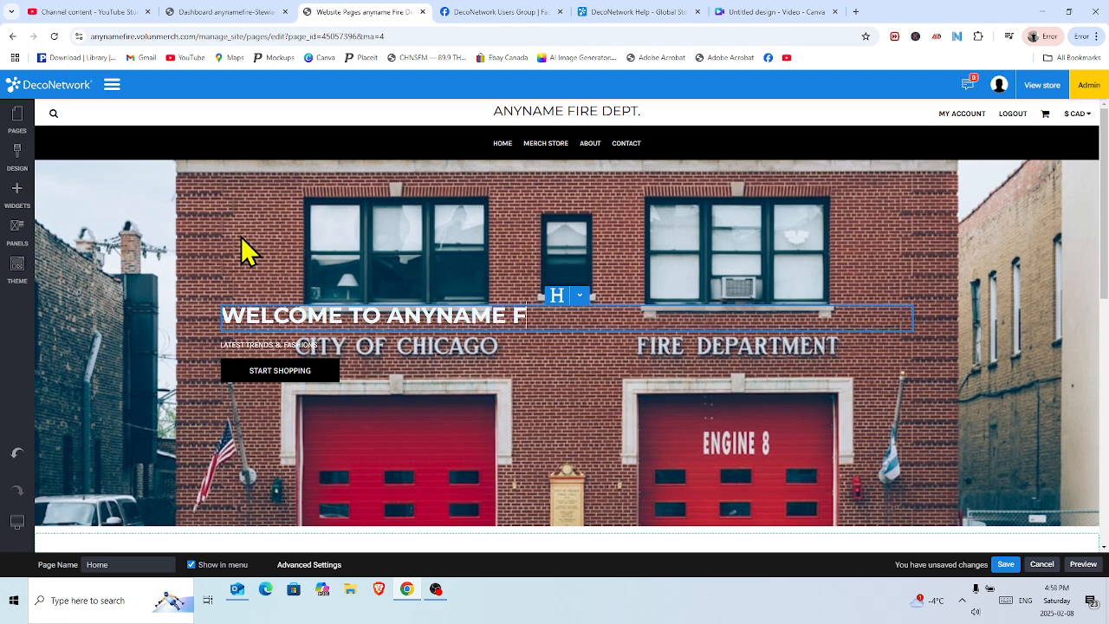
text(IRE)
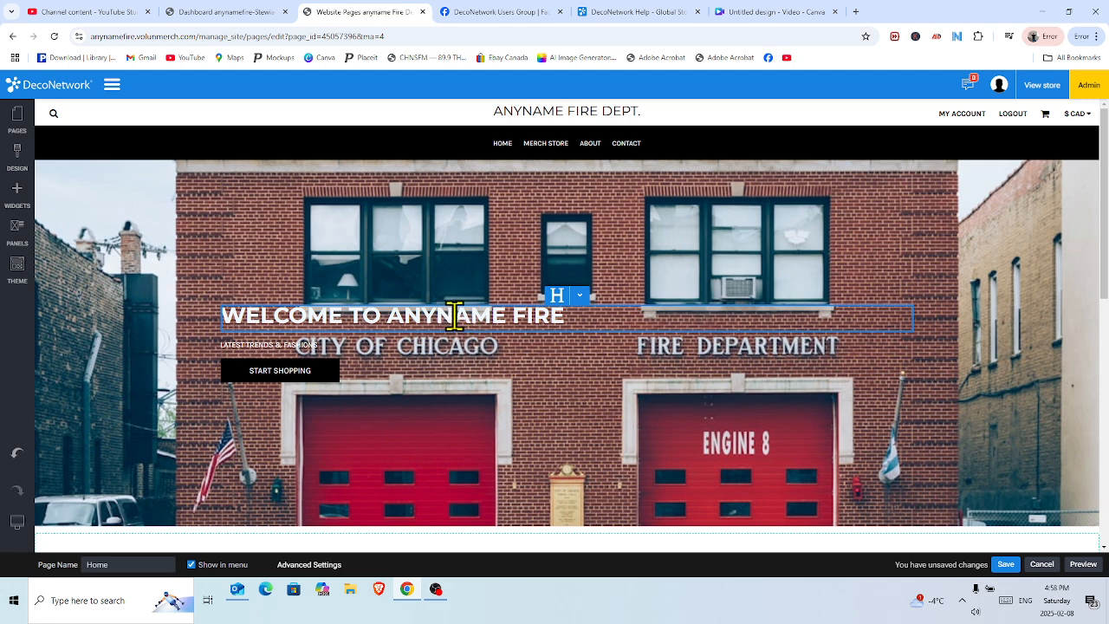
Center-align the top banner's welcome heading
click(582, 296)
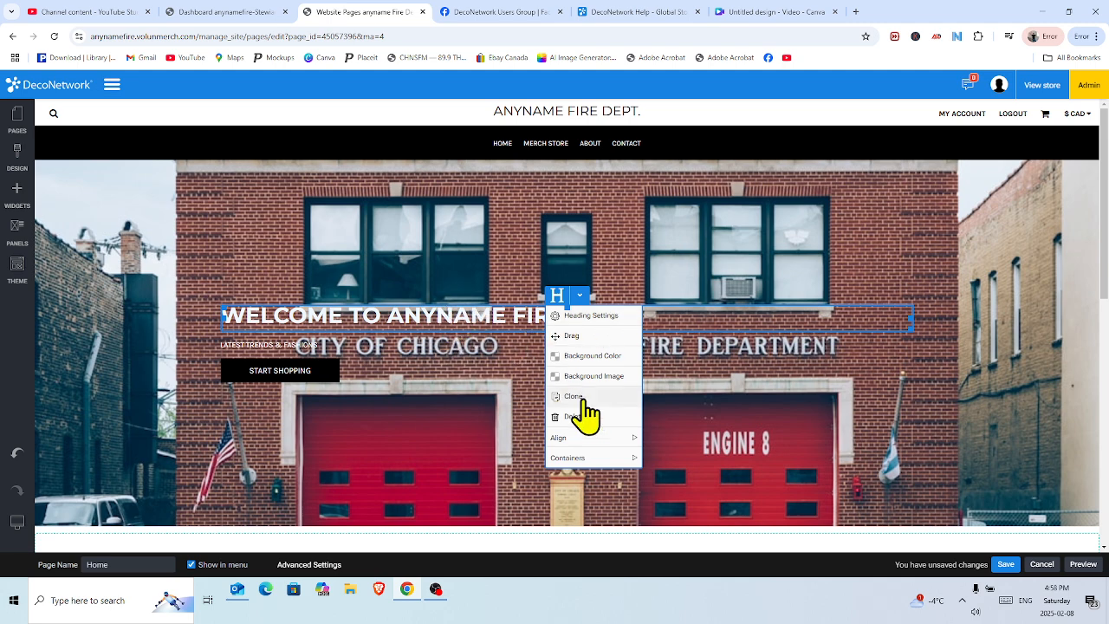
mouse_move(595, 442)
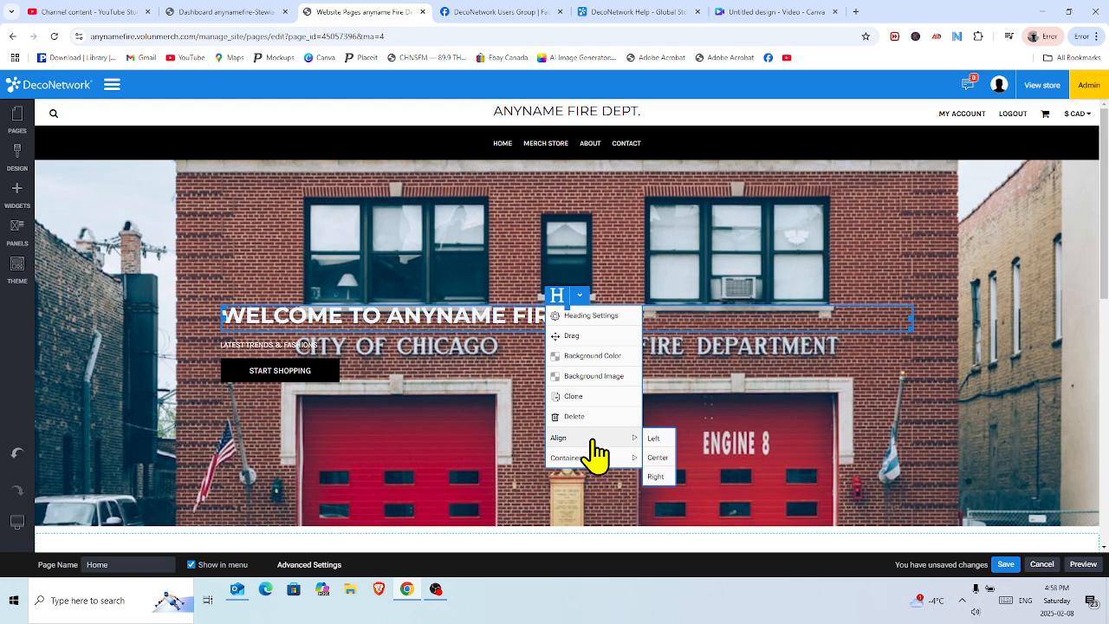
click(659, 459)
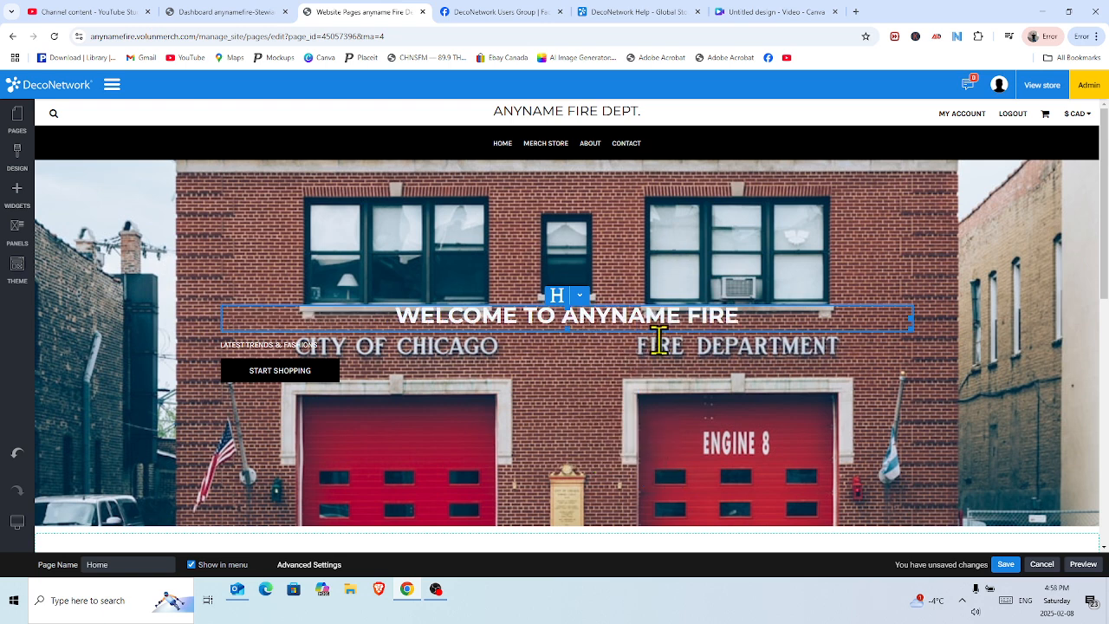
Open the welcome heading's design settings and set its text size to 40, keeping the Montserrat font
click(585, 299)
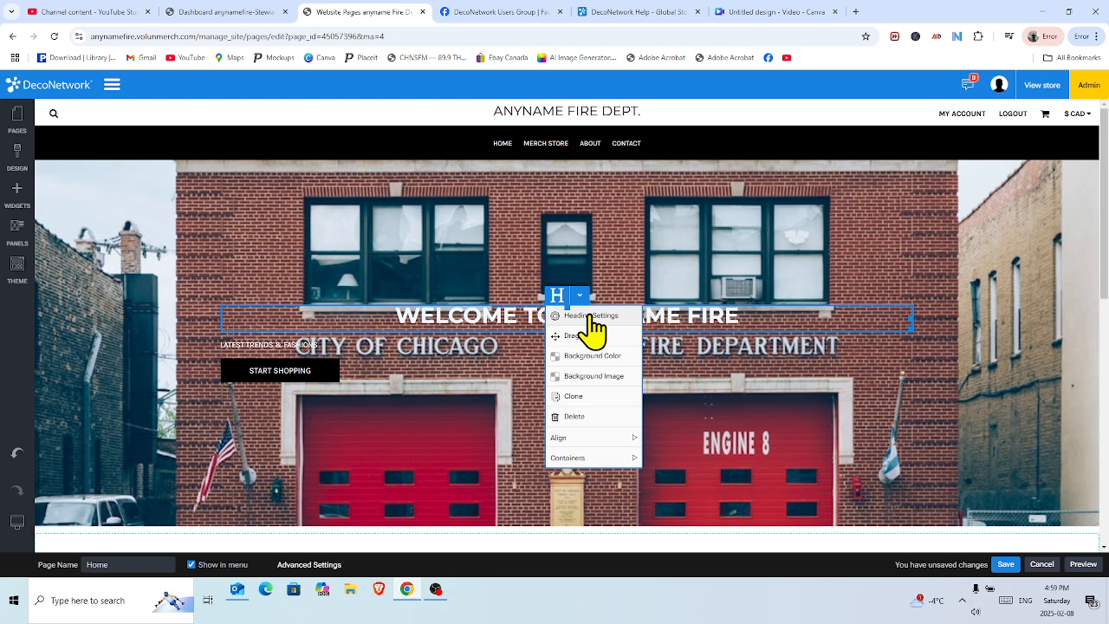
click(590, 317)
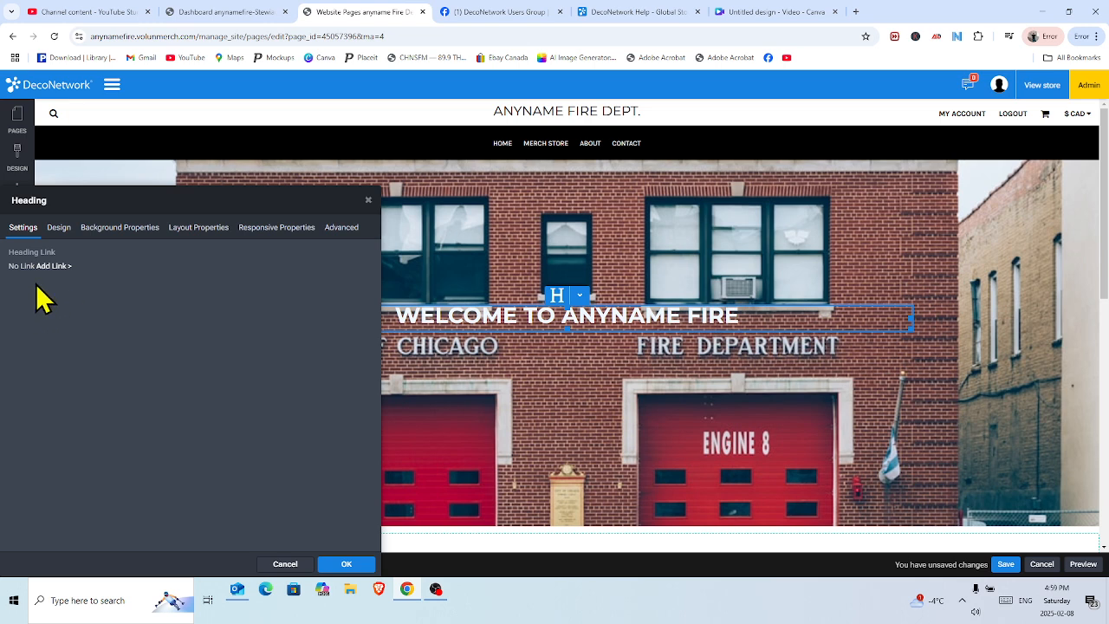
click(61, 229)
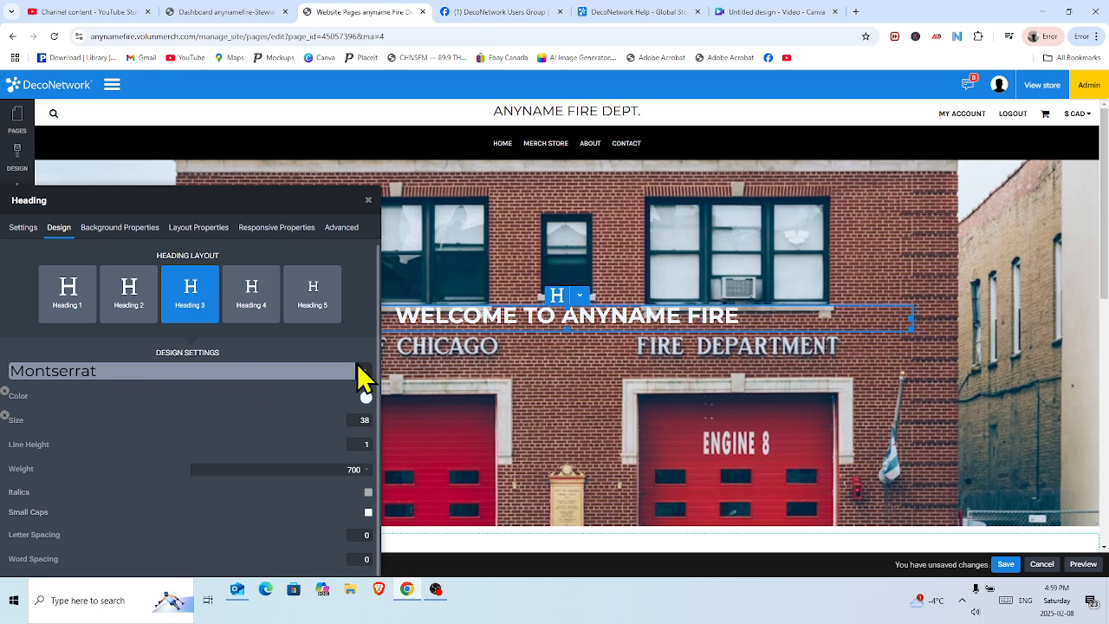
click(364, 381)
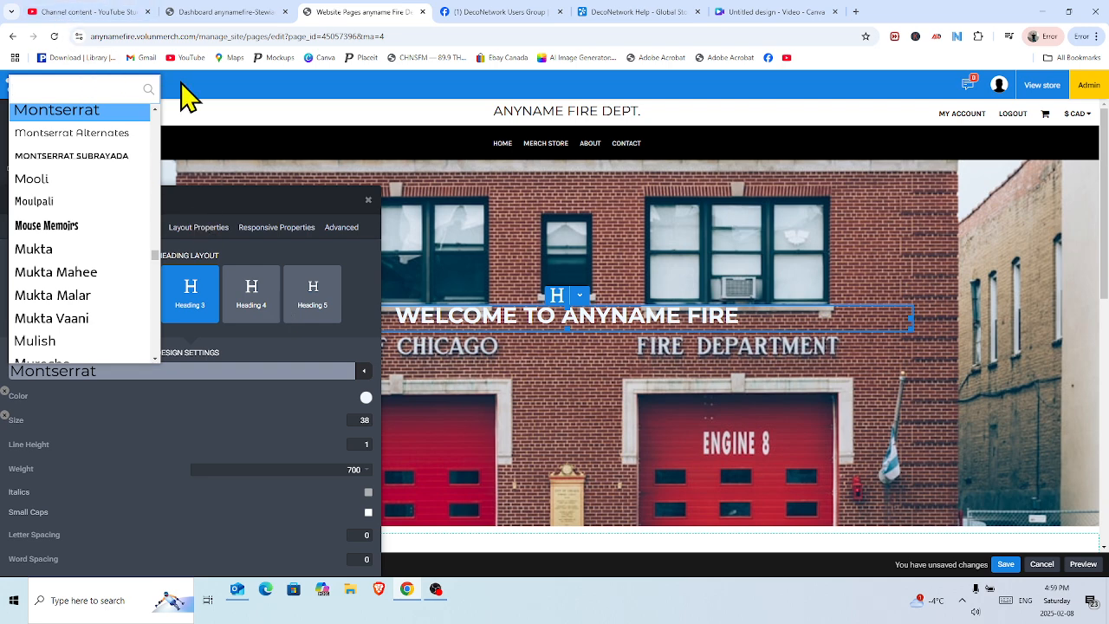
click(243, 109)
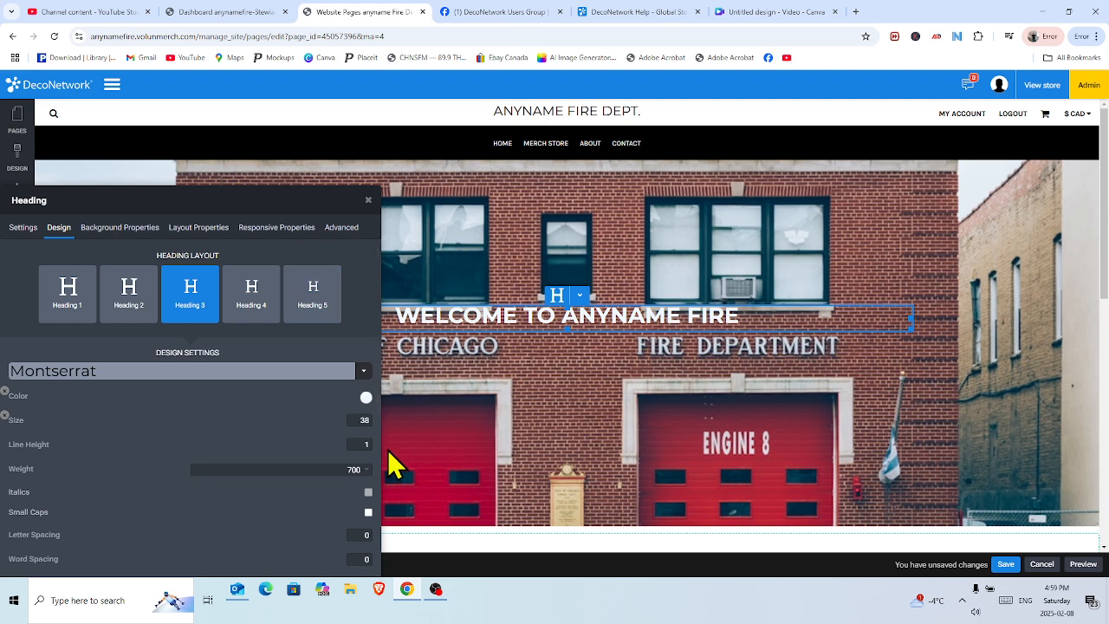
mouse_move(130, 420)
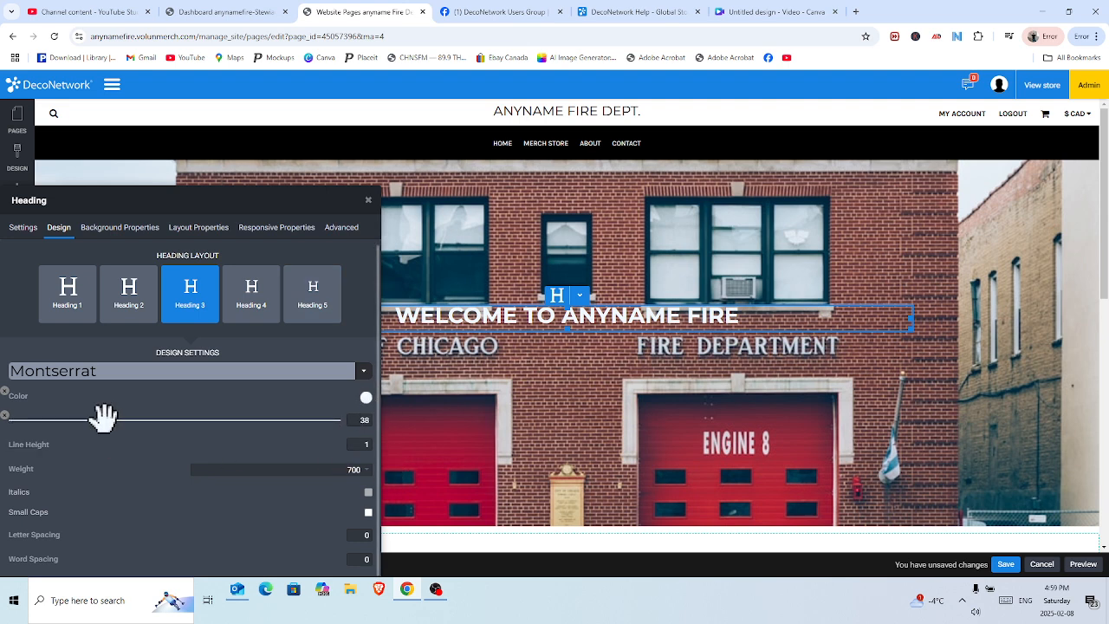
mouse_move(102, 418)
mouse_down()
mouse_move(134, 413)
mouse_move(111, 415)
mouse_up()
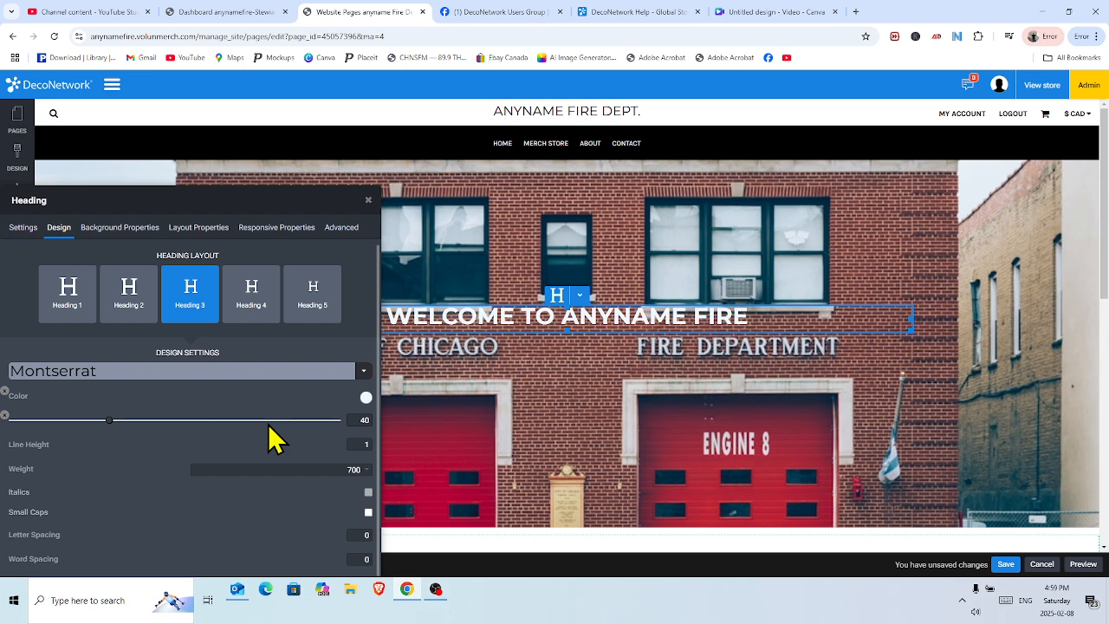
Set the welcome heading's text color to Black from the W3C palette
click(366, 399)
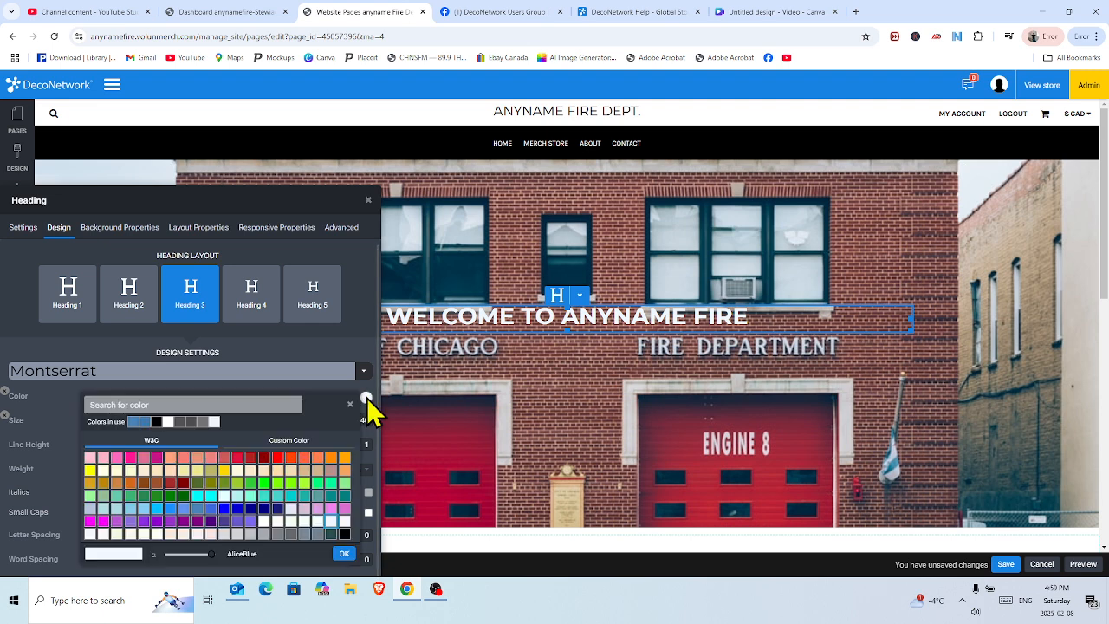
click(238, 459)
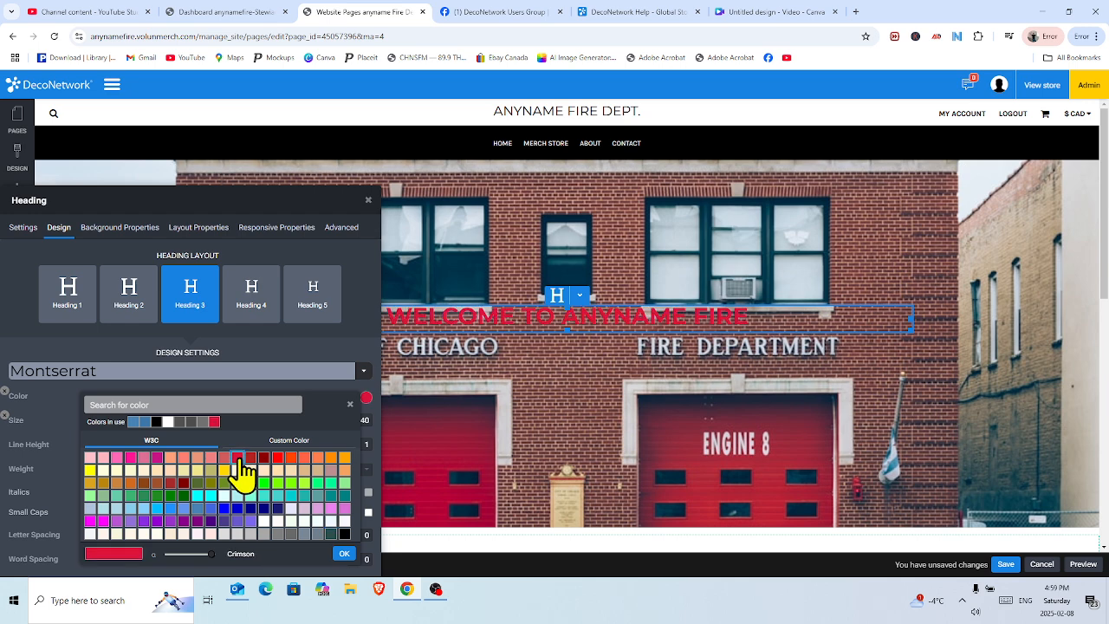
click(345, 534)
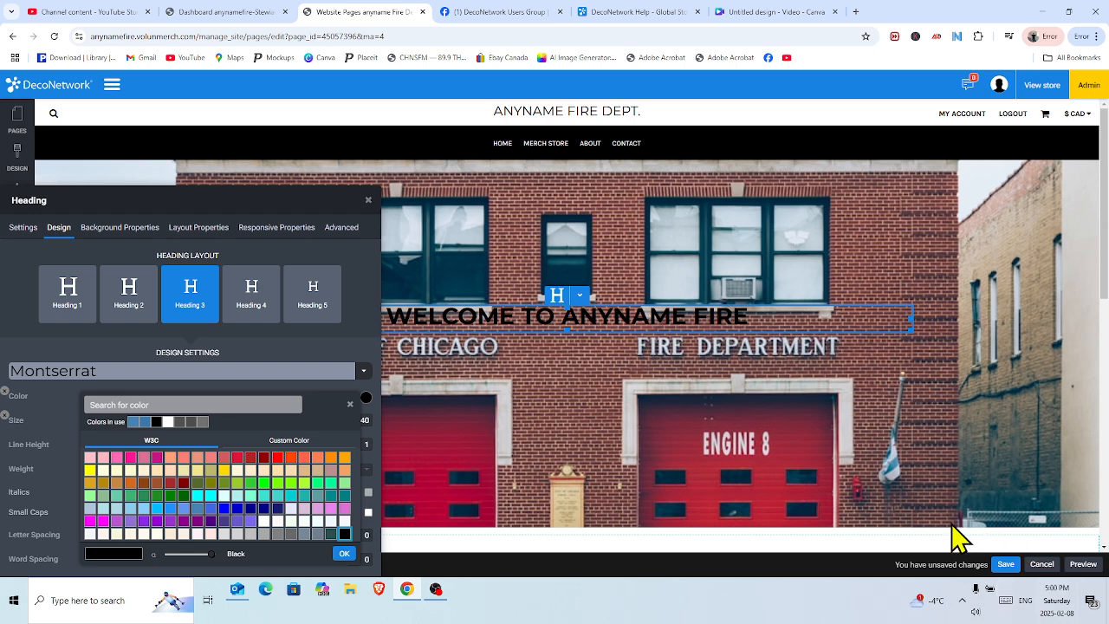
Save the Home page, publish the website, and close the heading settings
click(1007, 564)
click(1007, 564)
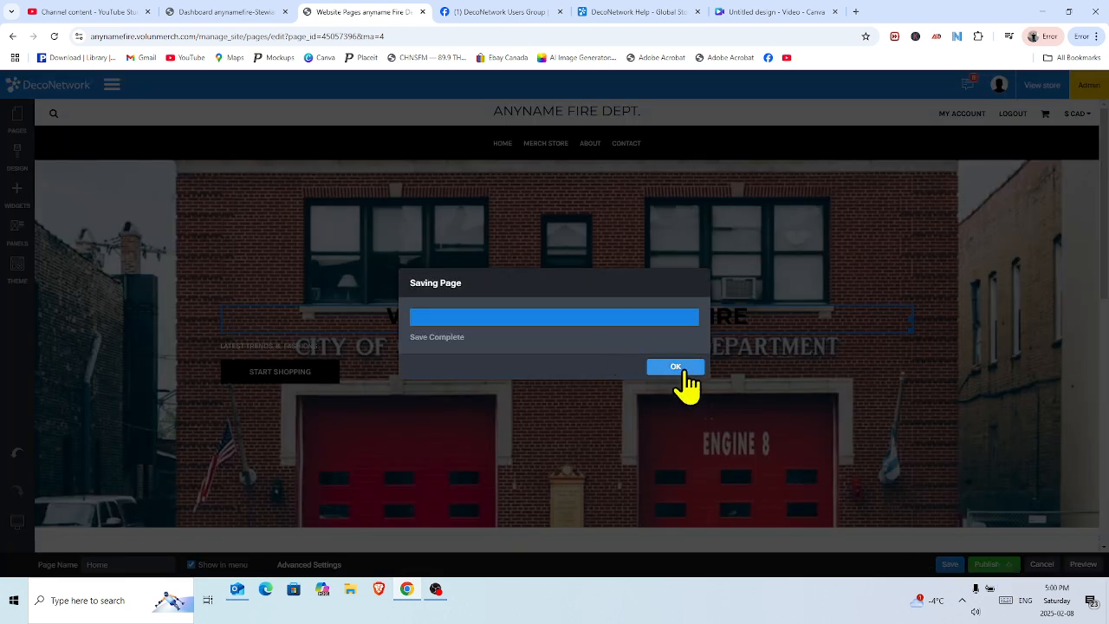
click(683, 371)
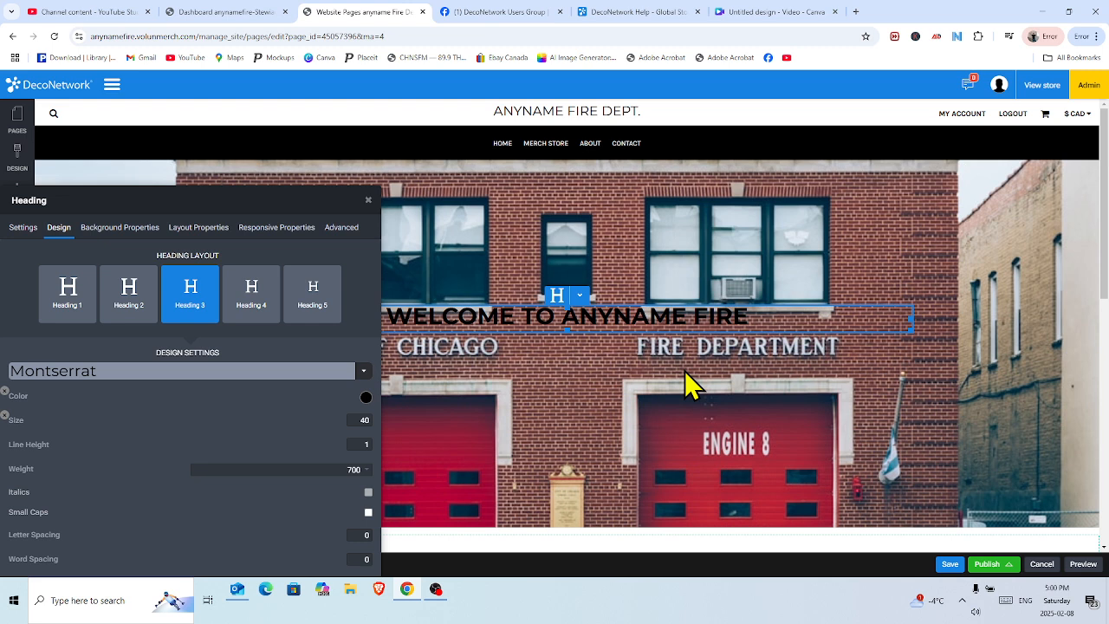
click(988, 565)
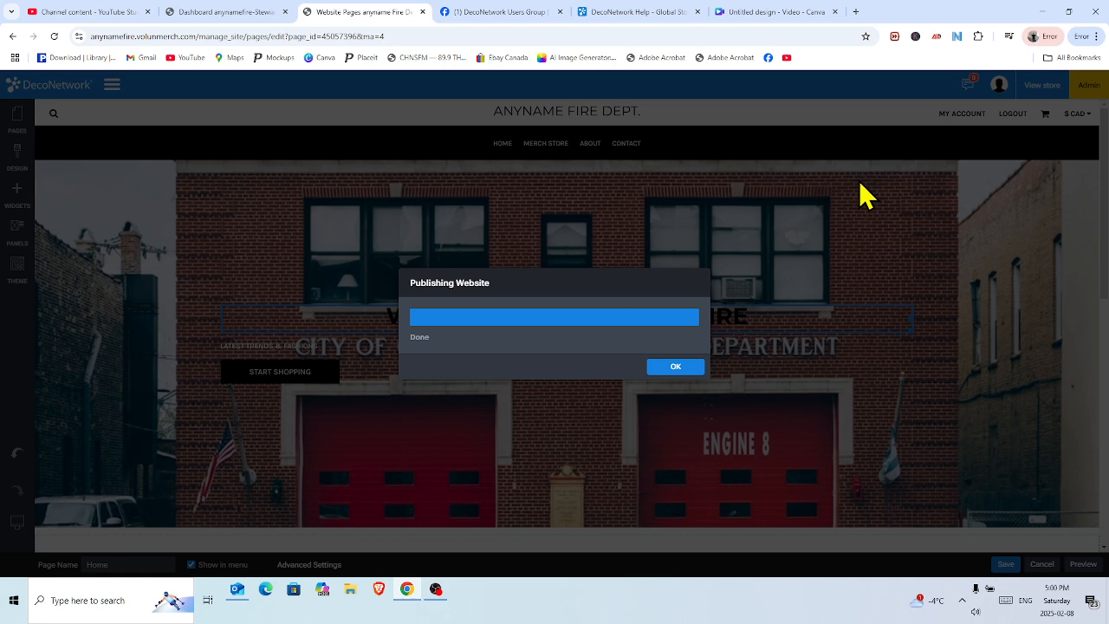
click(674, 370)
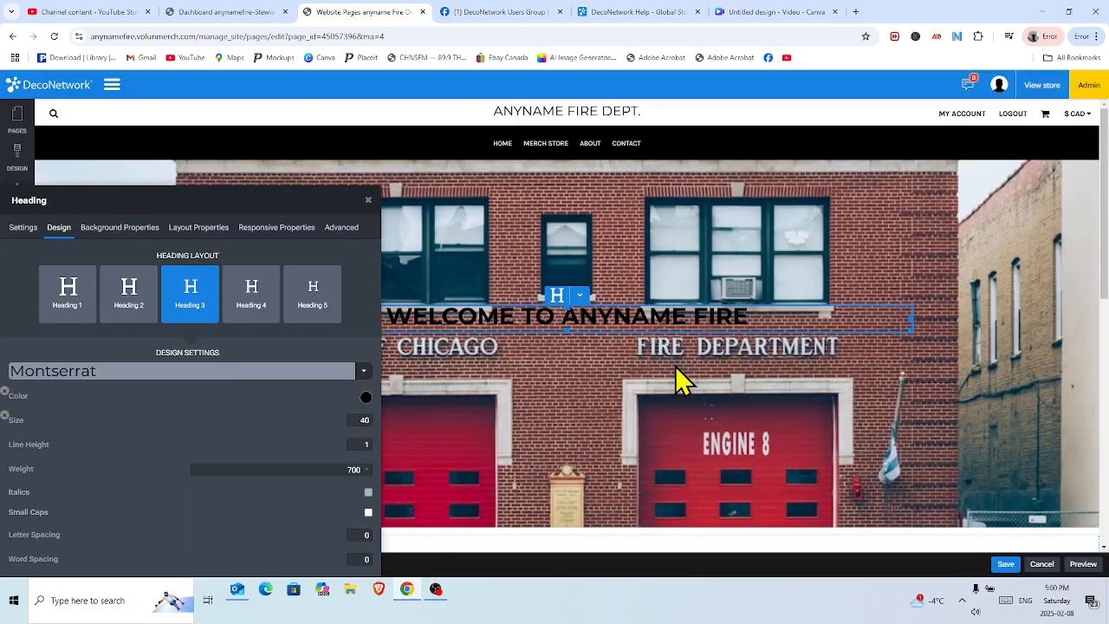
click(369, 201)
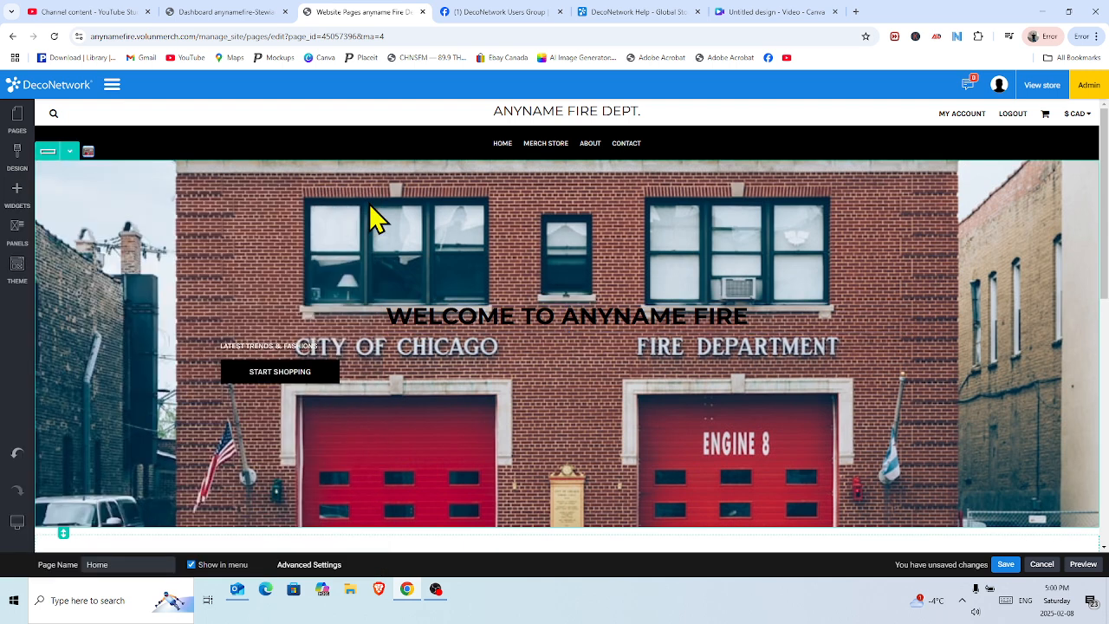
Delete the "LATEST TRENDS & FASHIONS" text beneath the top banner's heading
click(325, 340)
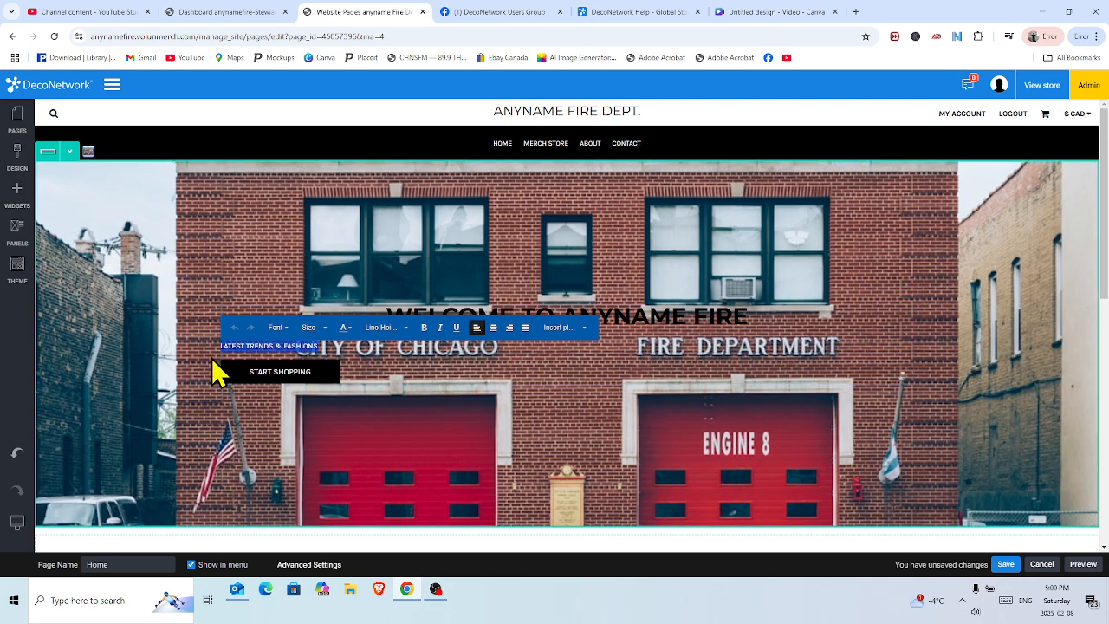
key(BackSpace)
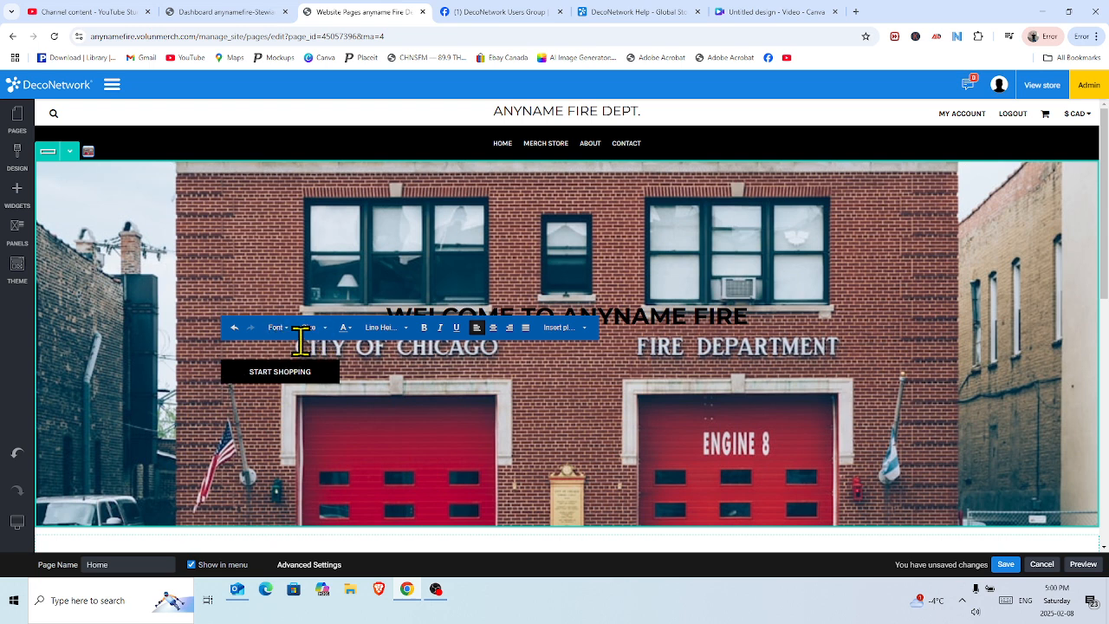
Center-align the "START SHOPPING" button beneath the welcome heading in the top banner
click(334, 377)
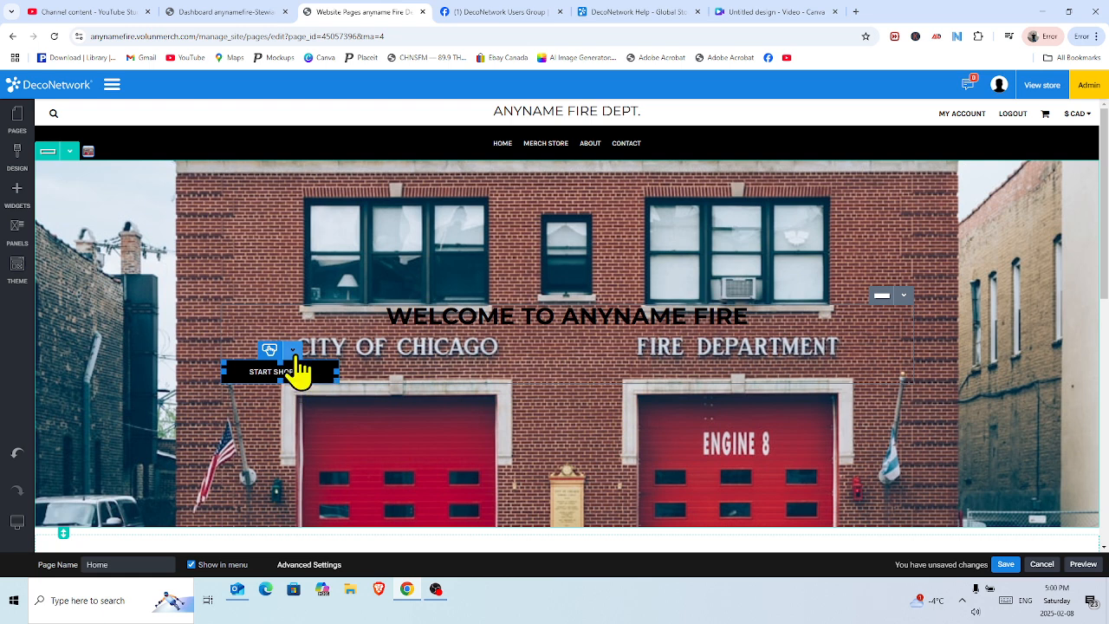
click(294, 351)
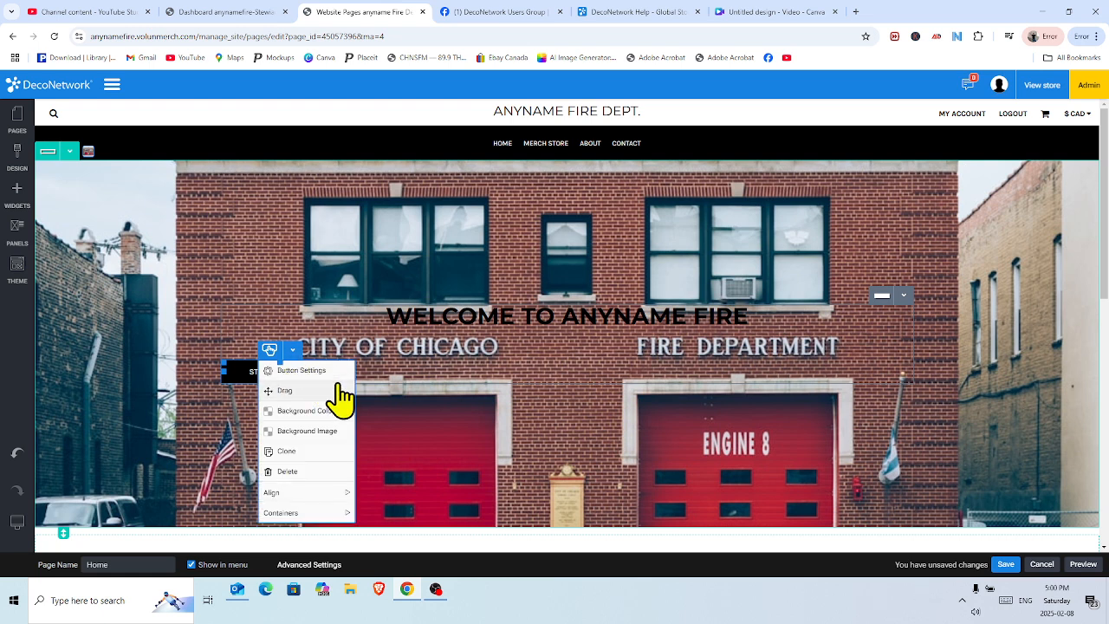
mouse_move(330, 492)
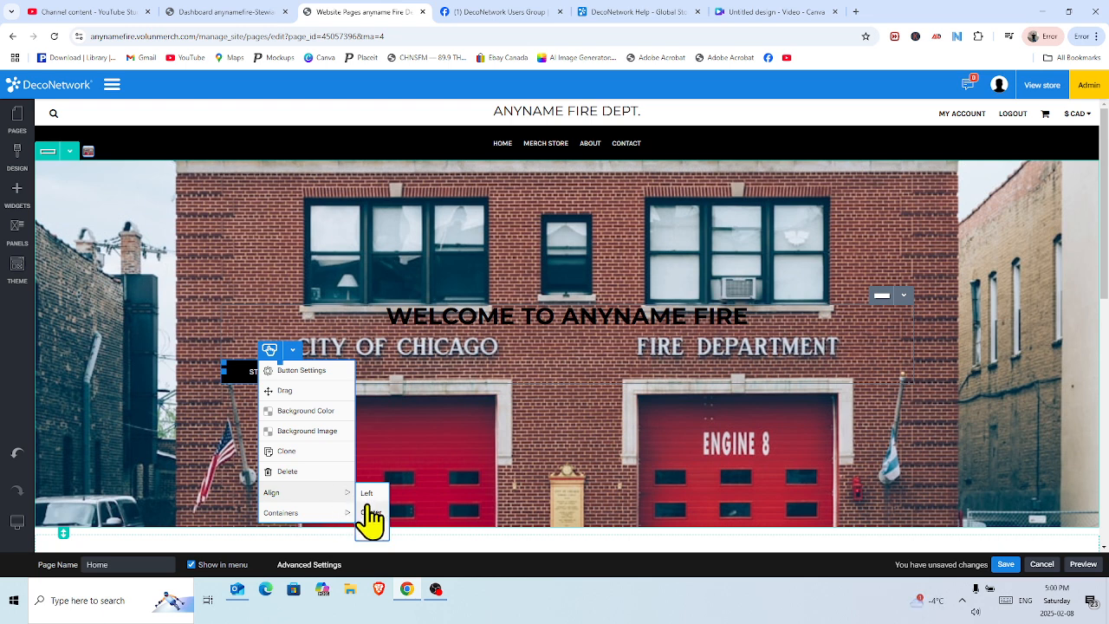
click(371, 513)
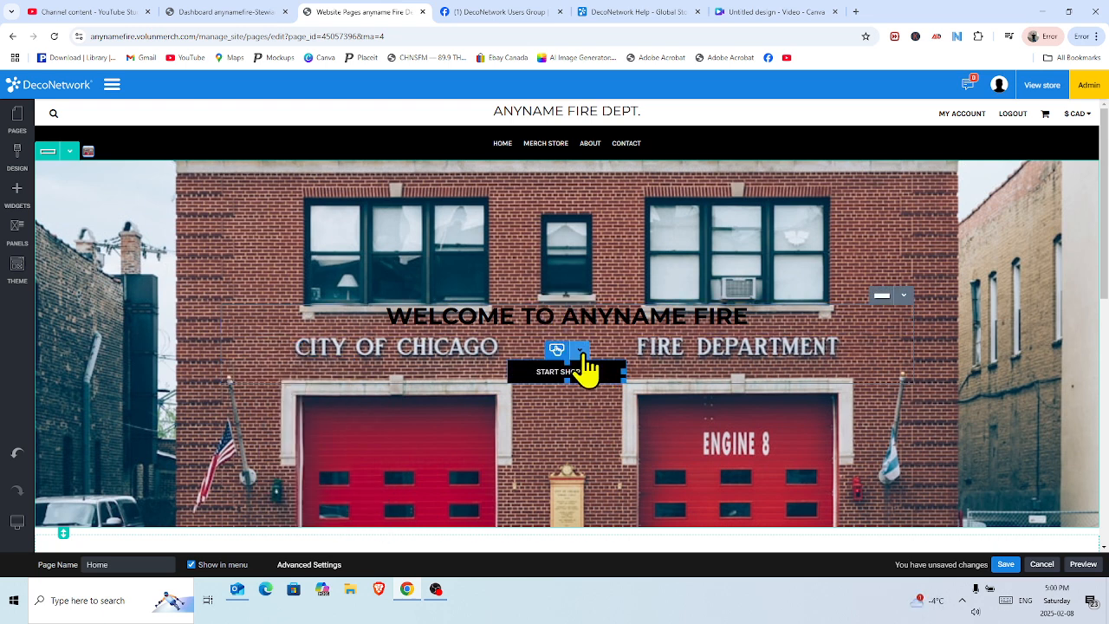
Change the top banner button's text to "Visit Our Merch Store" and open its design settings
click(580, 350)
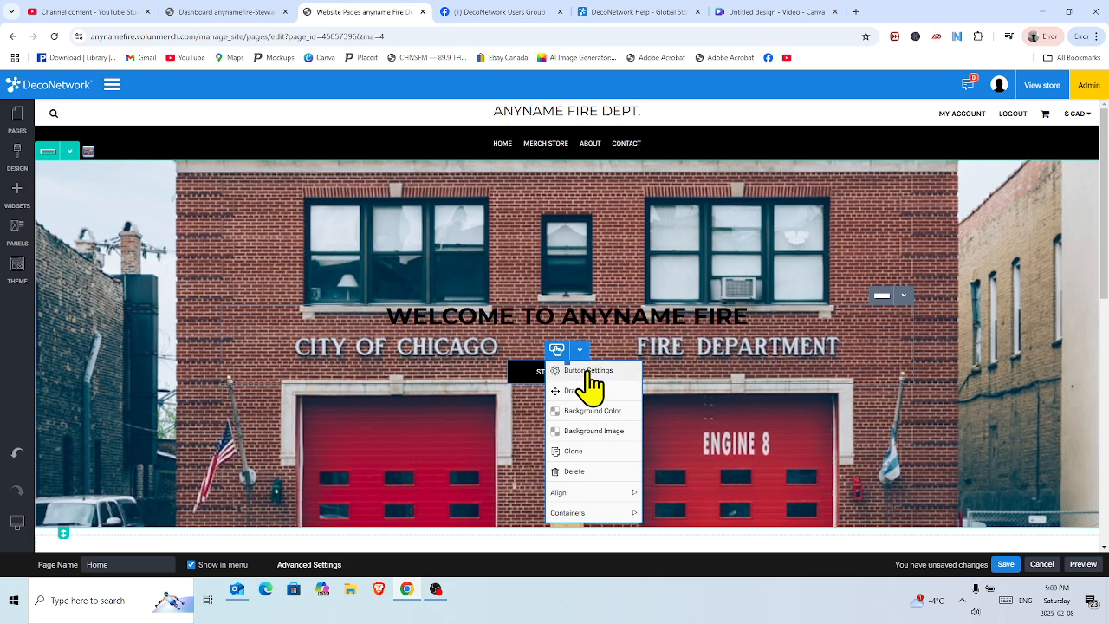
click(589, 371)
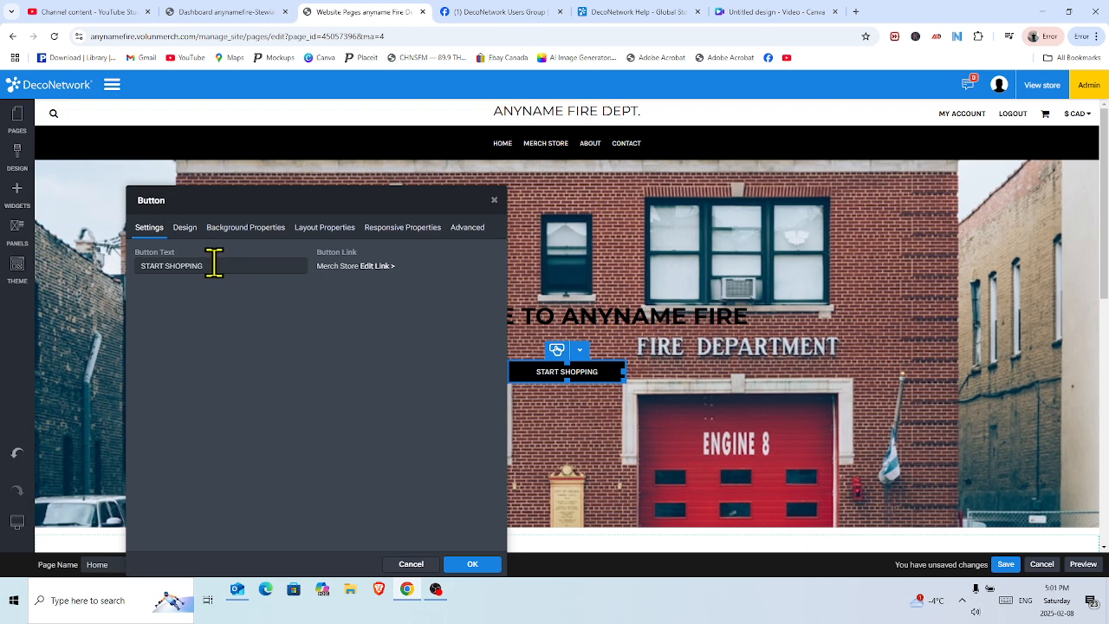
drag(214, 264, 125, 273)
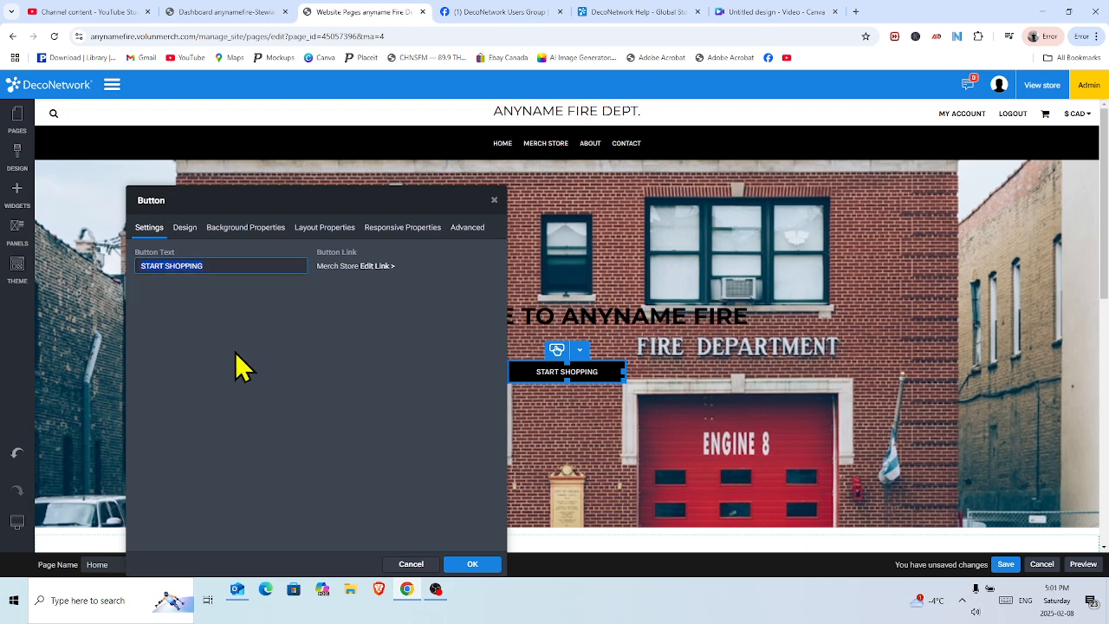
text(Vi)
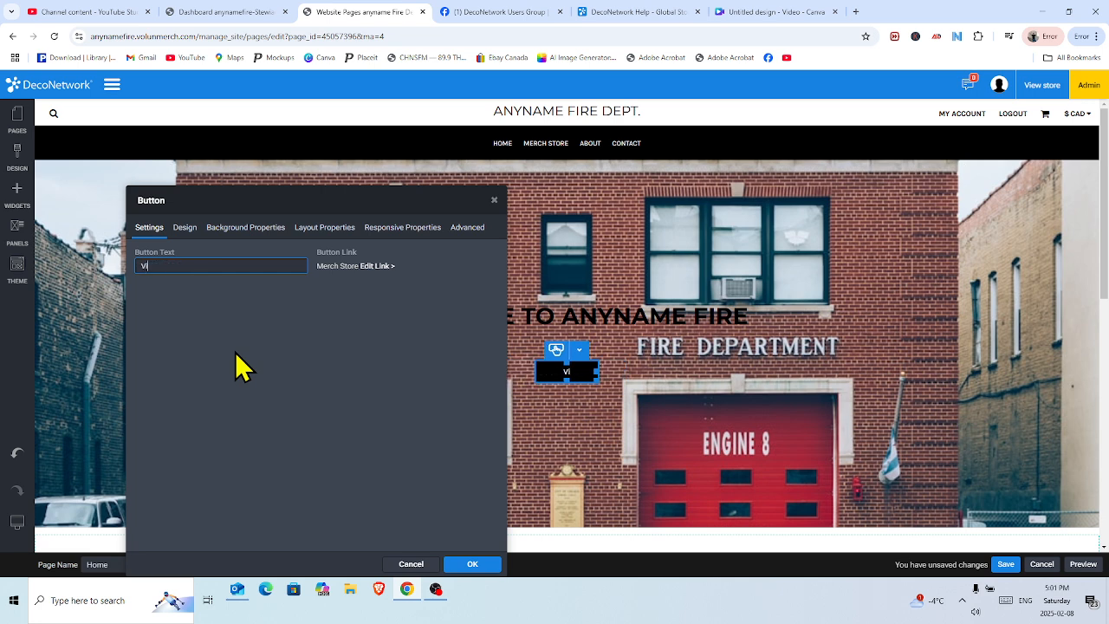
text(sit Our)
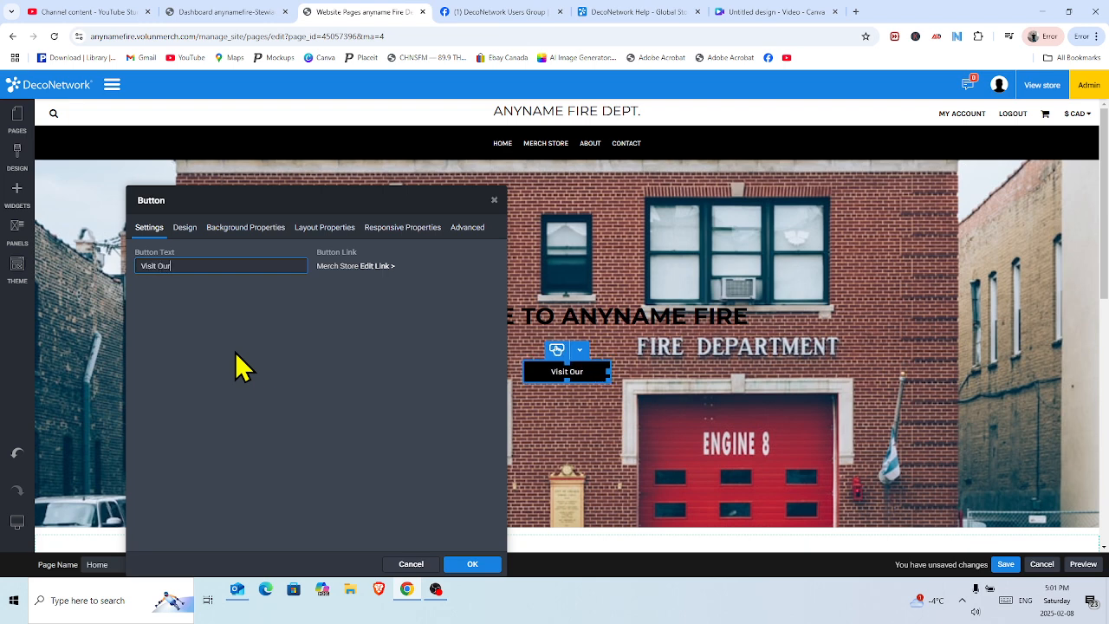
text( Me)
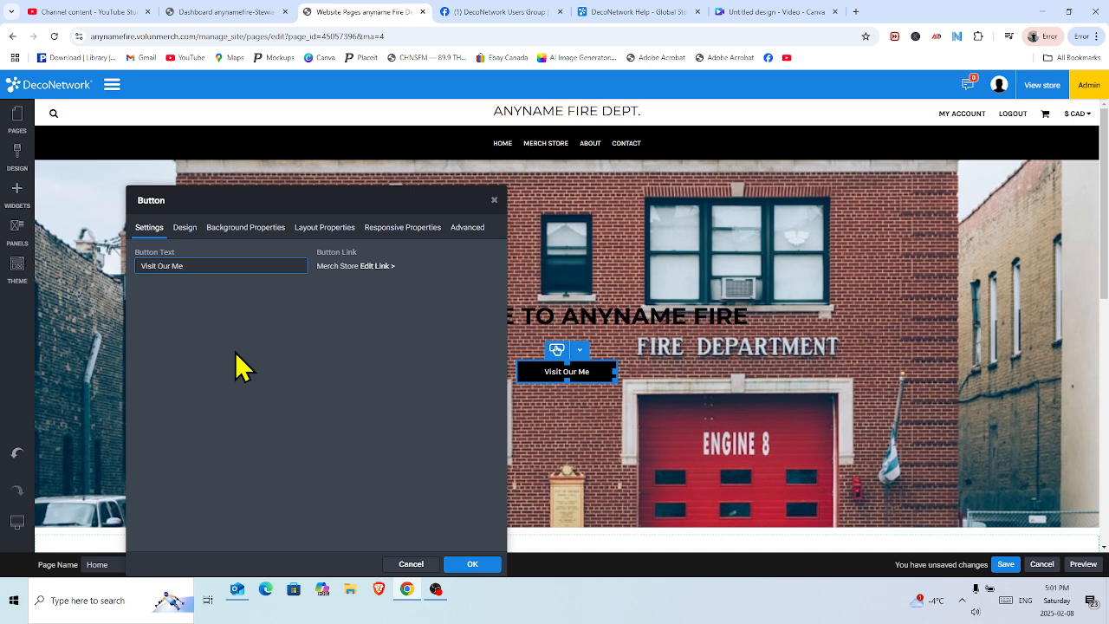
text(rch Store)
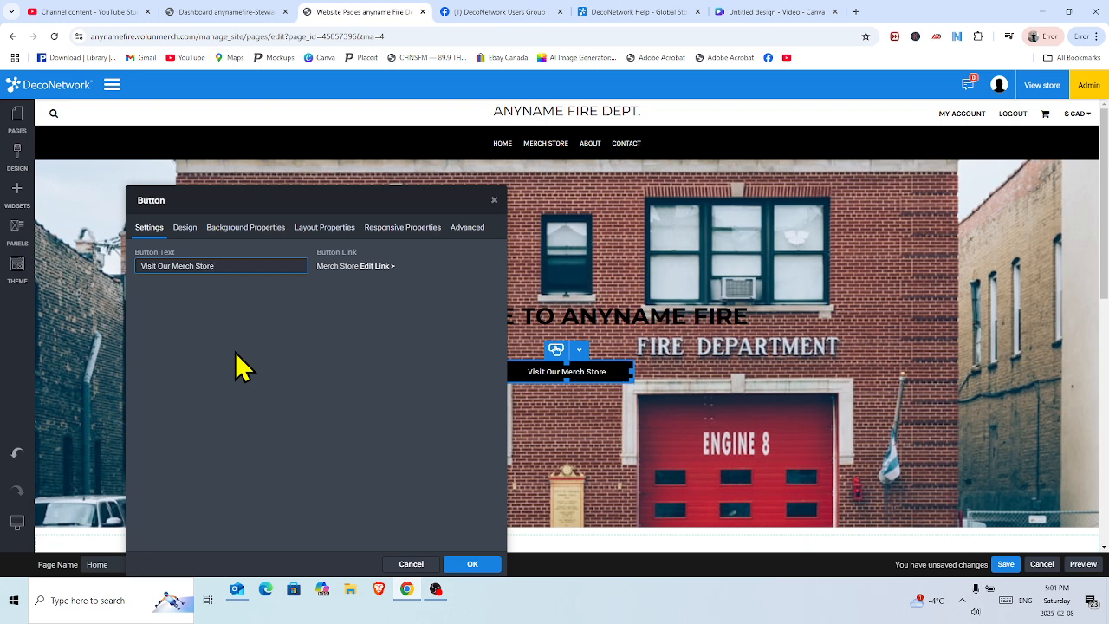
click(185, 231)
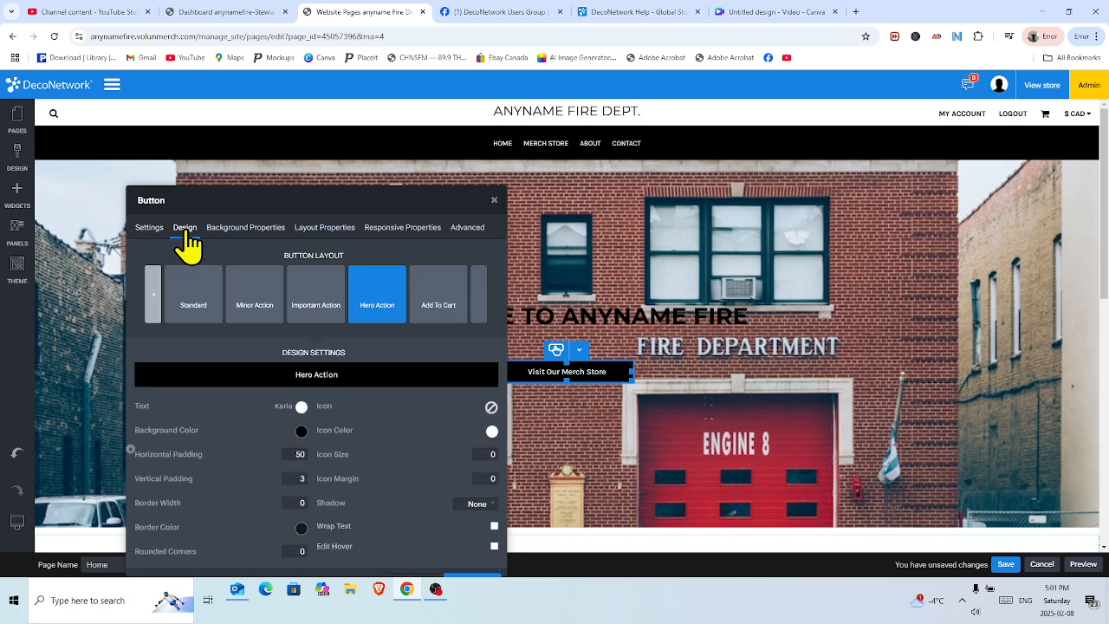
click(147, 234)
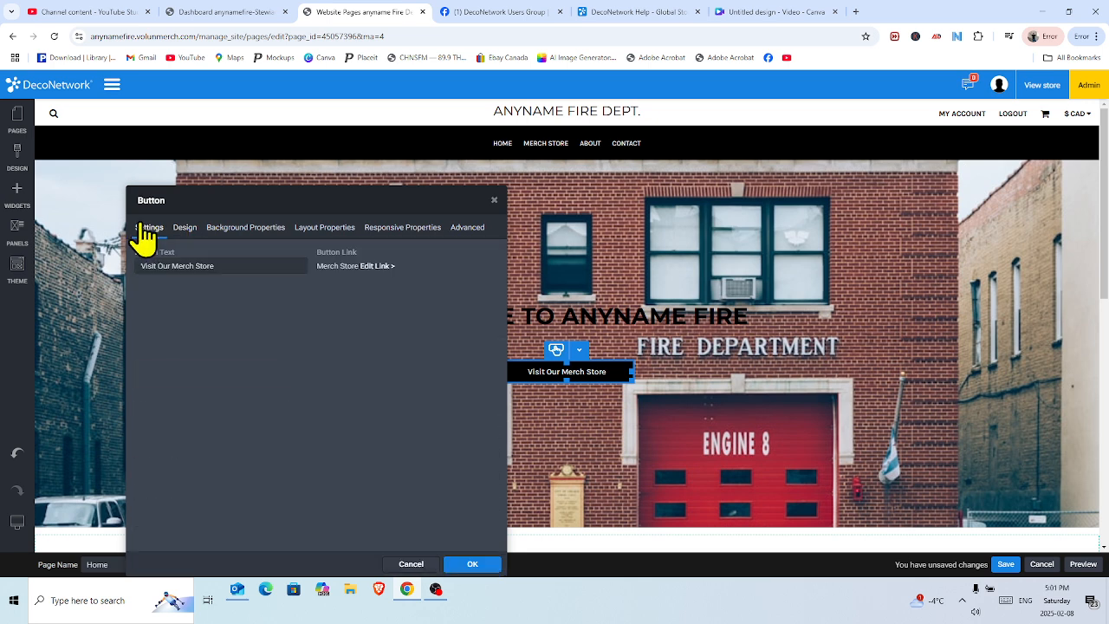
click(184, 230)
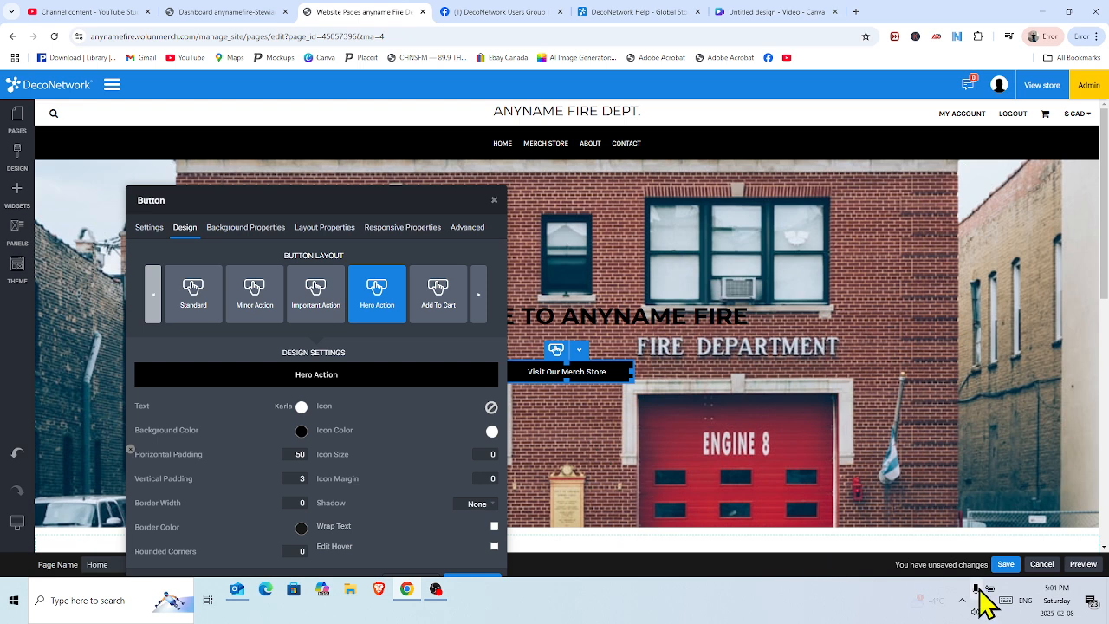
Save the Home page and publish the website, closing the banner button's settings
click(1007, 565)
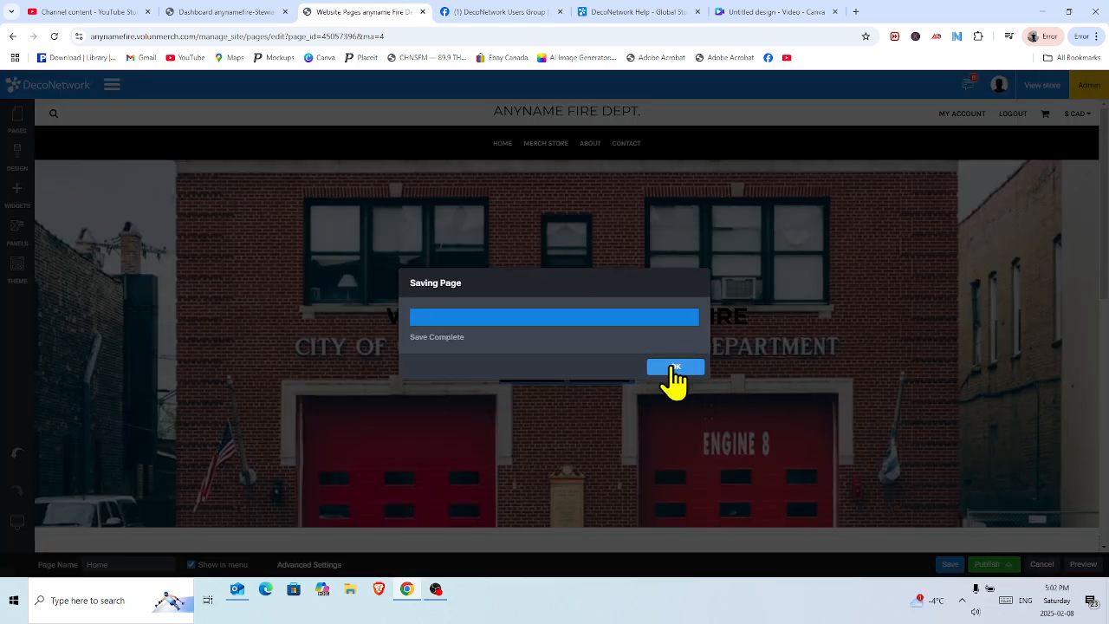
click(675, 369)
click(993, 567)
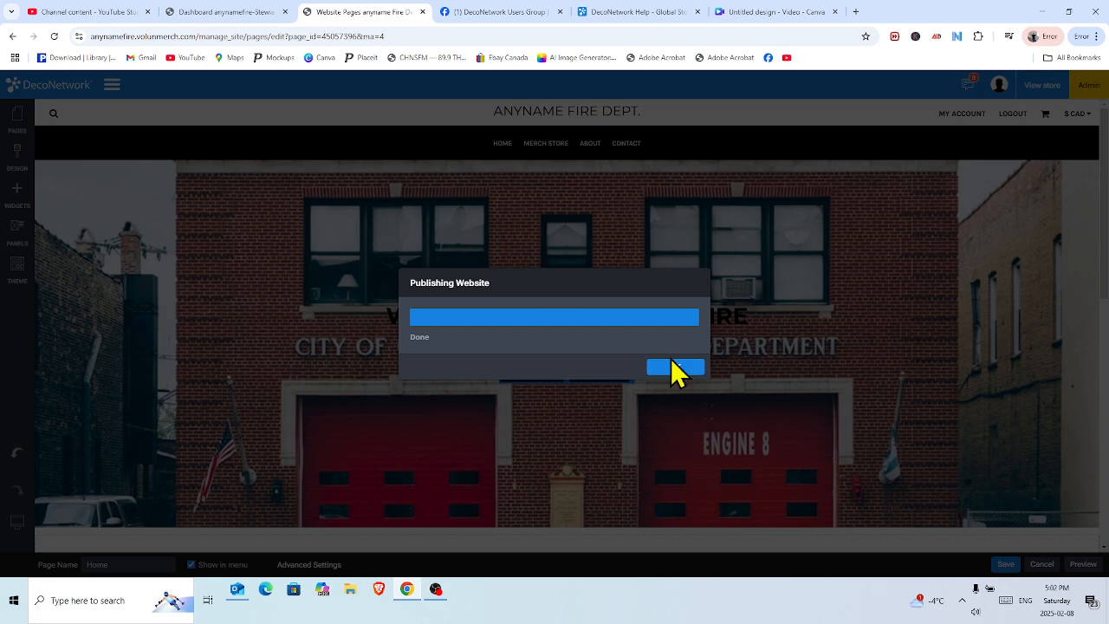
click(674, 369)
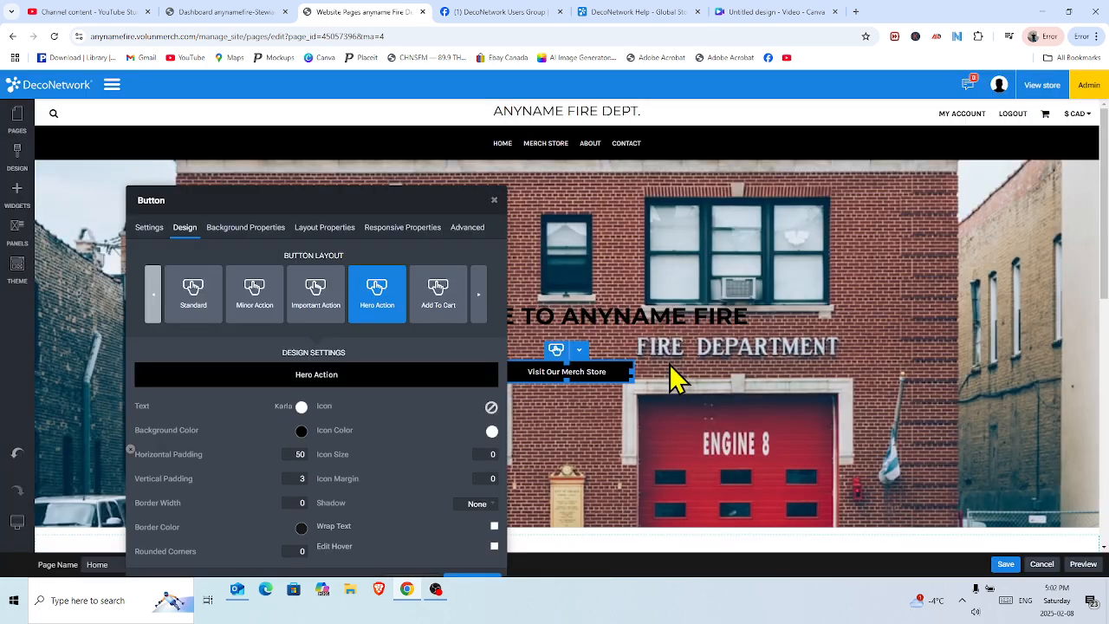
click(494, 200)
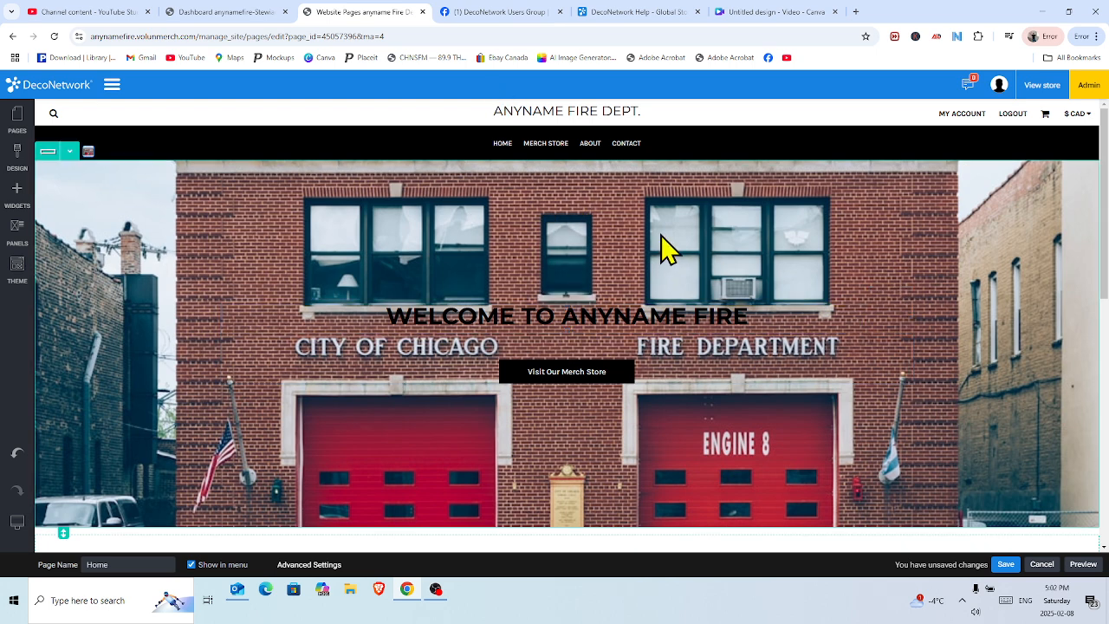
Examine the alignment options, text, link and design settings of the "Check them out" button in the fire truck banner
drag(1106, 212, 1101, 379)
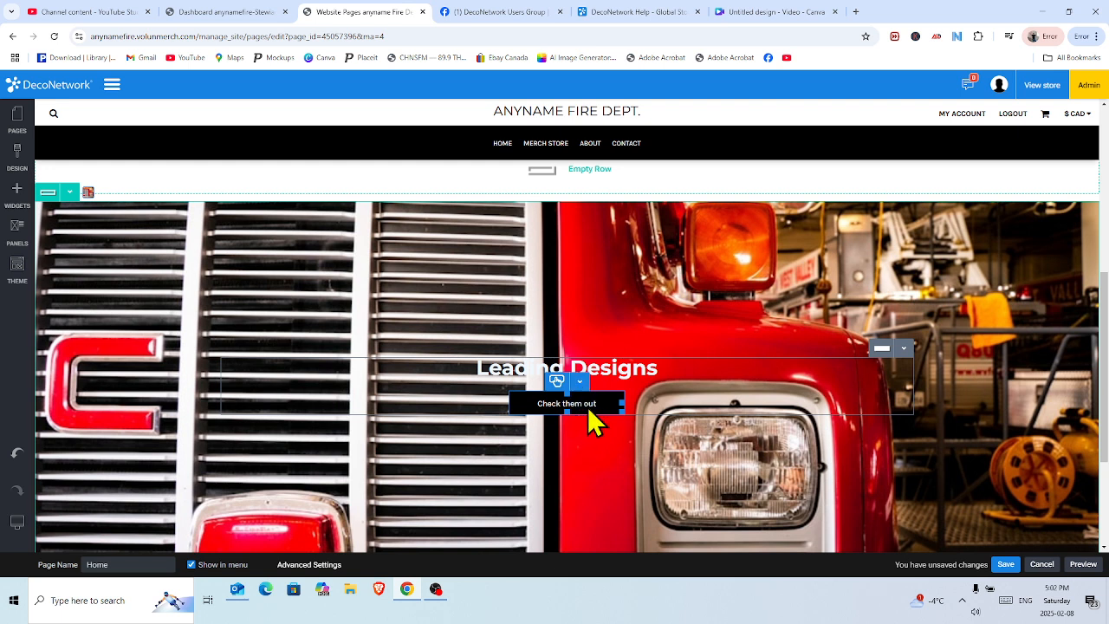
click(578, 383)
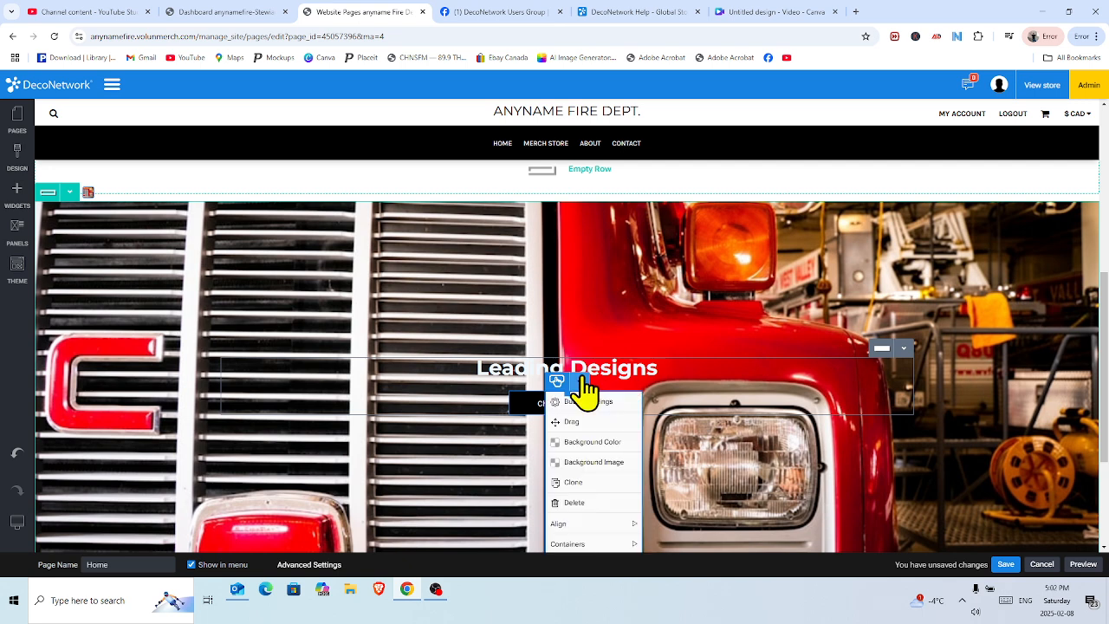
click(579, 382)
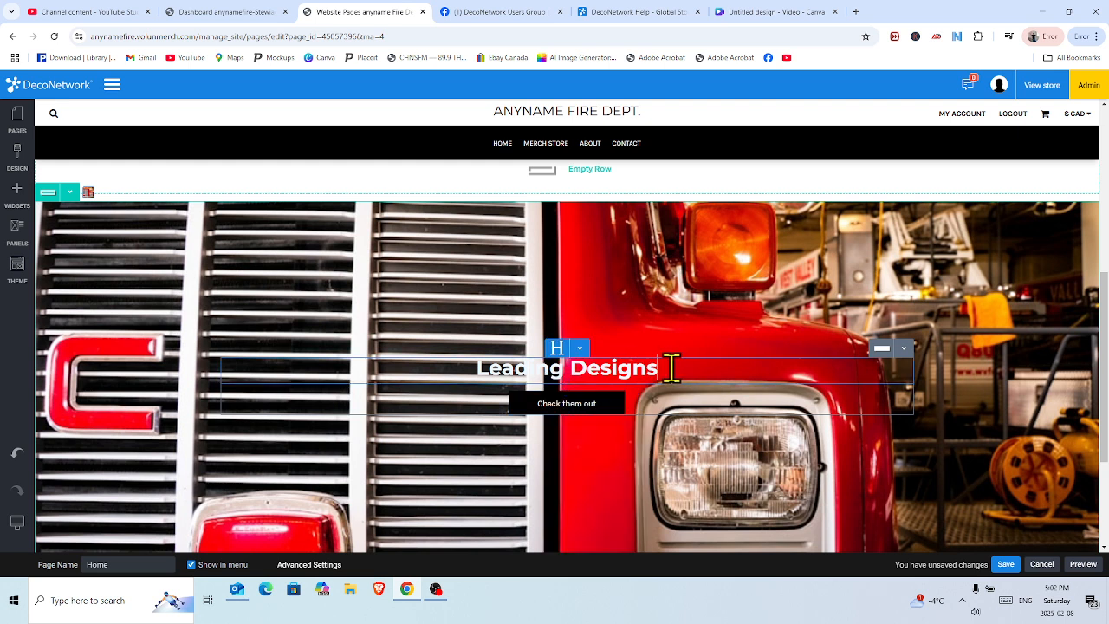
click(672, 367)
click(592, 397)
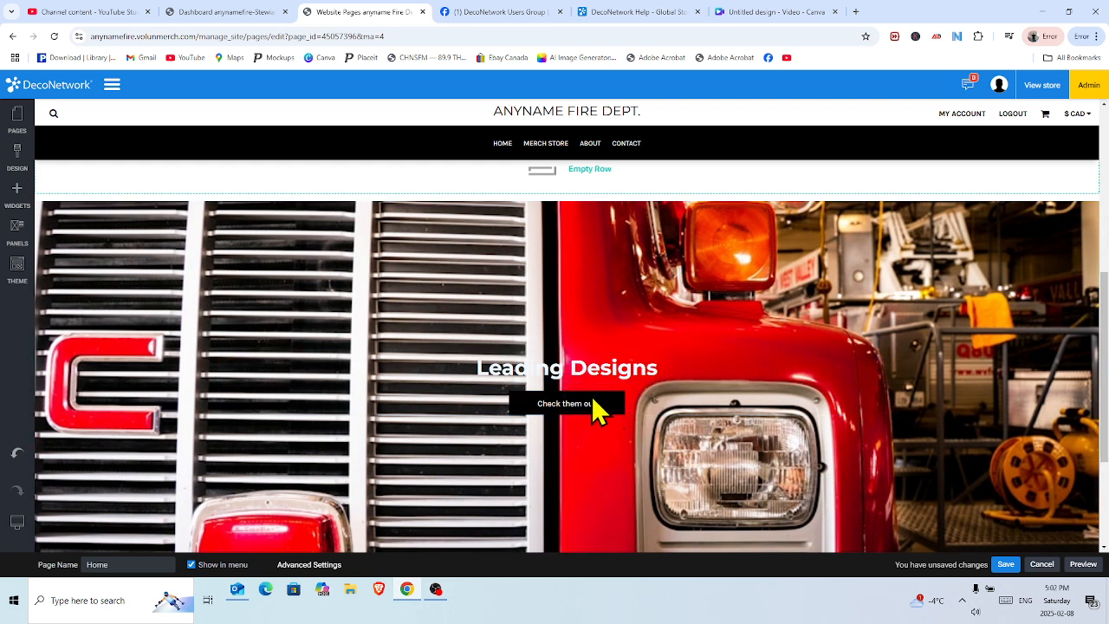
mouse_move(561, 405)
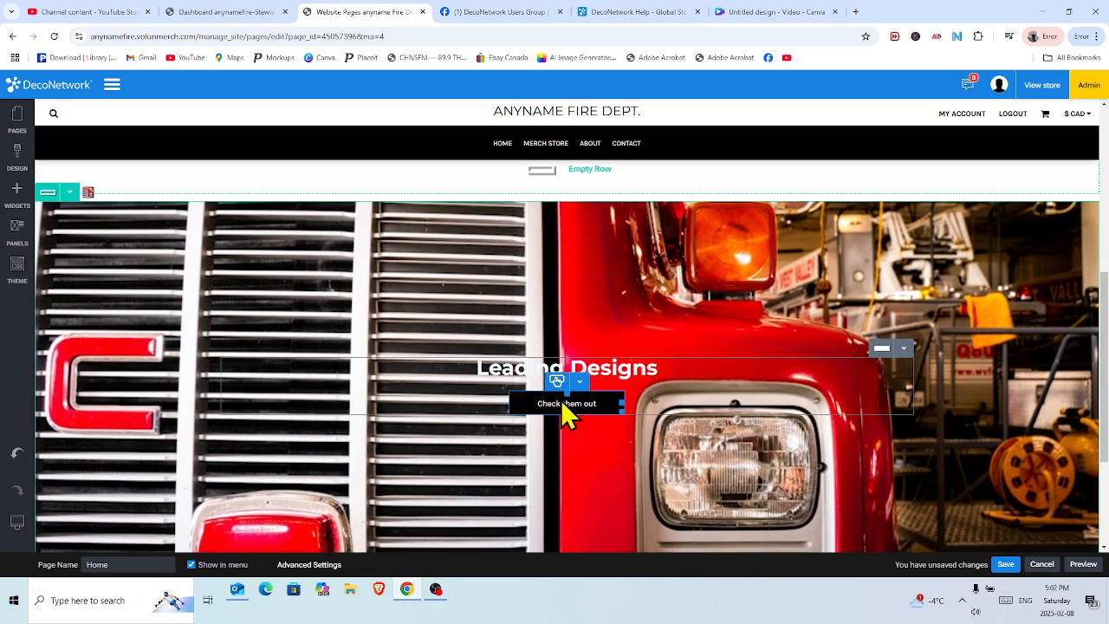
click(580, 381)
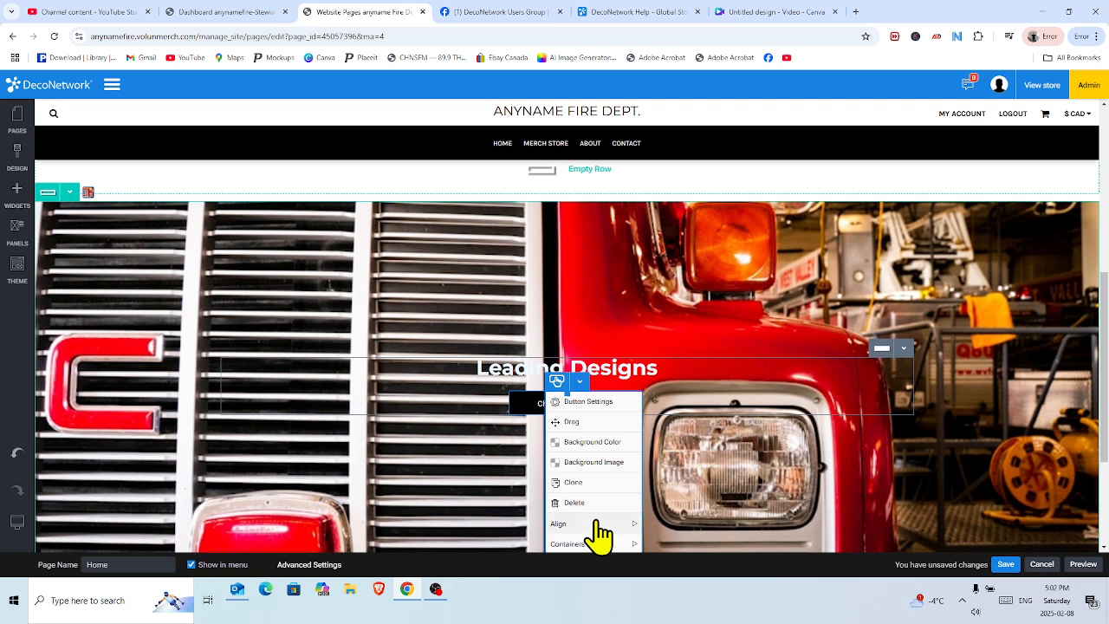
mouse_move(596, 524)
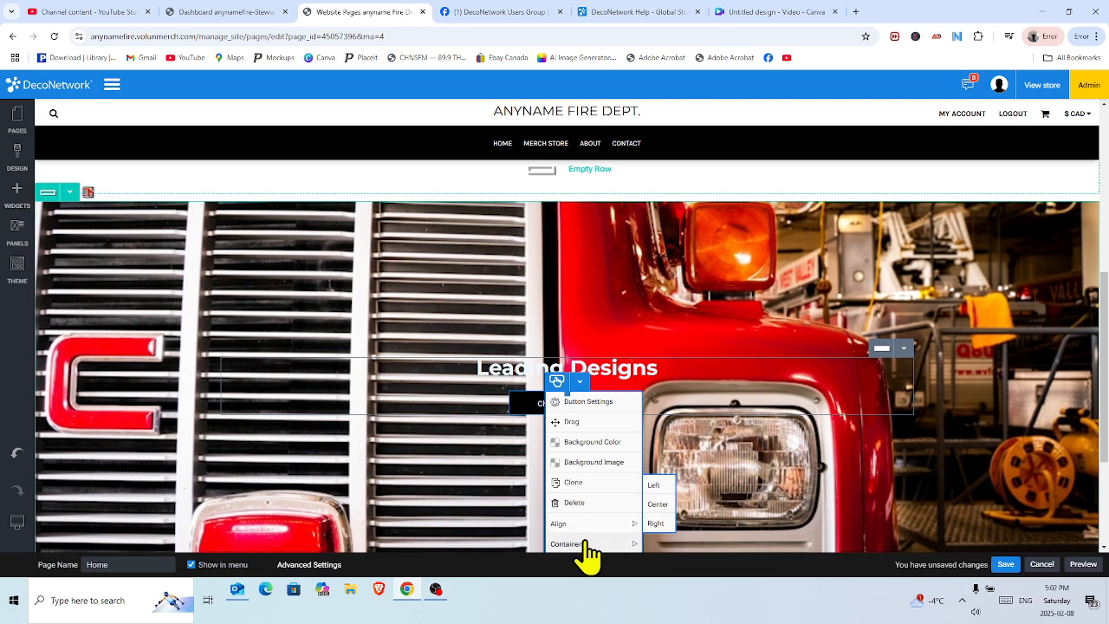
click(608, 403)
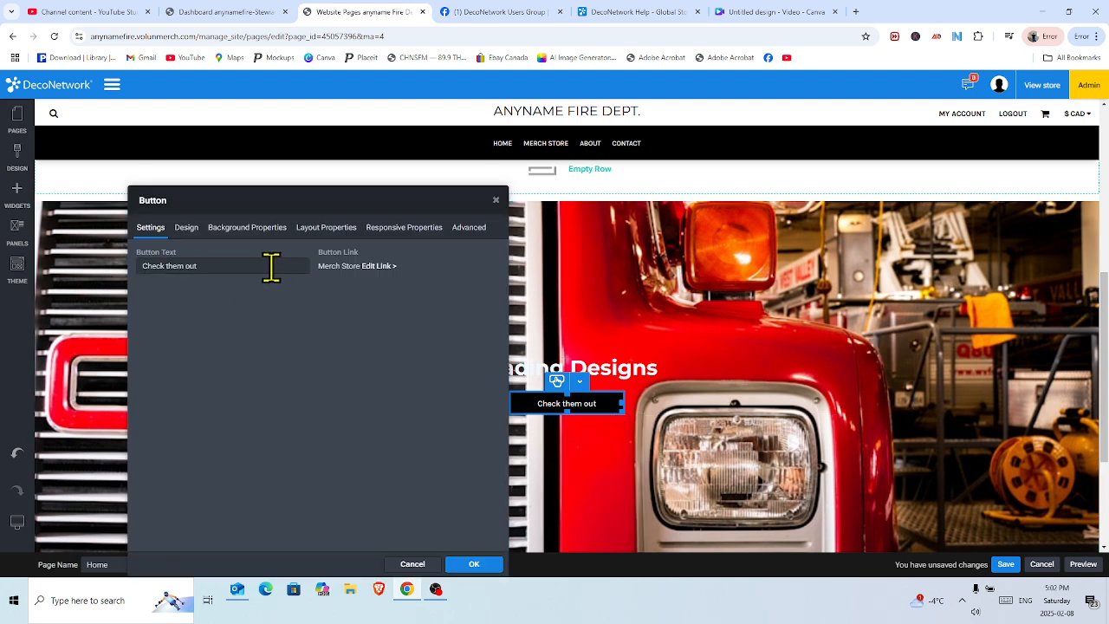
click(205, 266)
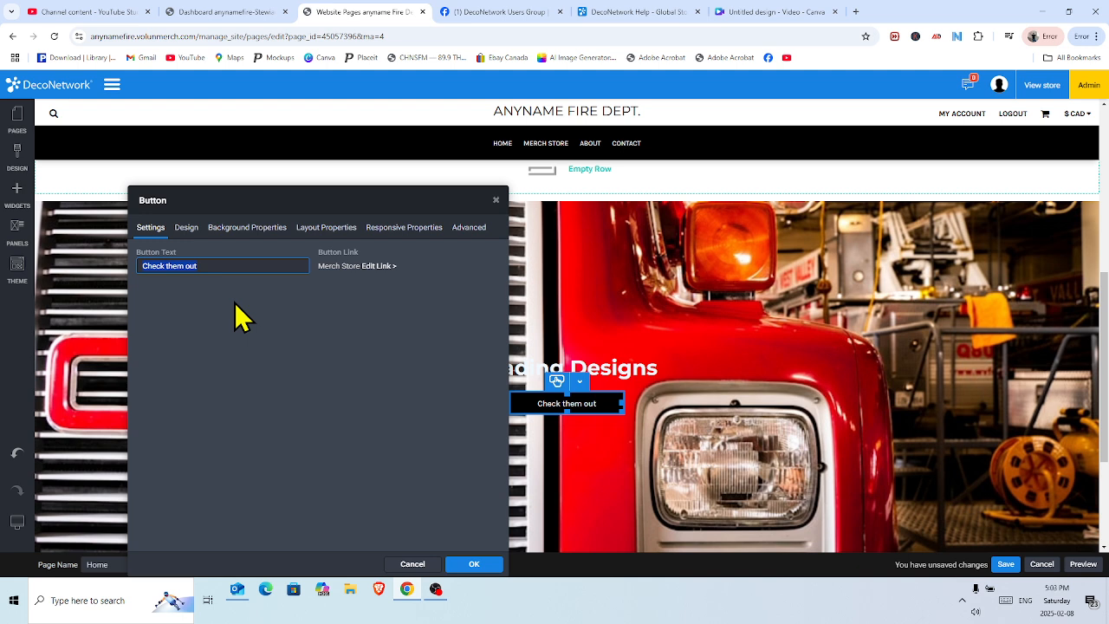
click(187, 231)
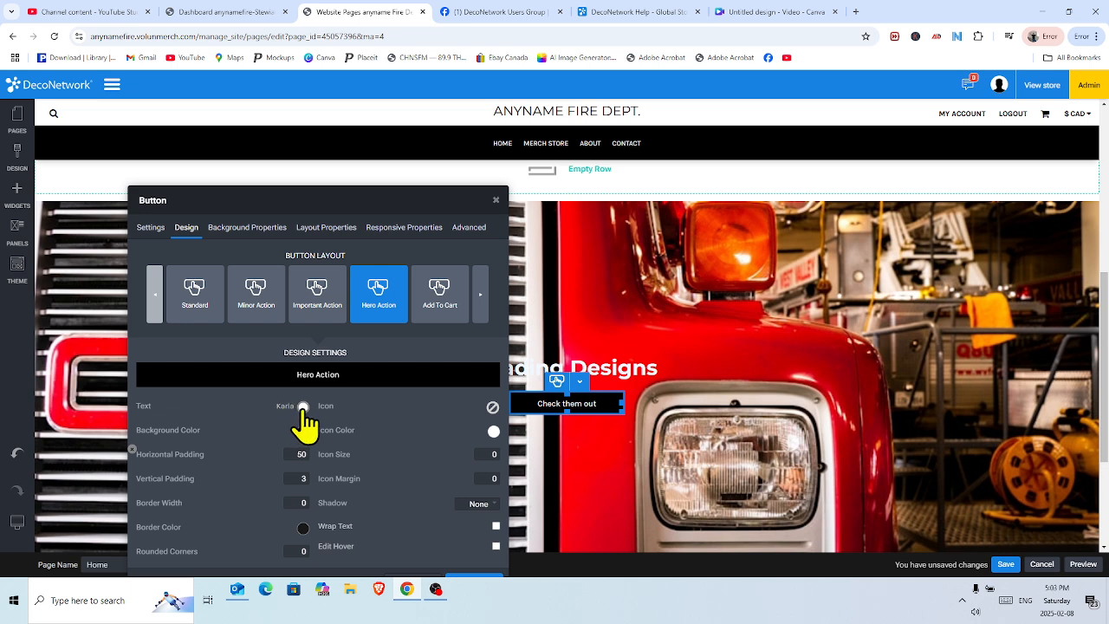
click(471, 576)
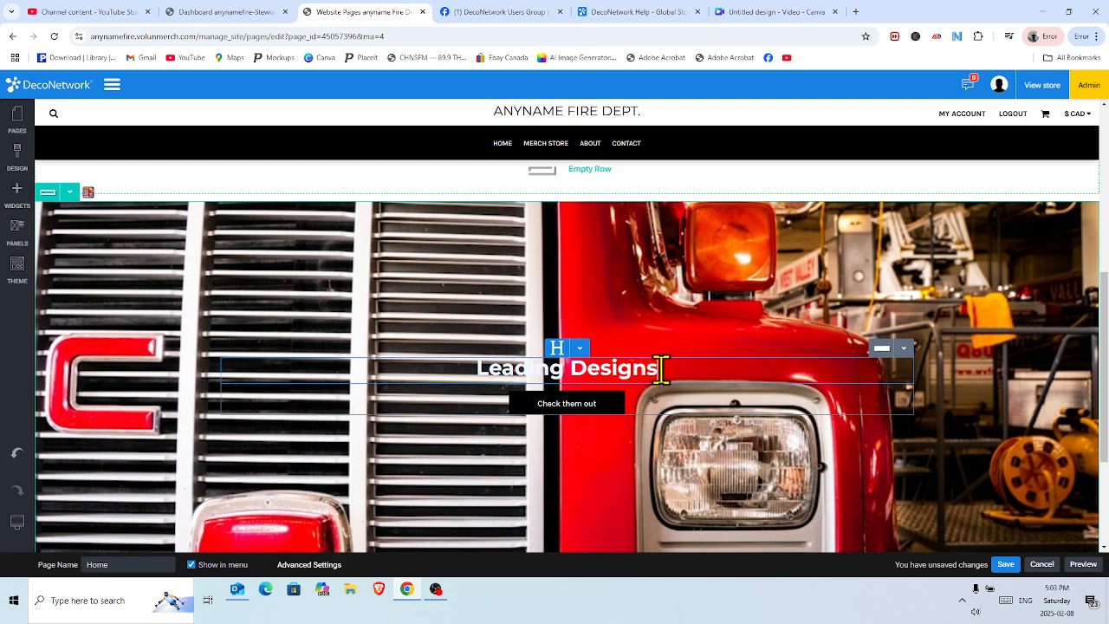
Replace the fire truck banner's "Leading Designs" heading with "NEW SHIRTS IN MERCH STORE"
drag(660, 368, 462, 366)
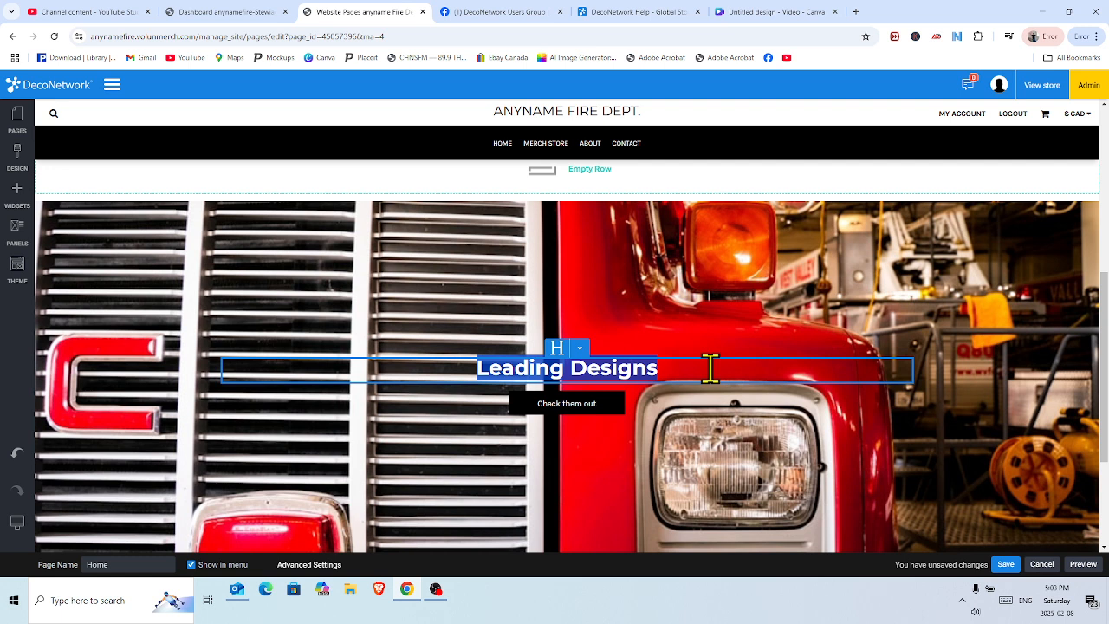
text(N)
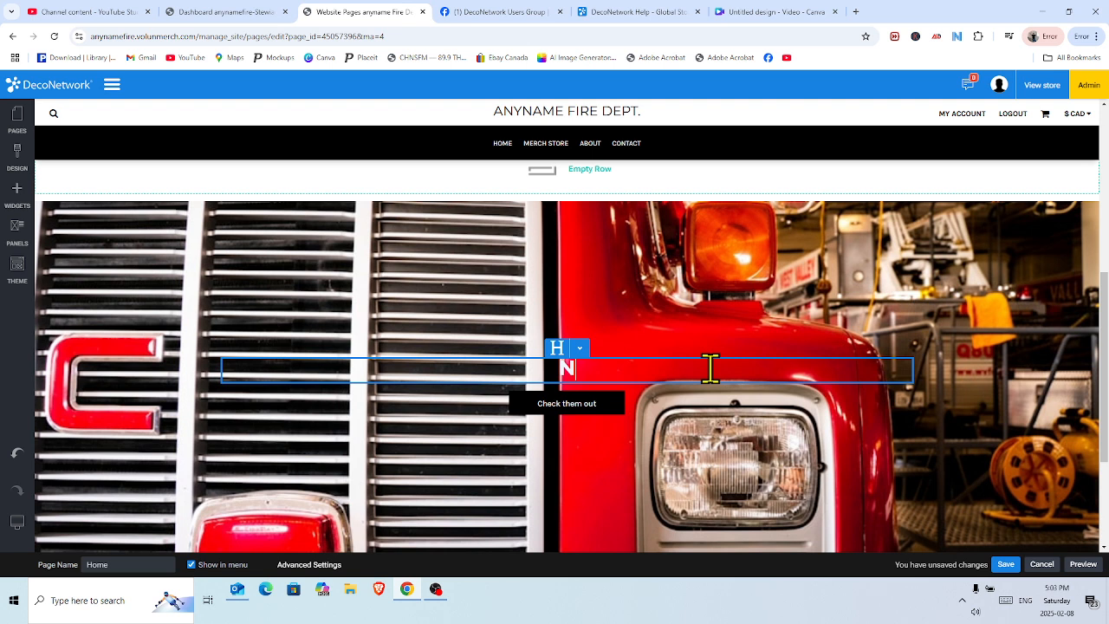
text(EW)
text(S)
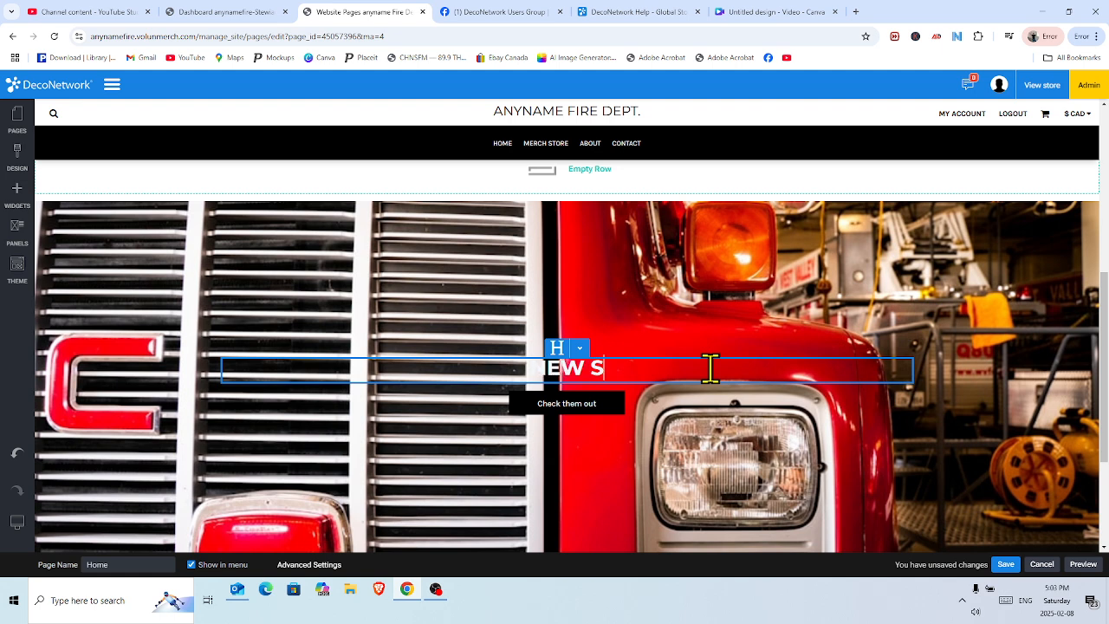
text(HI)
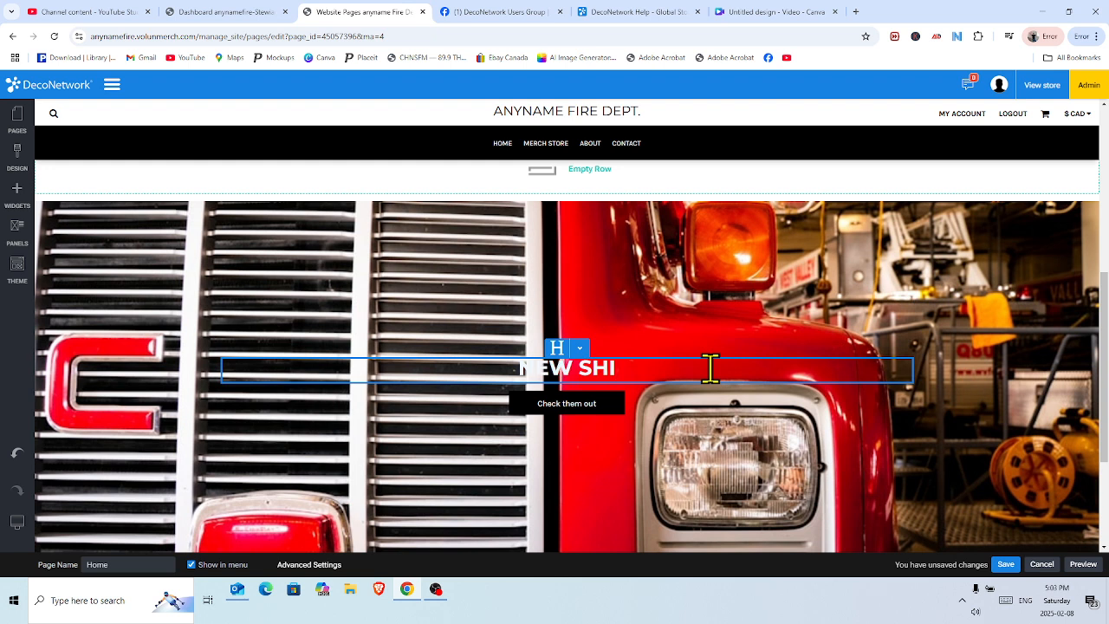
text(RT)
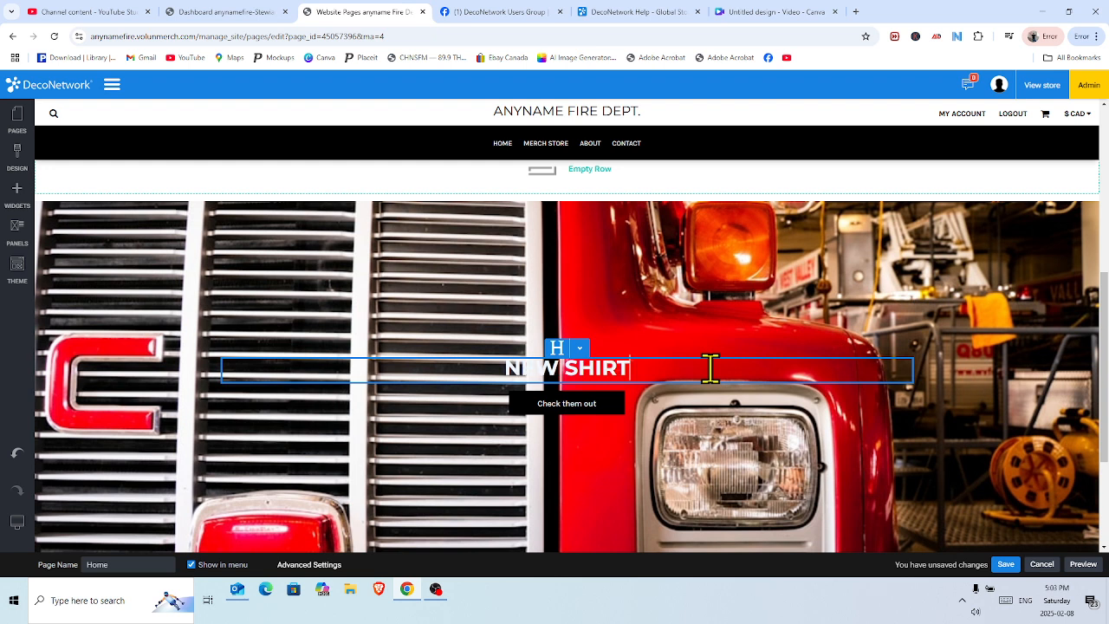
text(S IN )
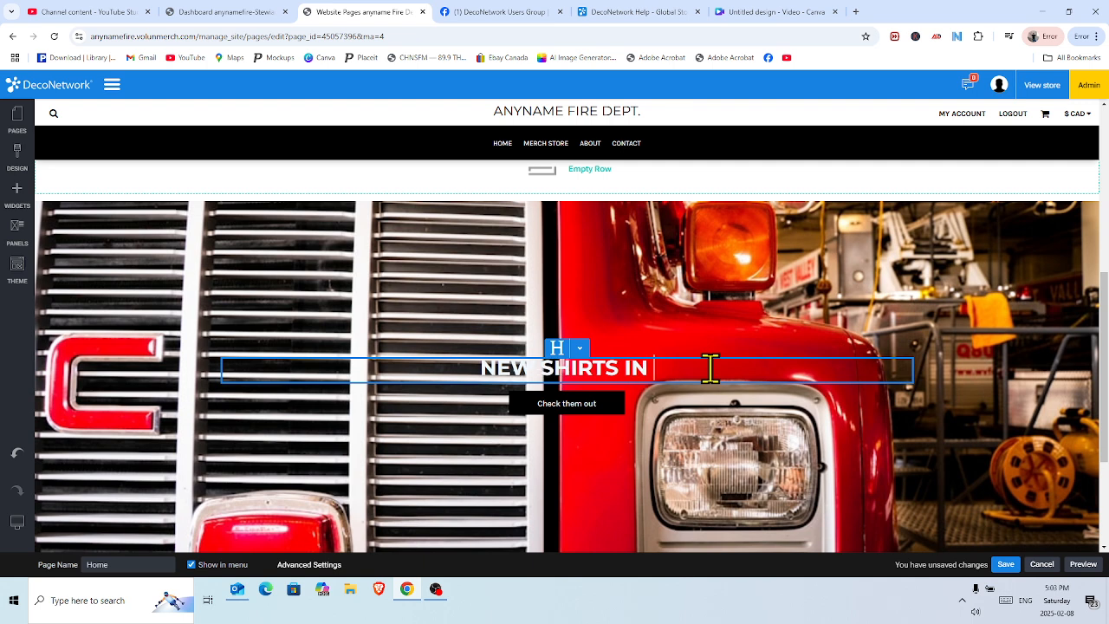
text(MERCH )
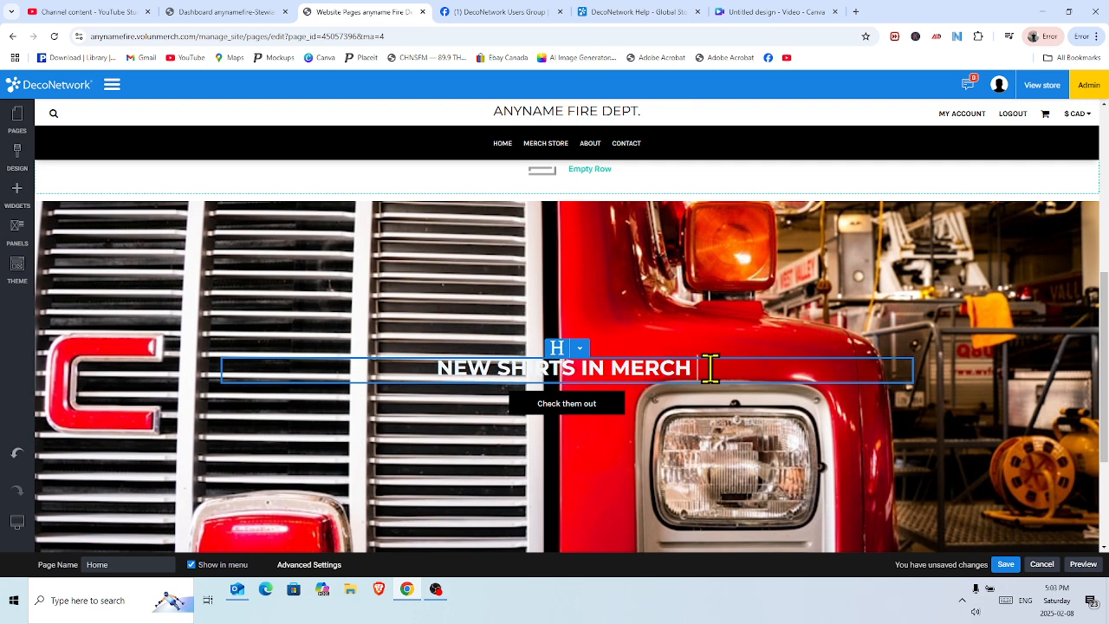
text(STORE)
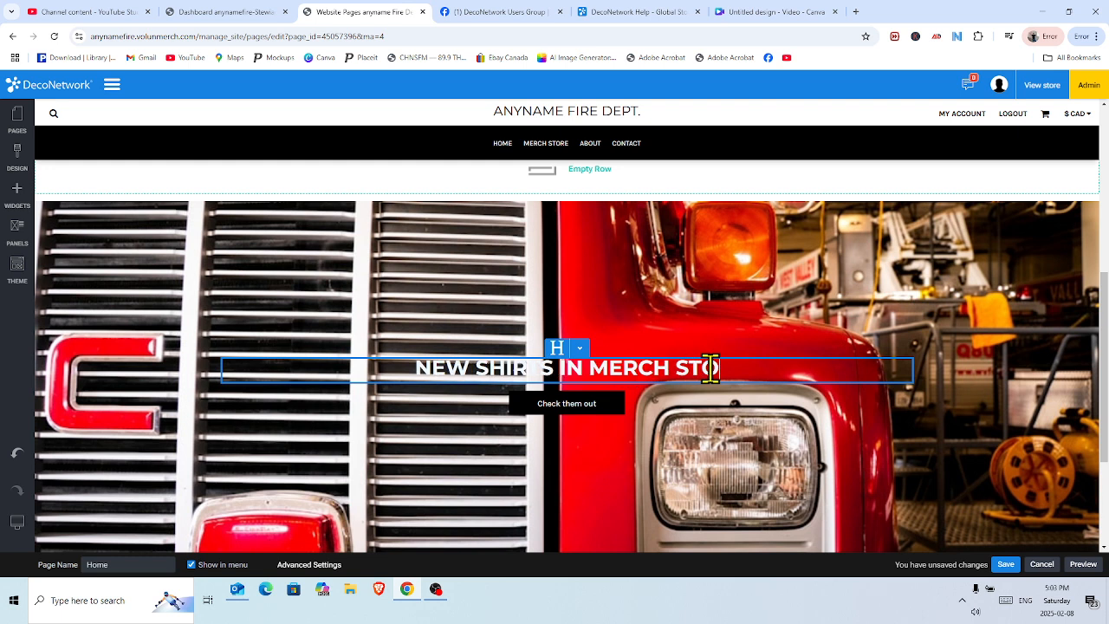
click(764, 264)
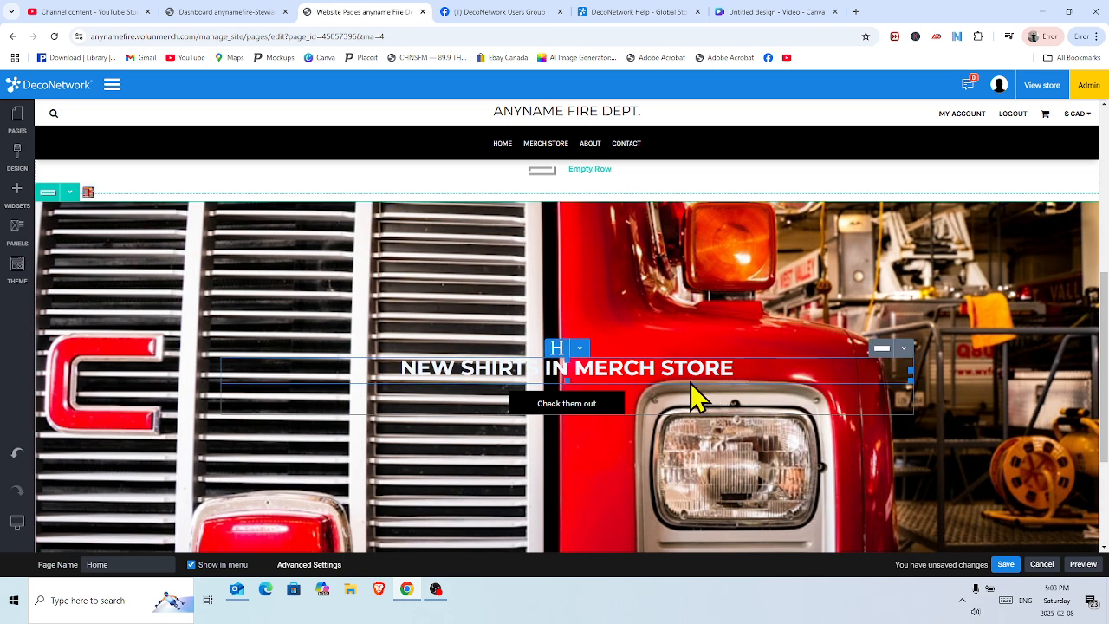
Check the link settings of the fire truck banner's heading and close them
click(577, 350)
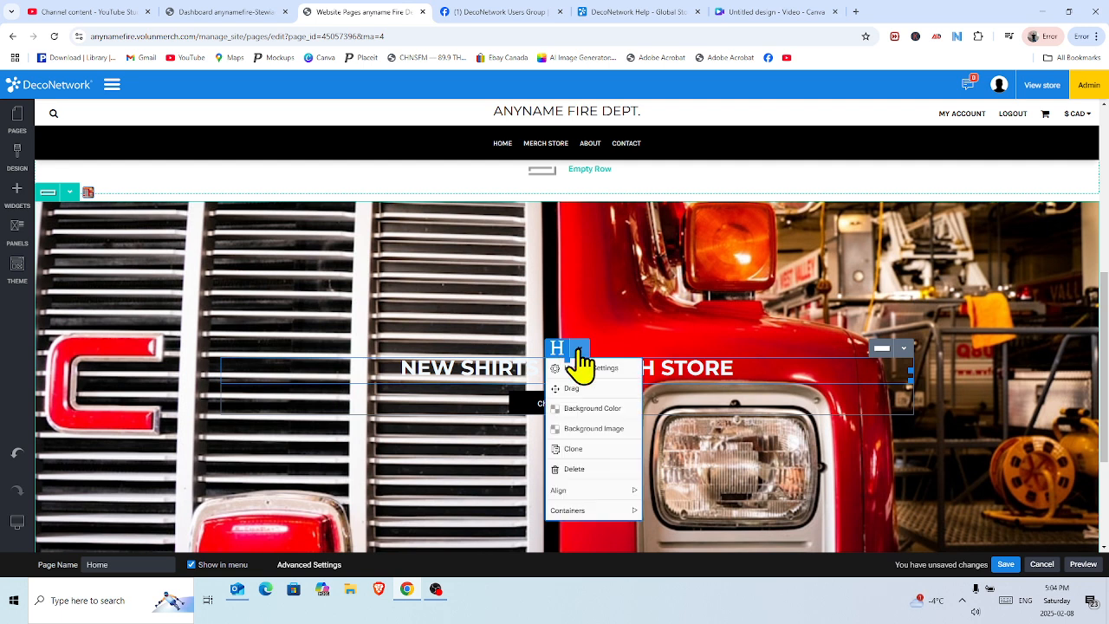
click(595, 367)
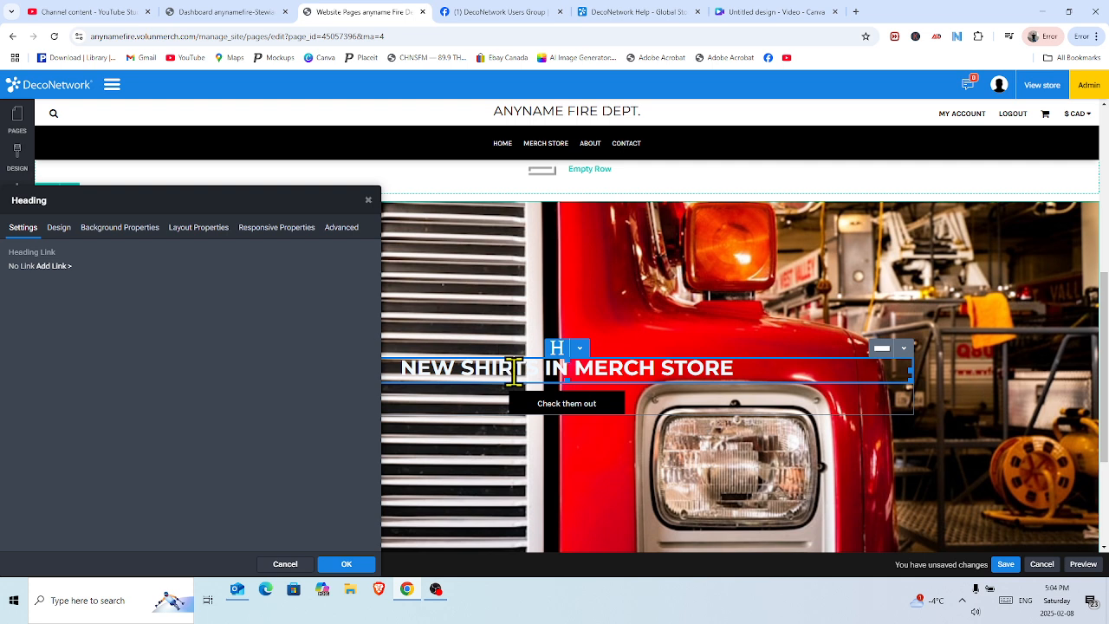
click(347, 564)
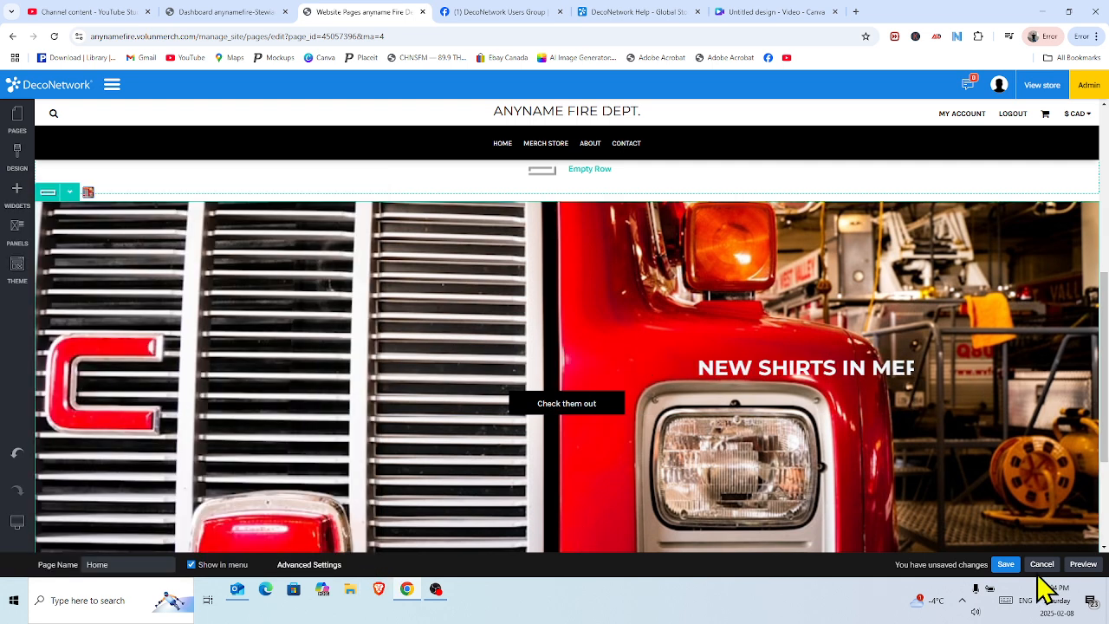
Save the Home page and publish the website
click(1007, 569)
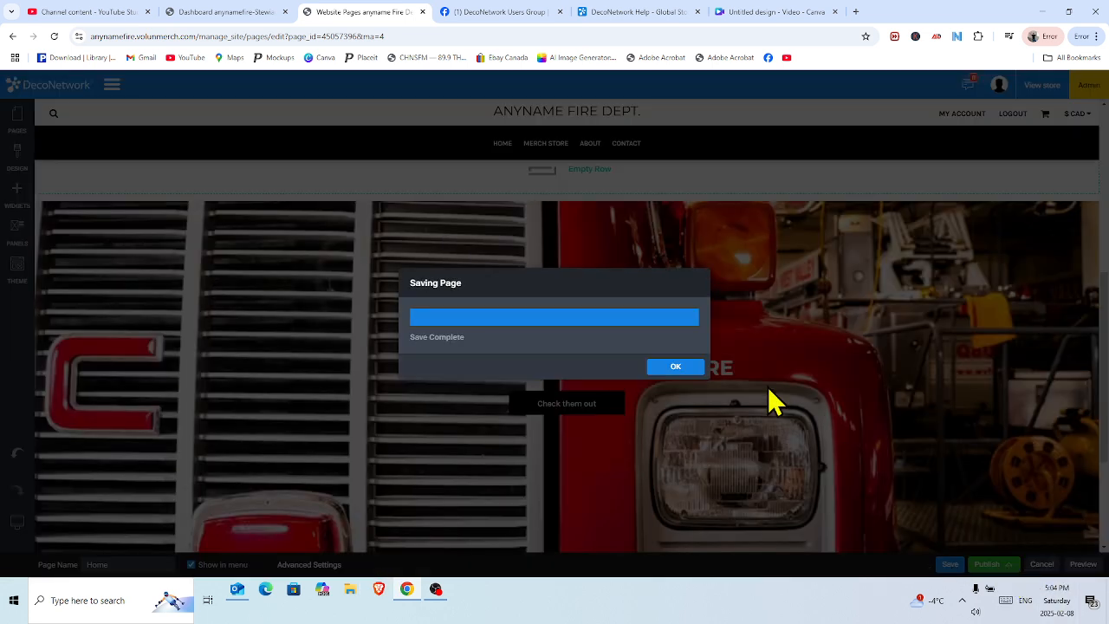
click(680, 368)
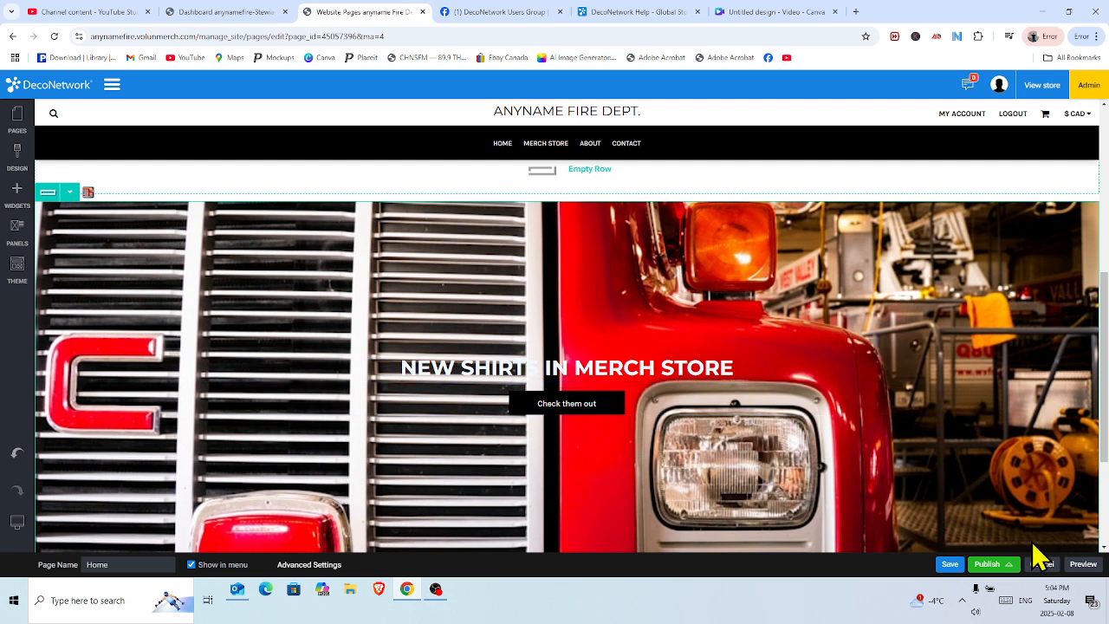
click(989, 567)
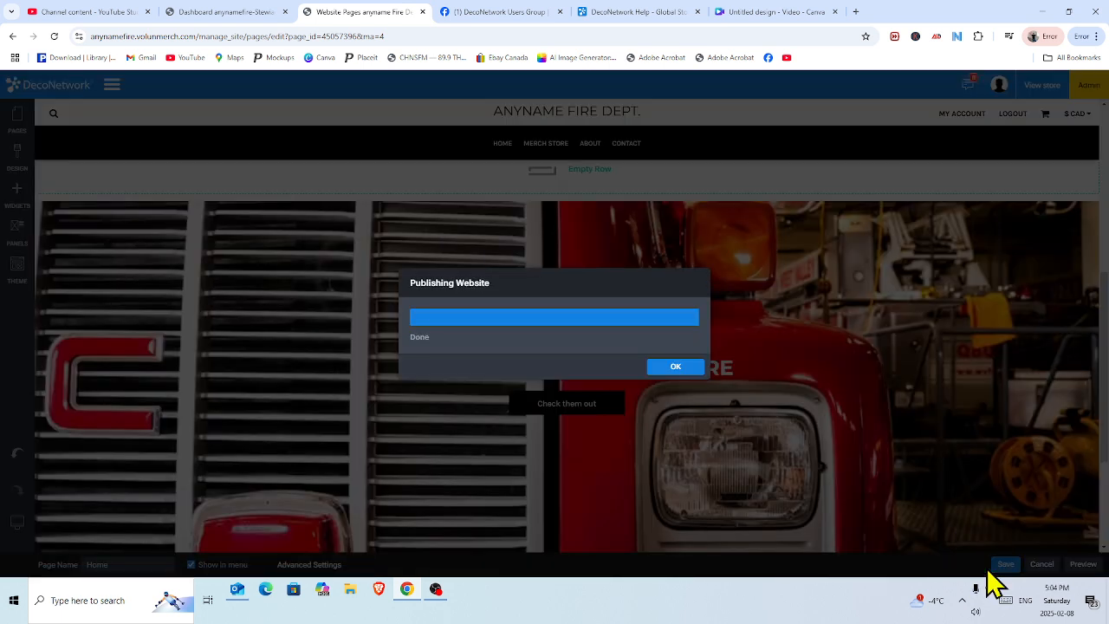
click(669, 369)
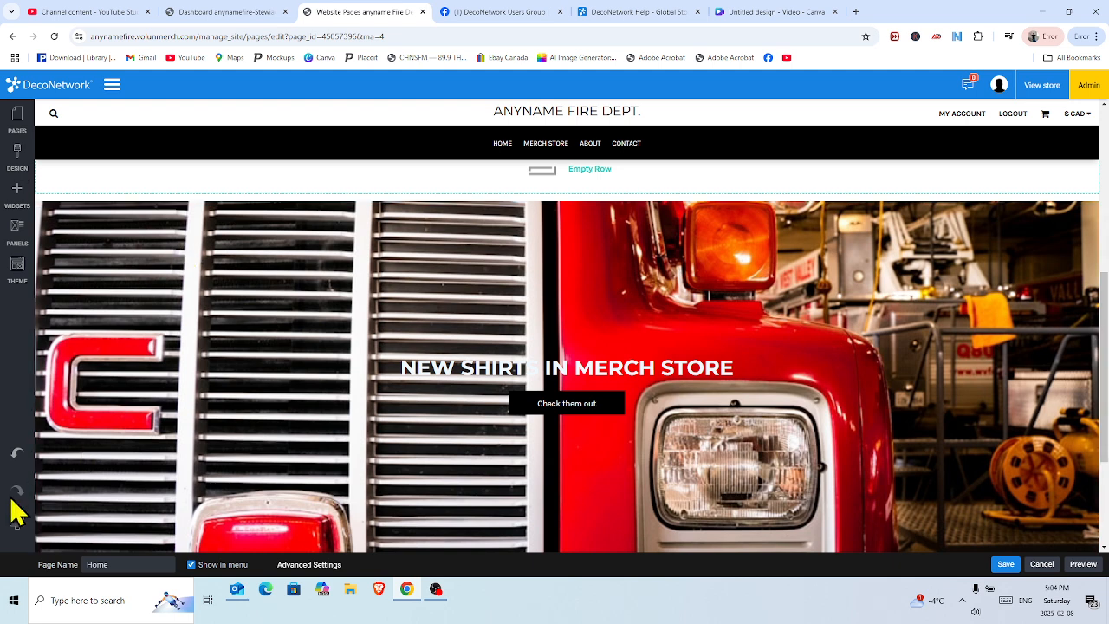
Switch the Home page editor to the phone view and examine the welcome banner's mobile layout
mouse_move(13, 533)
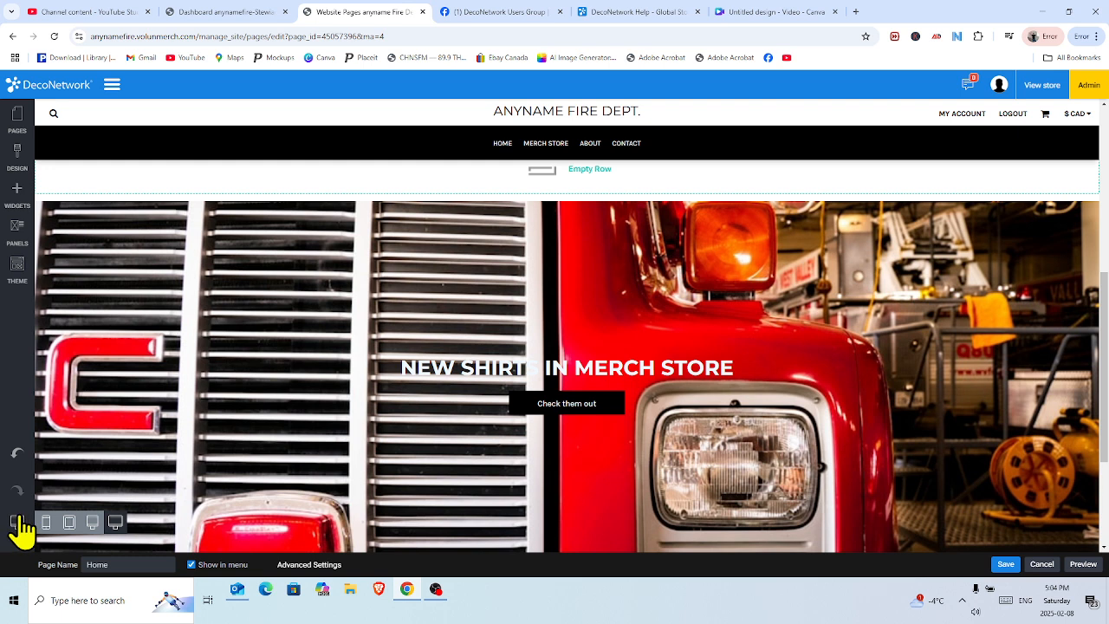
click(46, 523)
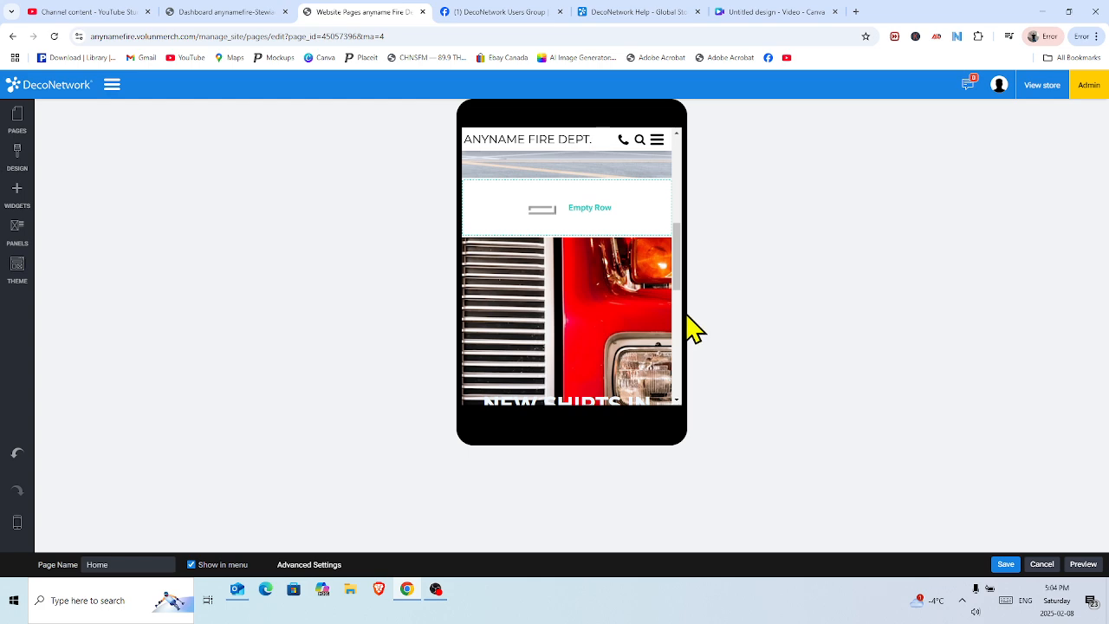
drag(683, 290, 678, 224)
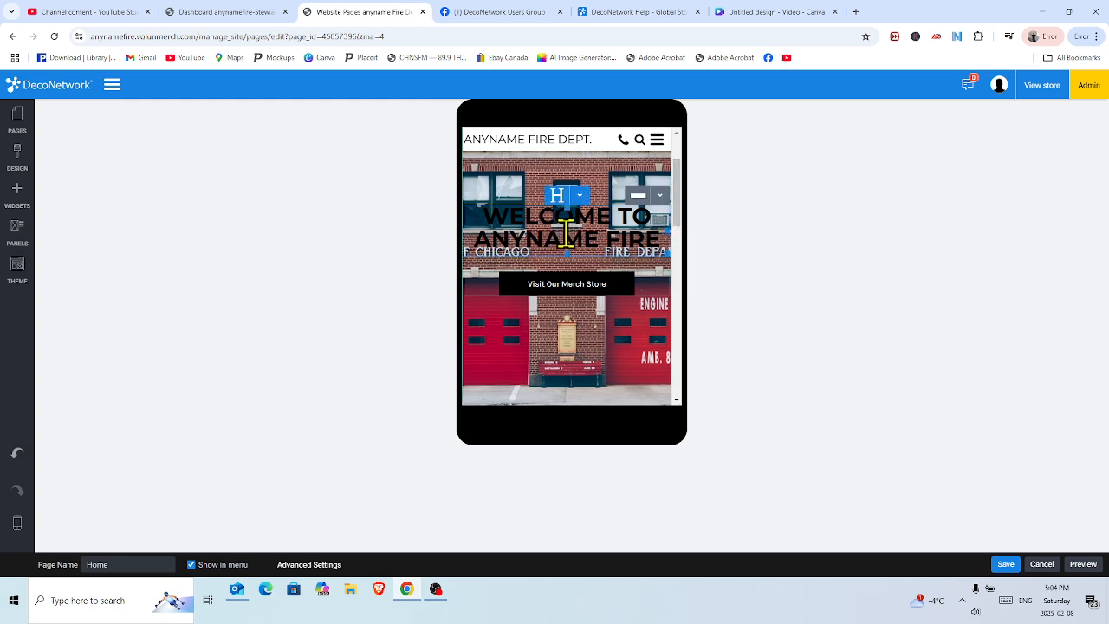
mouse_move(680, 212)
mouse_down()
mouse_move(676, 416)
mouse_move(666, 170)
mouse_move(694, 379)
mouse_move(681, 230)
mouse_up()
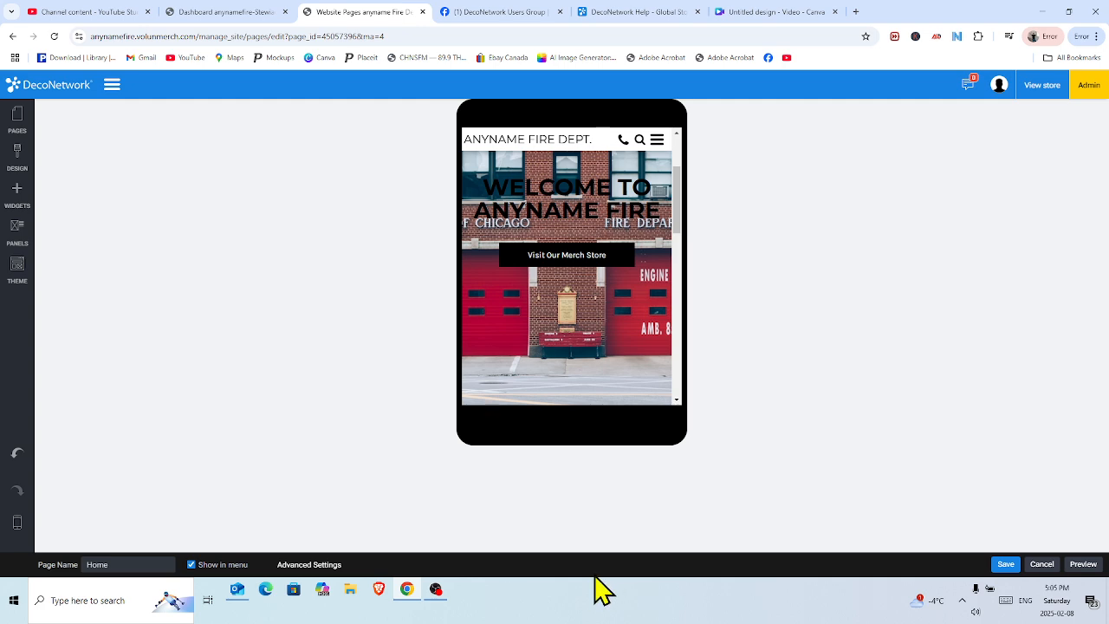
click(435, 591)
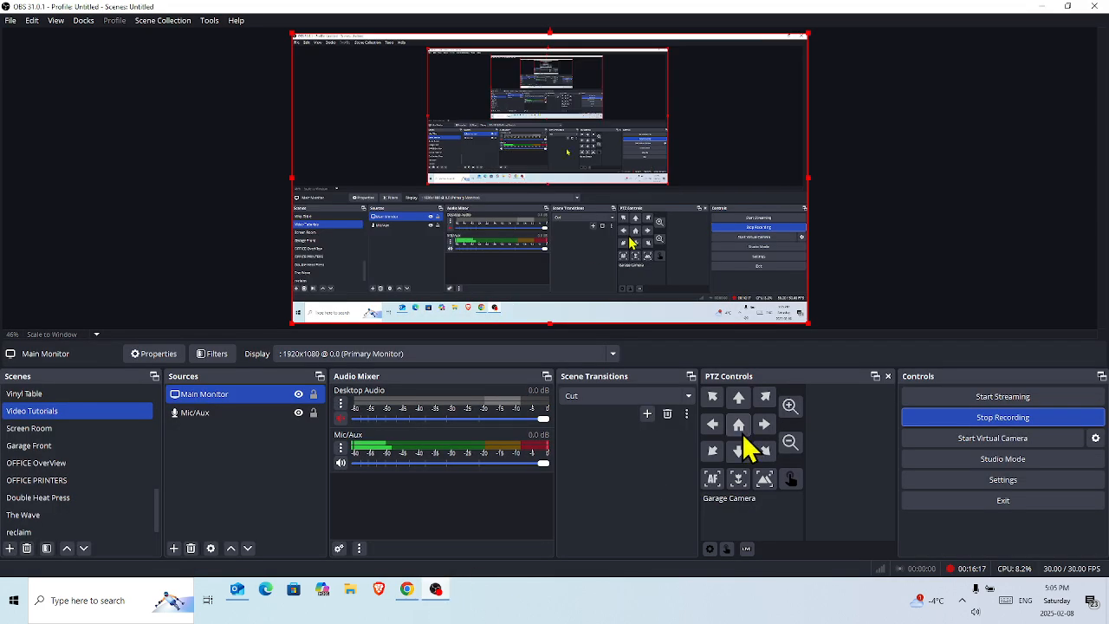